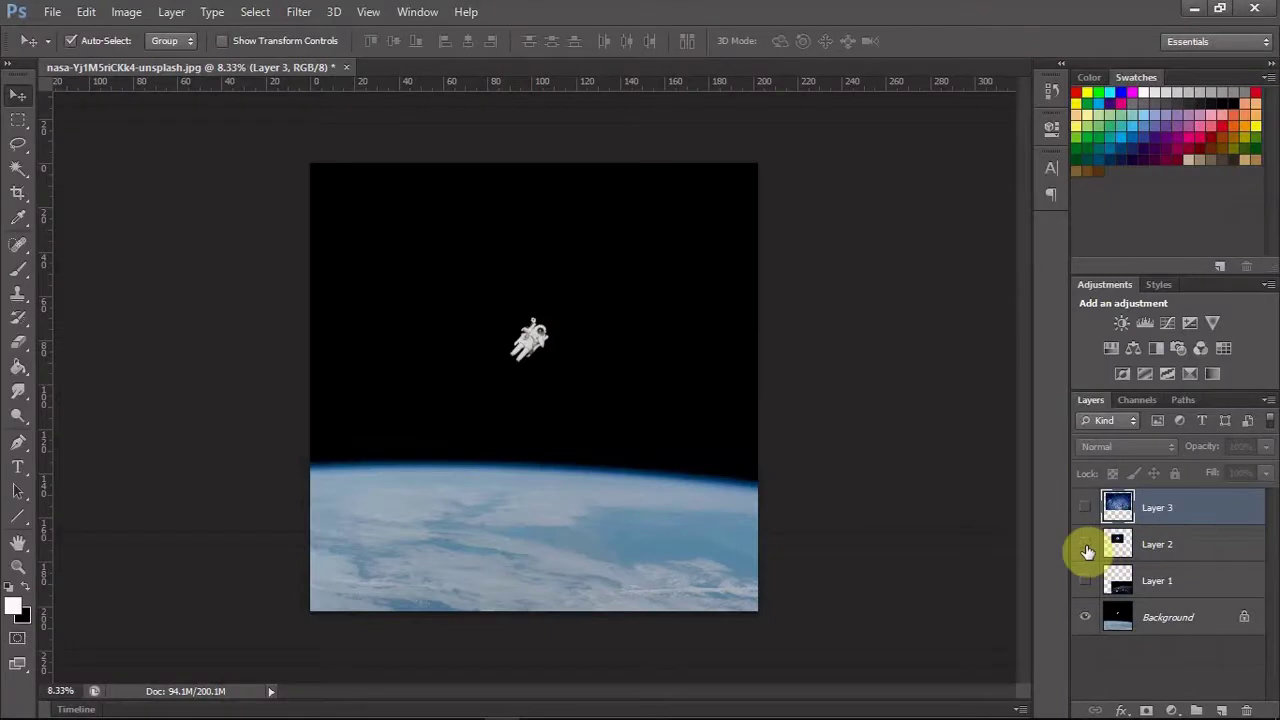
# Switch from File Explorer back to the Photoshop eclipse-over-Earth composite.
pyautogui.click(1086, 545)
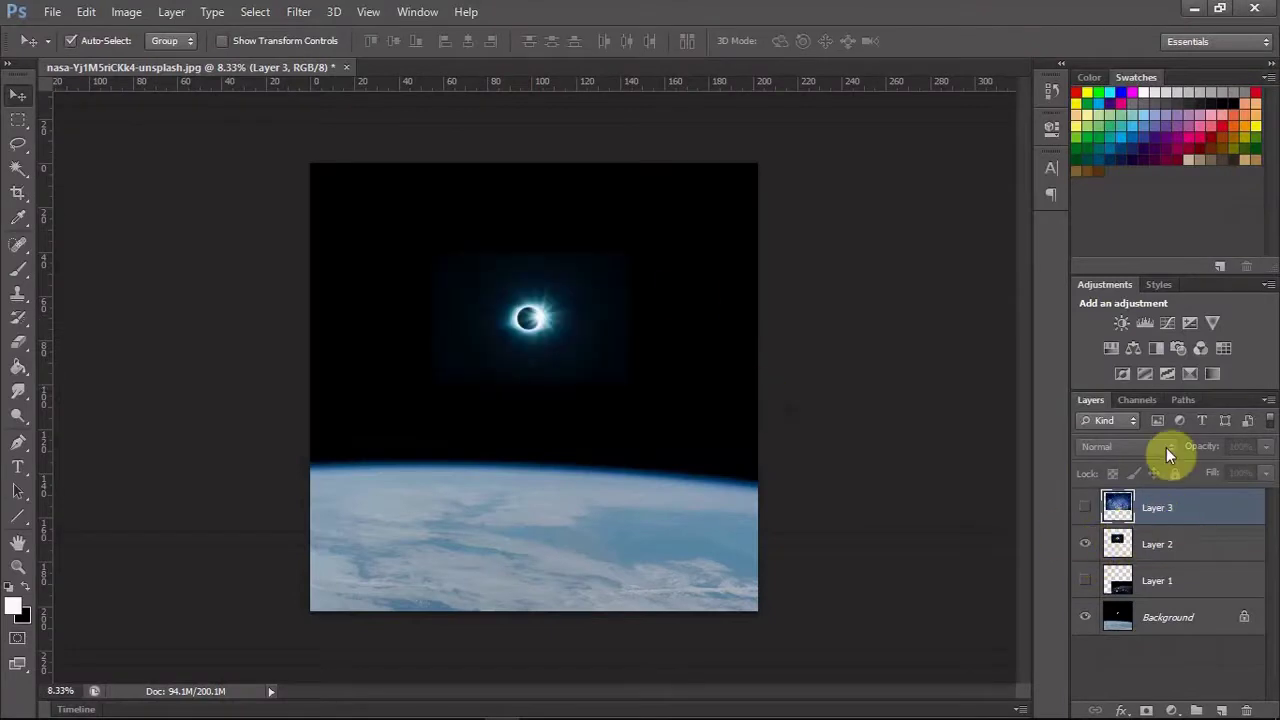
# Set the eclipse layer (Layer 2) to Screen blending and move it onto the astronaut.
pyautogui.click(1157, 544)
pyautogui.click(1130, 447)
pyautogui.click(1105, 250)
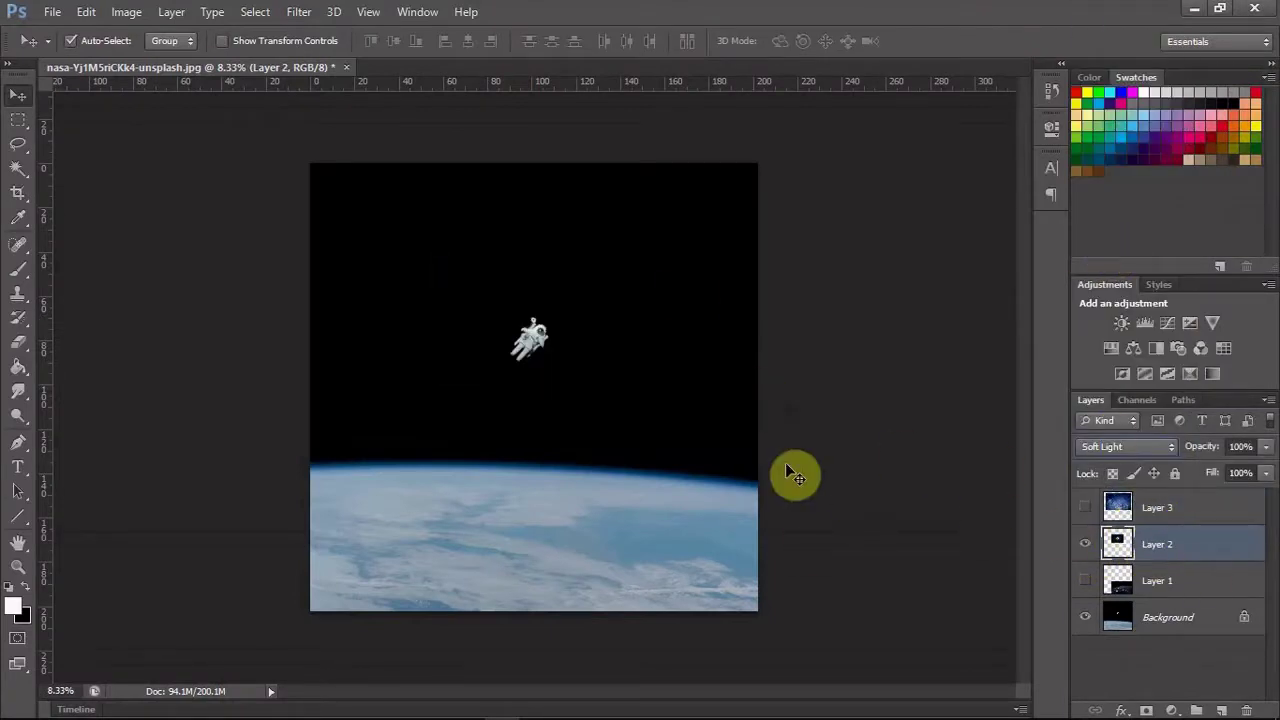
pyautogui.click(1127, 447)
pyautogui.click(1125, 136)
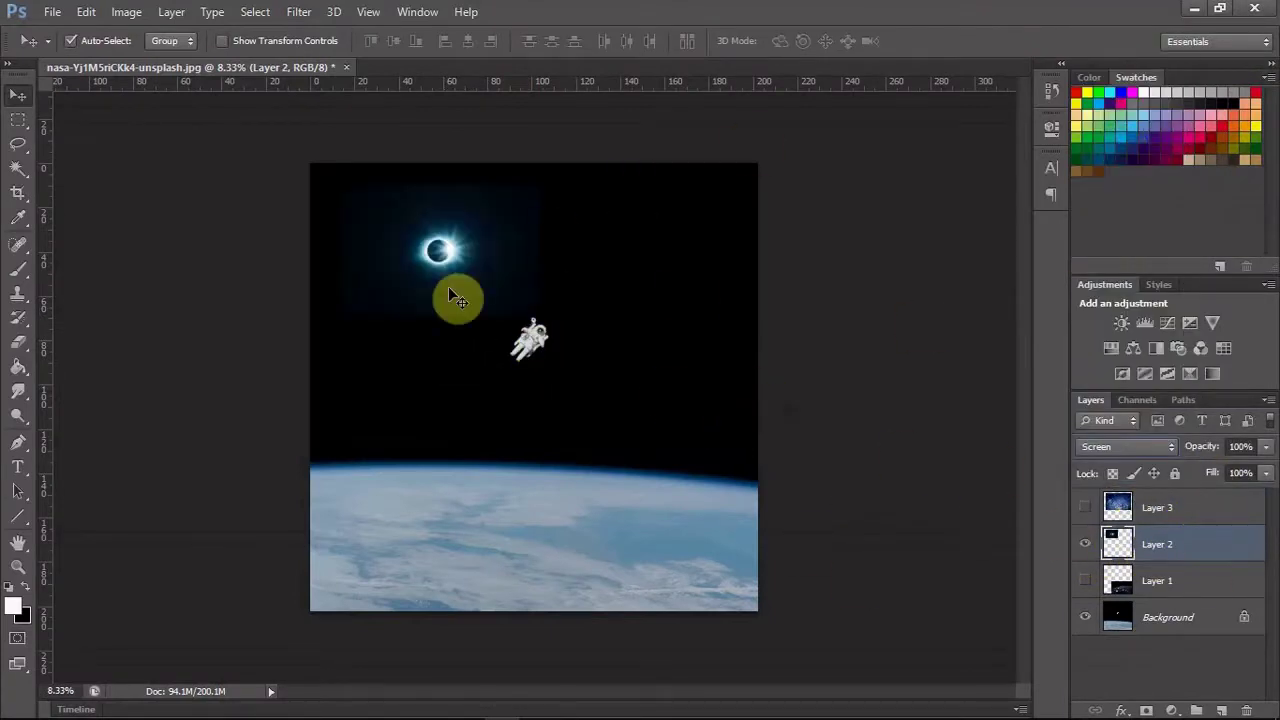
pyautogui.moveTo(445, 294); pyautogui.dragTo(535, 385)
# Show the galaxy layer (Layer 3) and set its blend mode to Color Dodge.
pyautogui.click(1085, 507)
pyautogui.click(1127, 447)
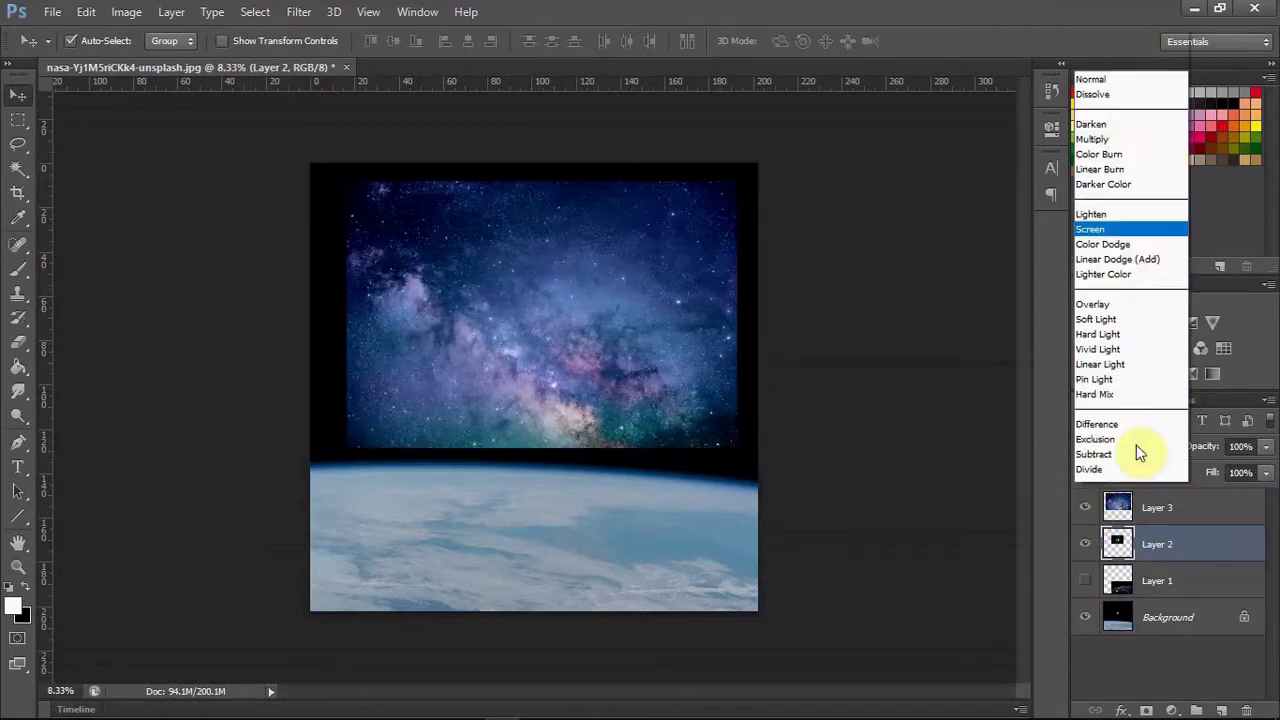
pyautogui.click(1143, 510)
pyautogui.click(1127, 447)
pyautogui.click(1112, 234)
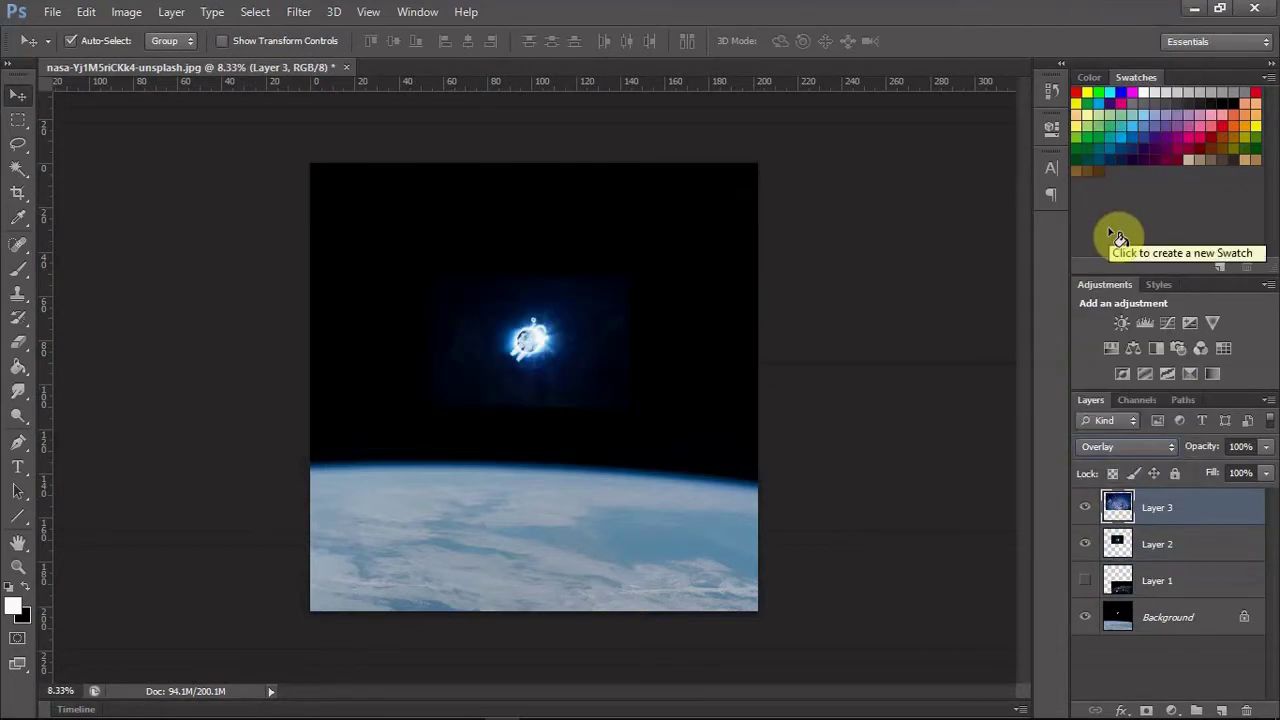
pyautogui.press('Up')
pyautogui.press('Up')
pyautogui.press('Up')
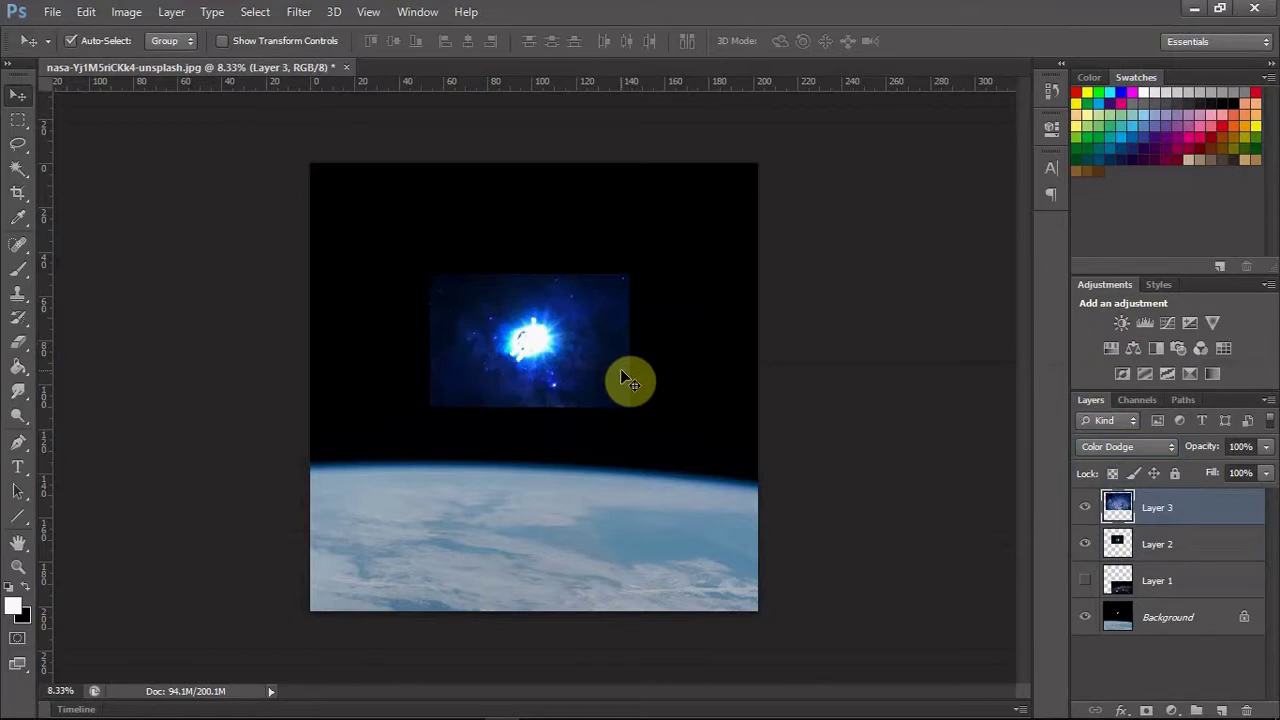
pyautogui.hotkey('ctrl', 't')
# Widen the galaxy layer on both sides and stretch it down to the Earth's horizon.
pyautogui.moveTo(346, 315); pyautogui.dragTo(301, 315)
pyautogui.moveTo(737, 315); pyautogui.dragTo(757, 315)
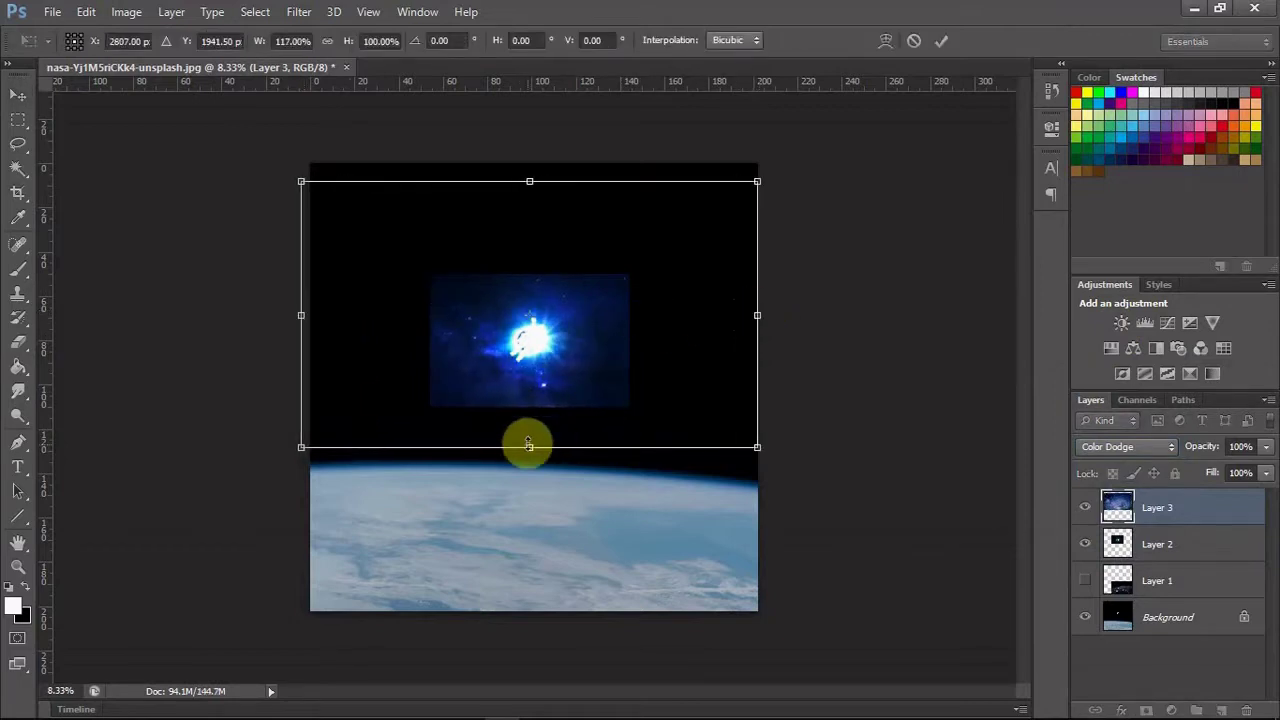
pyautogui.moveTo(528, 446); pyautogui.dragTo(529, 497)
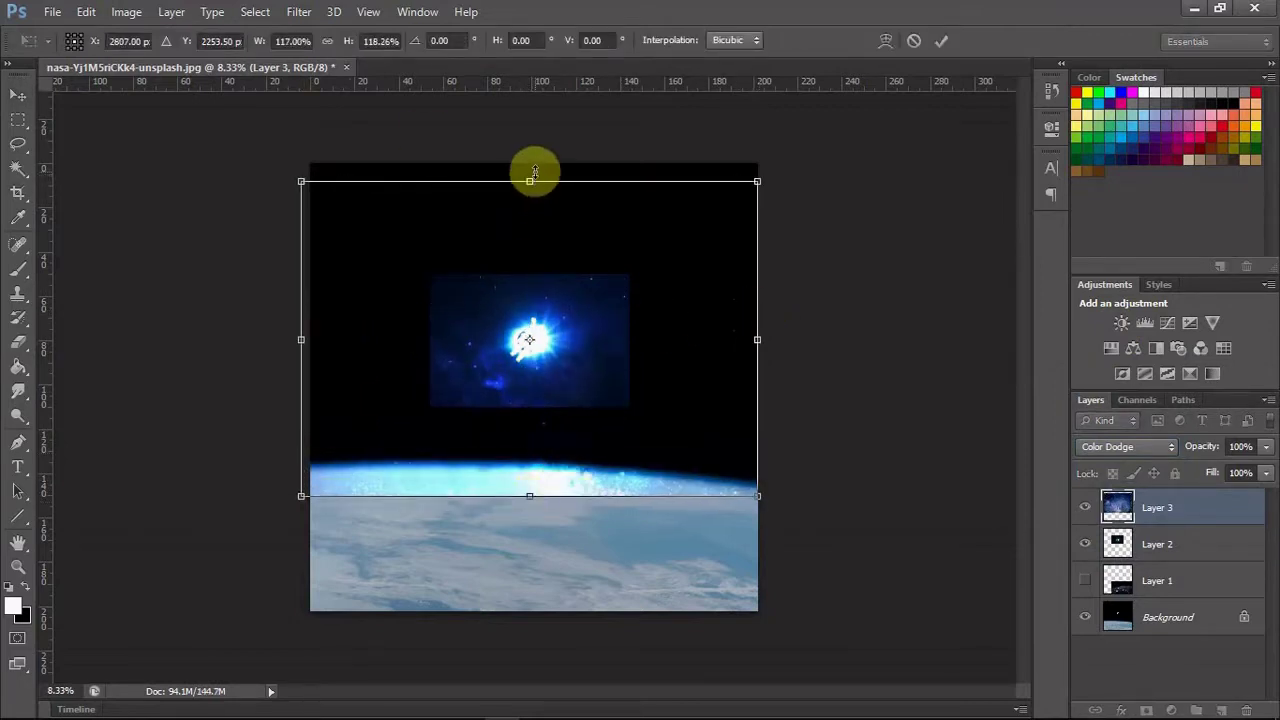
pyautogui.press('Return')
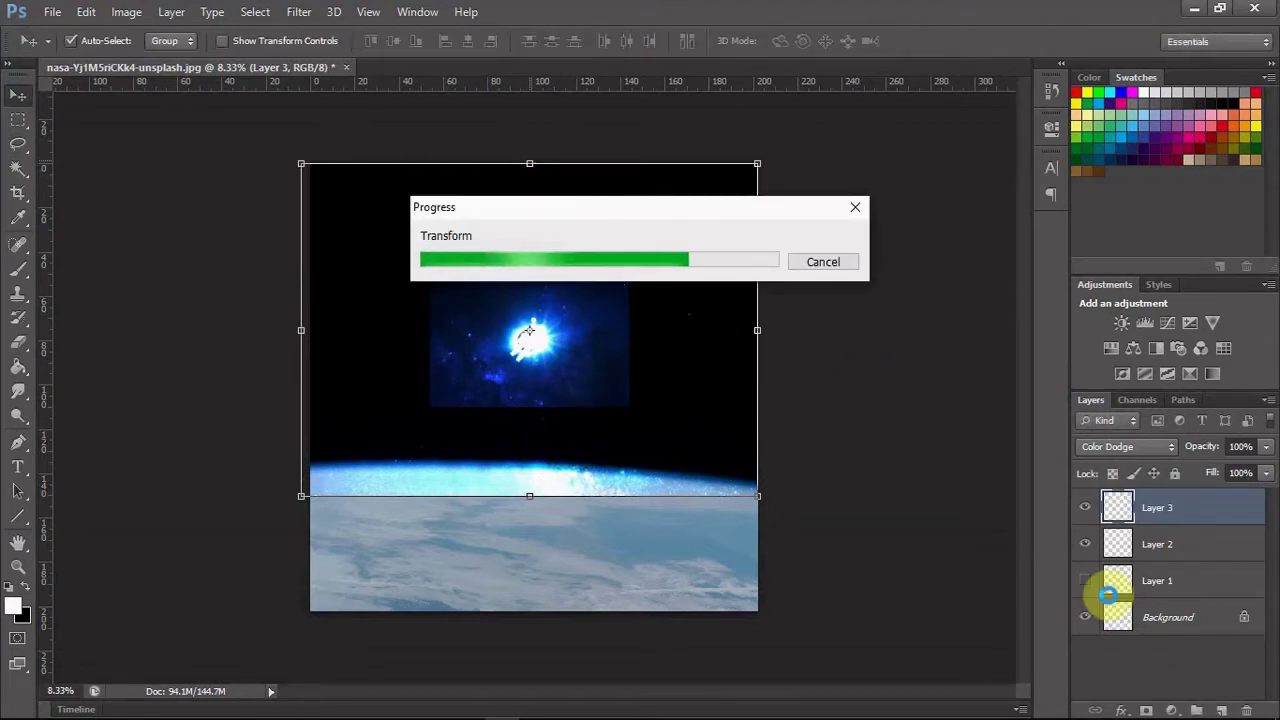
# Enlarge the eclipse layer to fill the sky from edge to edge.
pyautogui.click(1157, 543)
pyautogui.hotkey('ctrl', 't')
pyautogui.moveTo(629, 341); pyautogui.dragTo(754, 341)
pyautogui.moveTo(427, 341); pyautogui.dragTo(310, 342)
pyautogui.moveTo(533, 406); pyautogui.dragTo(534, 484)
pyautogui.moveTo(535, 275); pyautogui.dragTo(535, 165)
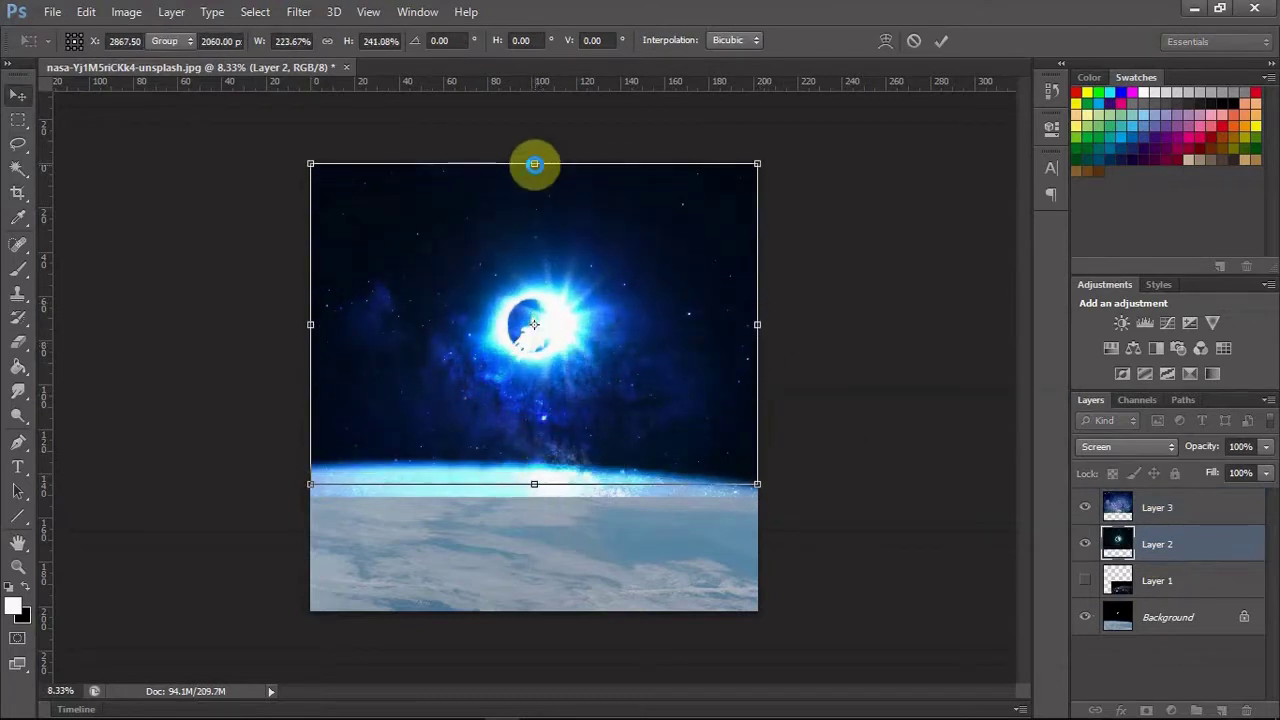
pyautogui.press('Return')
# Show the city-lights Earth, move it to the top, and stretch it across the lower half.
pyautogui.click(1085, 580)
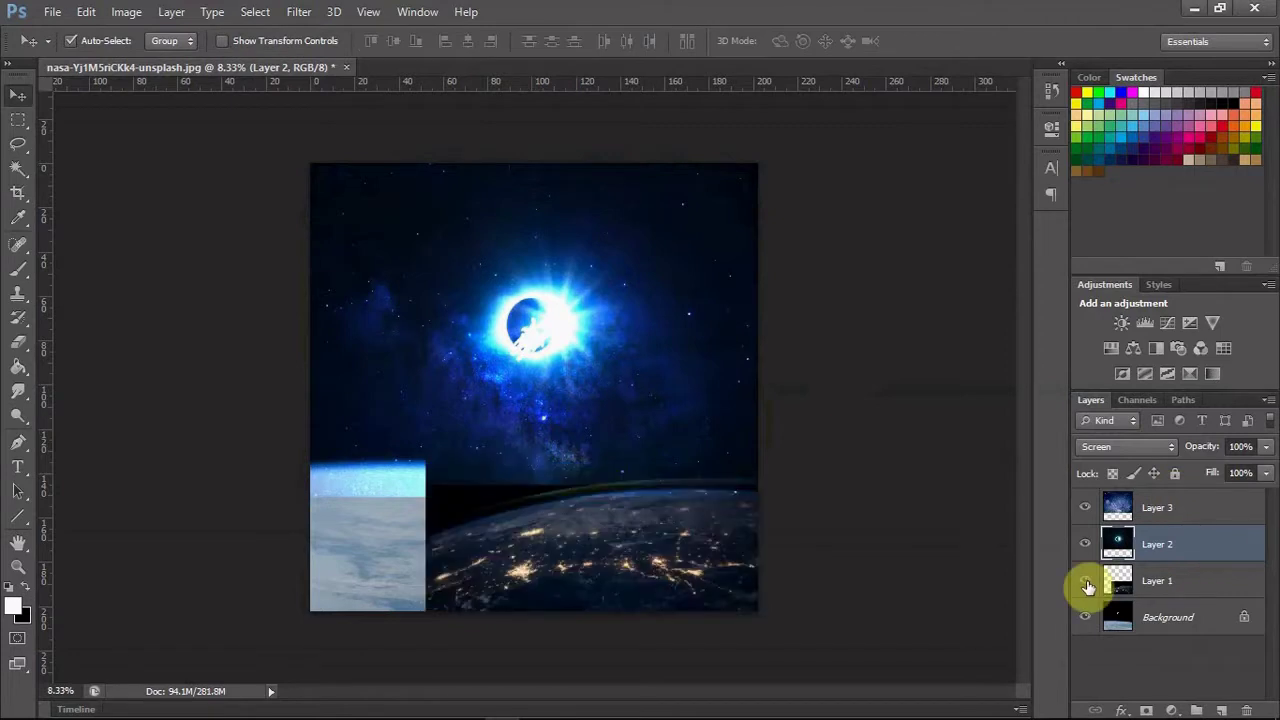
pyautogui.moveTo(691, 569)
pyautogui.mouseDown()
pyautogui.moveTo(594, 551)
pyautogui.moveTo(646, 514)
pyautogui.mouseUp()
pyautogui.moveTo(1170, 498); pyautogui.dragTo(1168, 500)
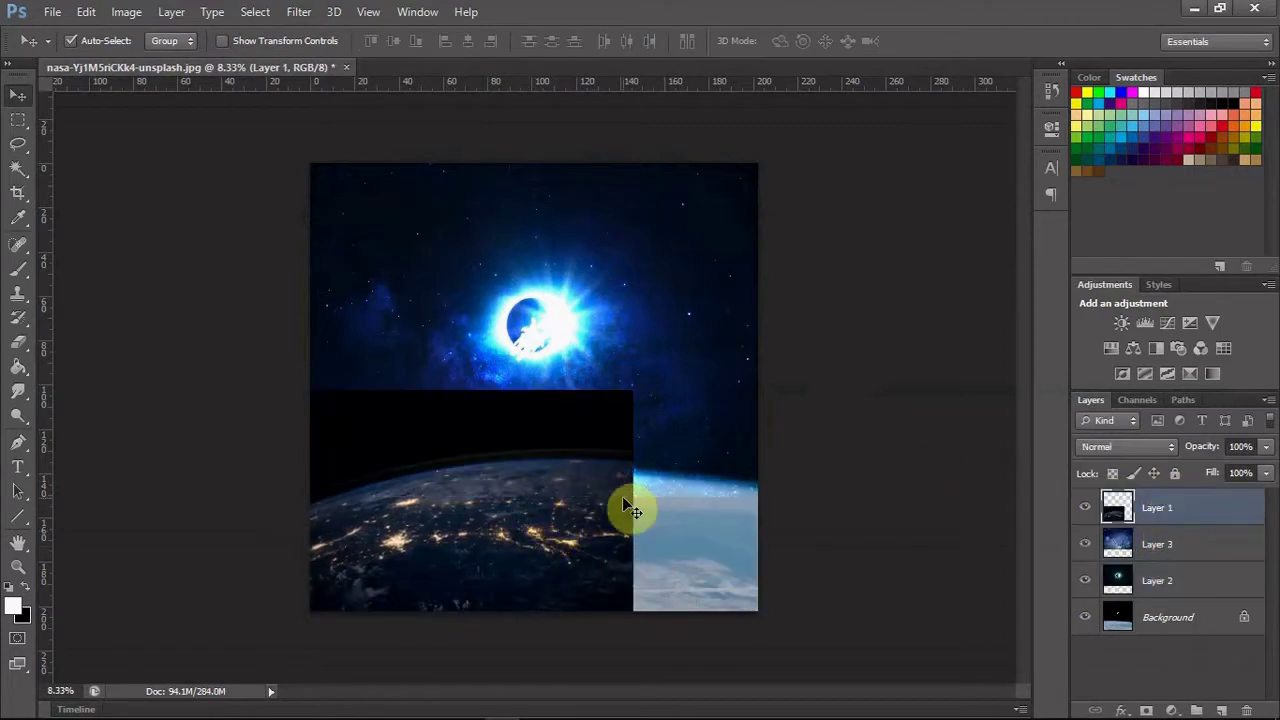
pyautogui.hotkey('ctrl', 't')
pyautogui.moveTo(632, 500); pyautogui.dragTo(750, 501)
pyautogui.press('Return')
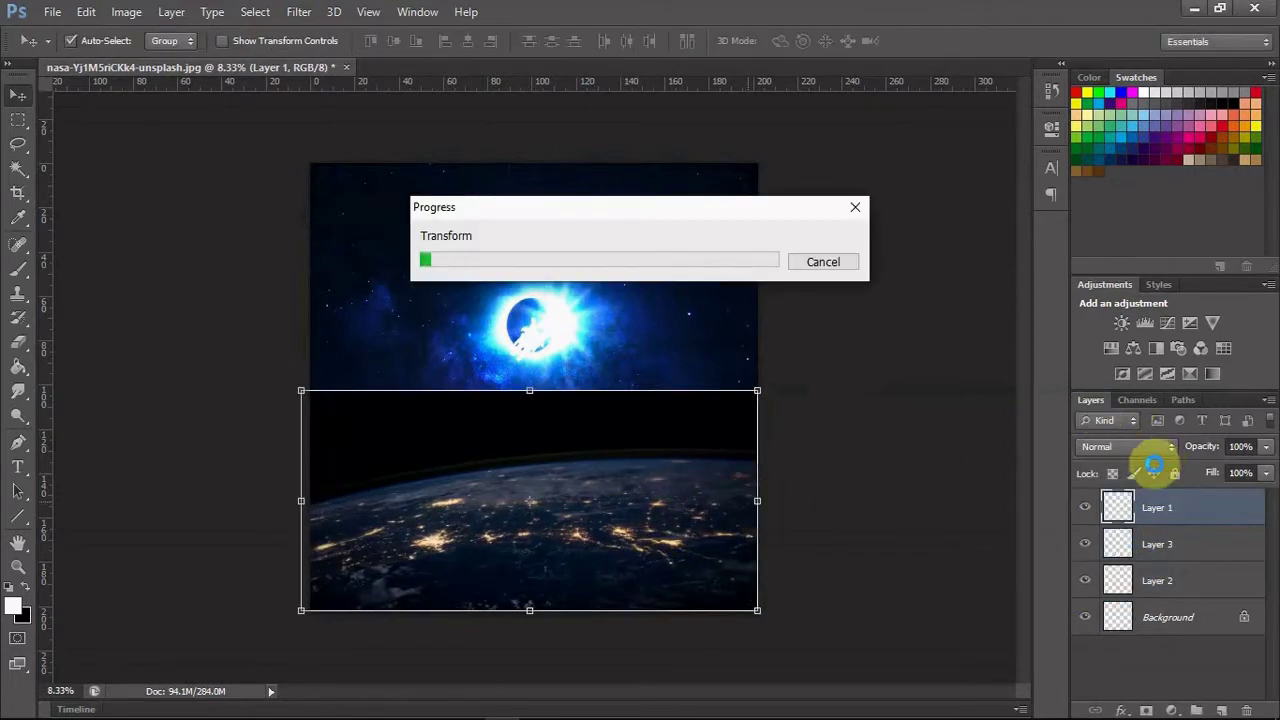
# Set the city-lights Earth layer to Pin Light and ready a black-and-white brush for its mask.
pyautogui.click(1167, 446)
pyautogui.click(1121, 183)
pyautogui.press('Up')
pyautogui.press('Up')
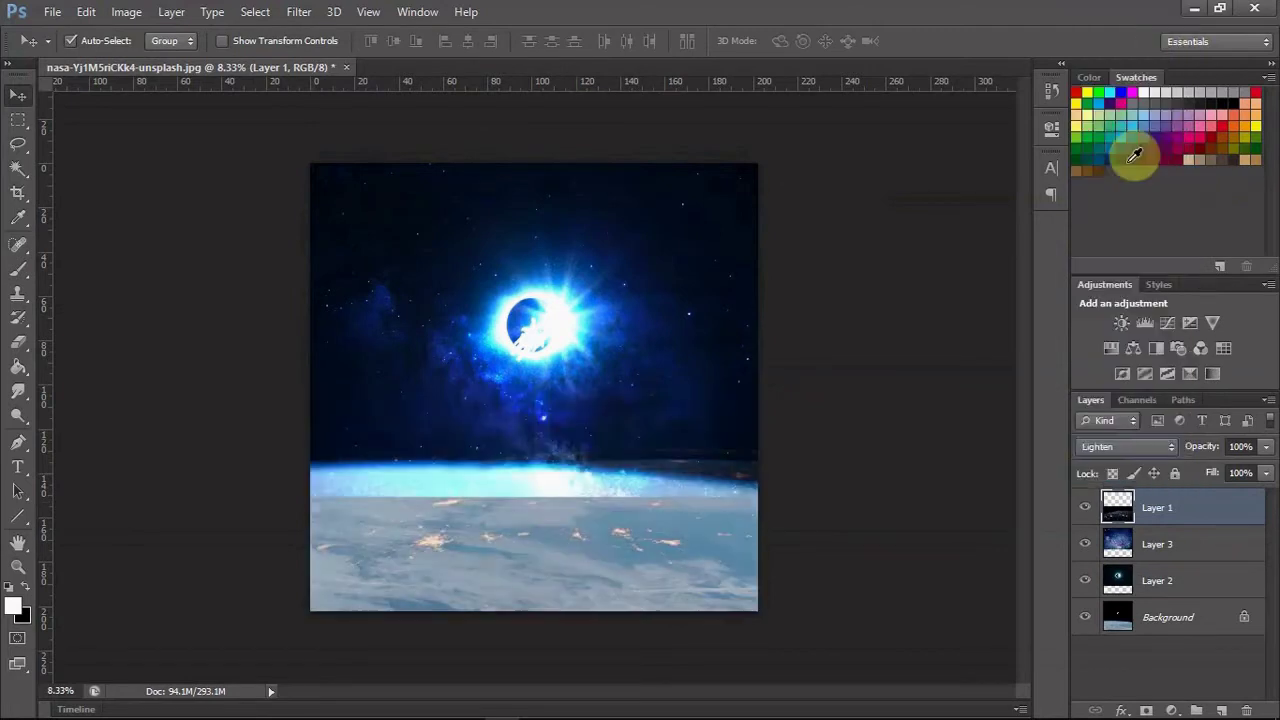
pyautogui.press('Up')
pyautogui.press('Up')
pyautogui.press('Up')
pyautogui.press('Up')
pyautogui.press('Down')
pyautogui.press('Down')
pyautogui.press('Down')
pyautogui.press('Down')
pyautogui.press('Down')
pyautogui.press('Down')
pyautogui.press('Down')
pyautogui.press('Down')
pyautogui.press('Down')
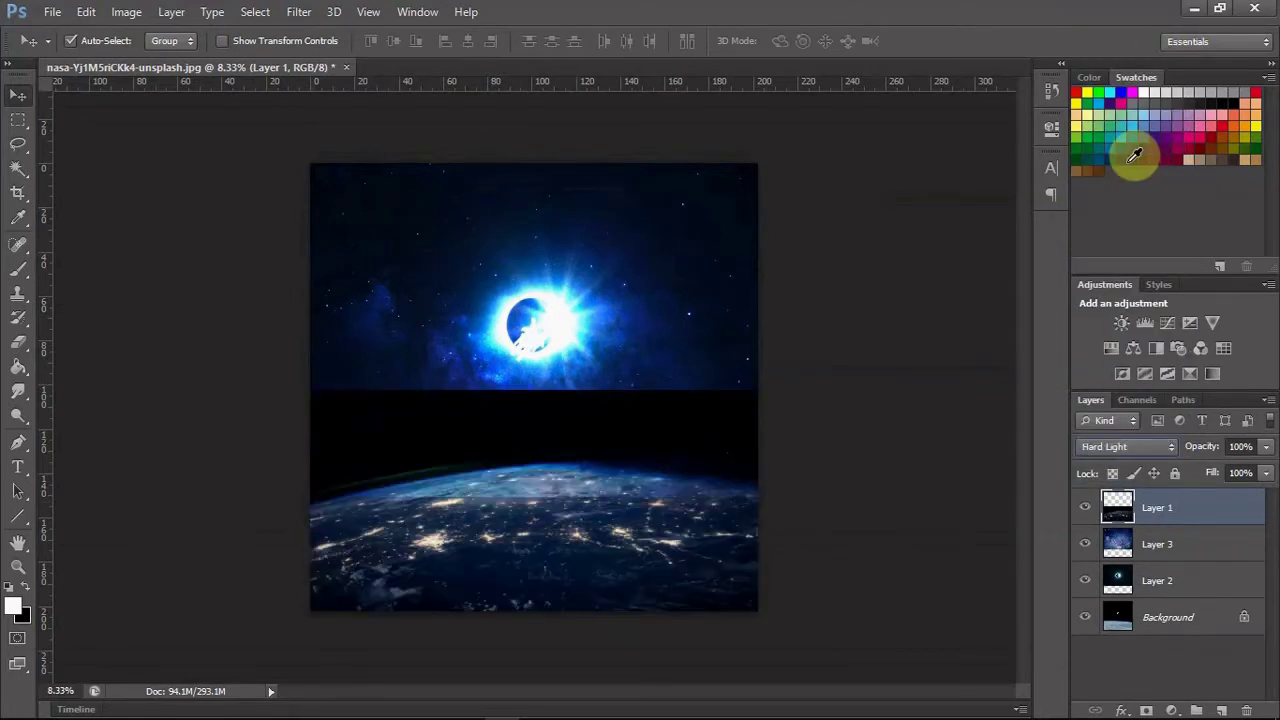
pyautogui.press('Down')
pyautogui.press('Down')
pyautogui.press('Down')
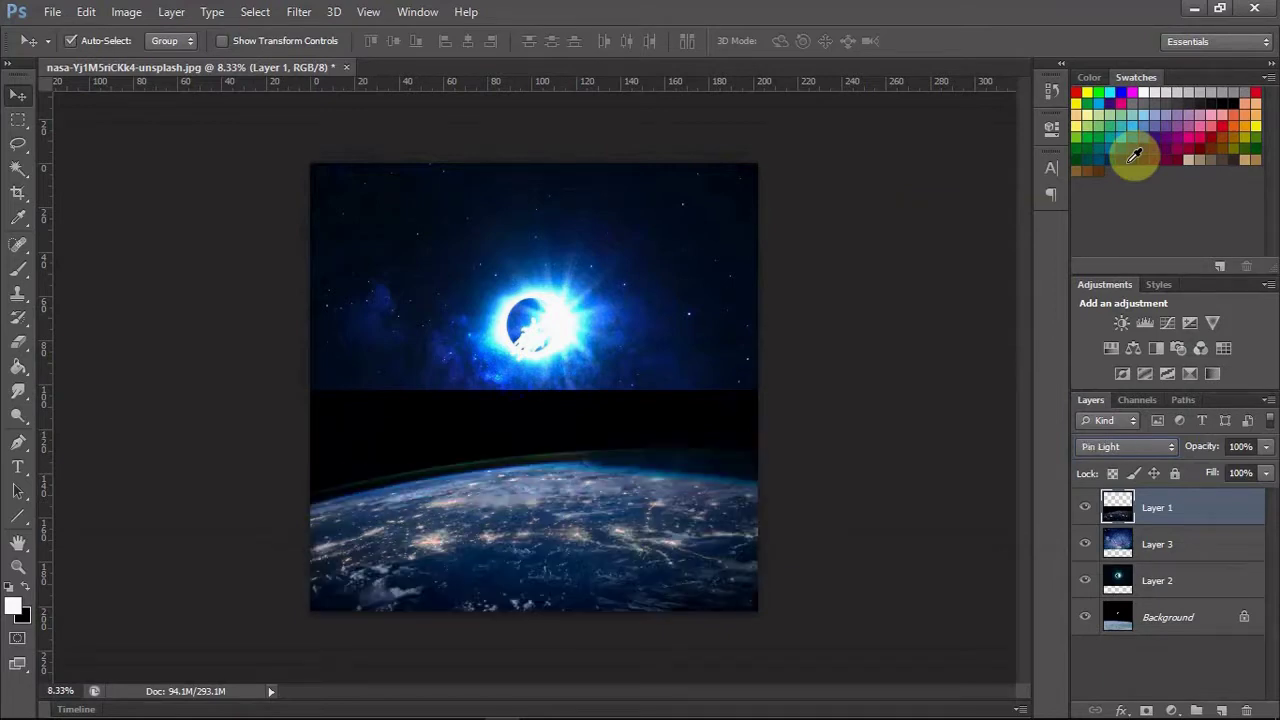
pyautogui.press('b')
pyautogui.press('x')
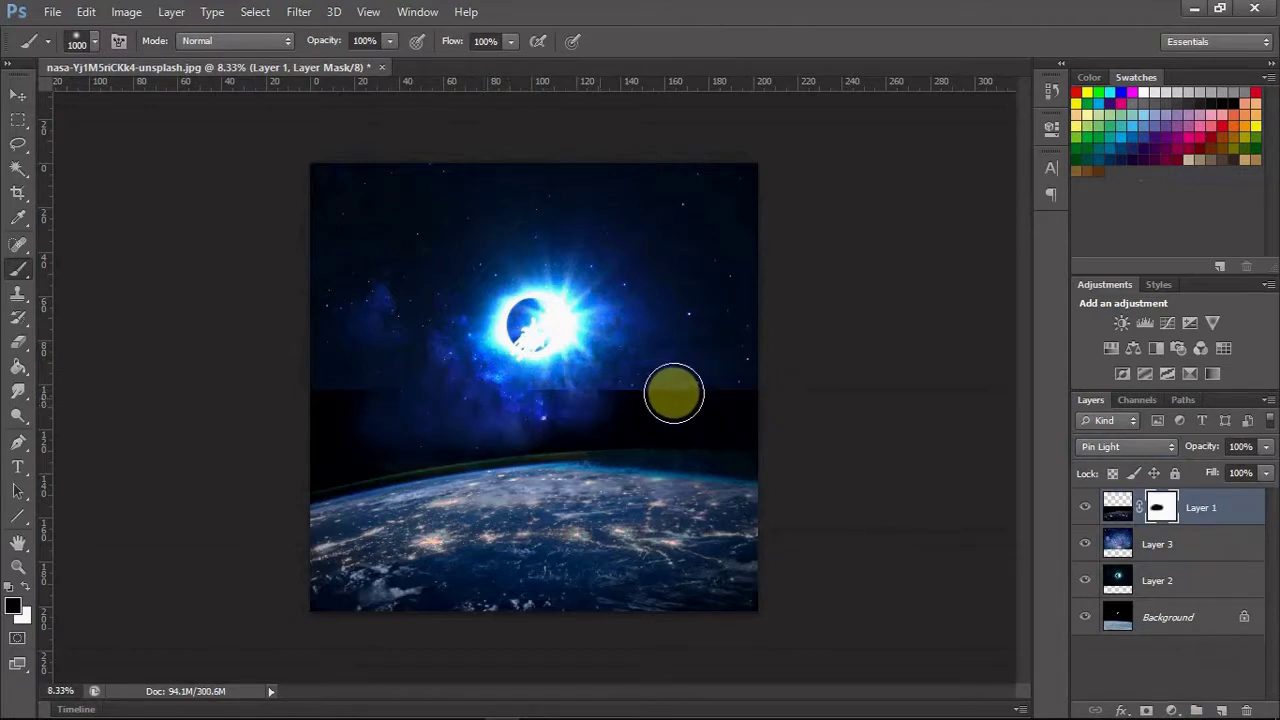
# Paint black on the mask to hide the dark band, then stretch the Earth up and left.
pyautogui.moveTo(674, 393); pyautogui.dragTo(634, 403)
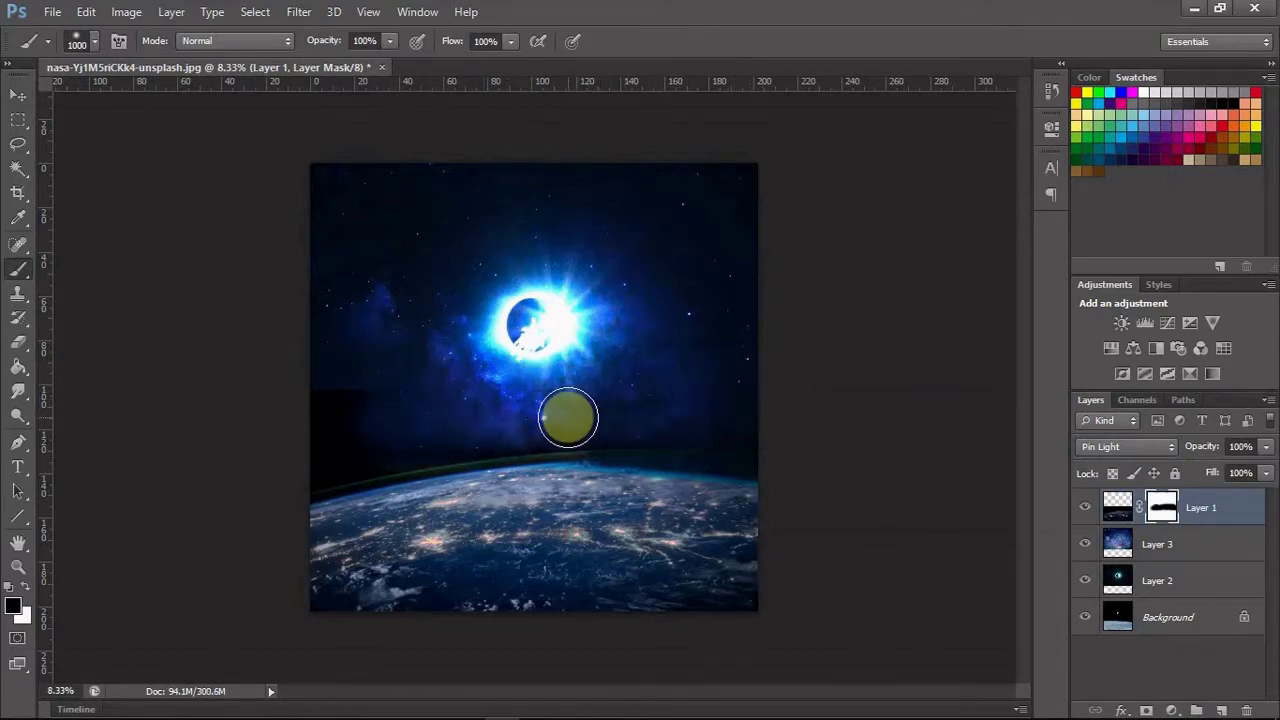
pyautogui.moveTo(424, 431); pyautogui.dragTo(290, 455)
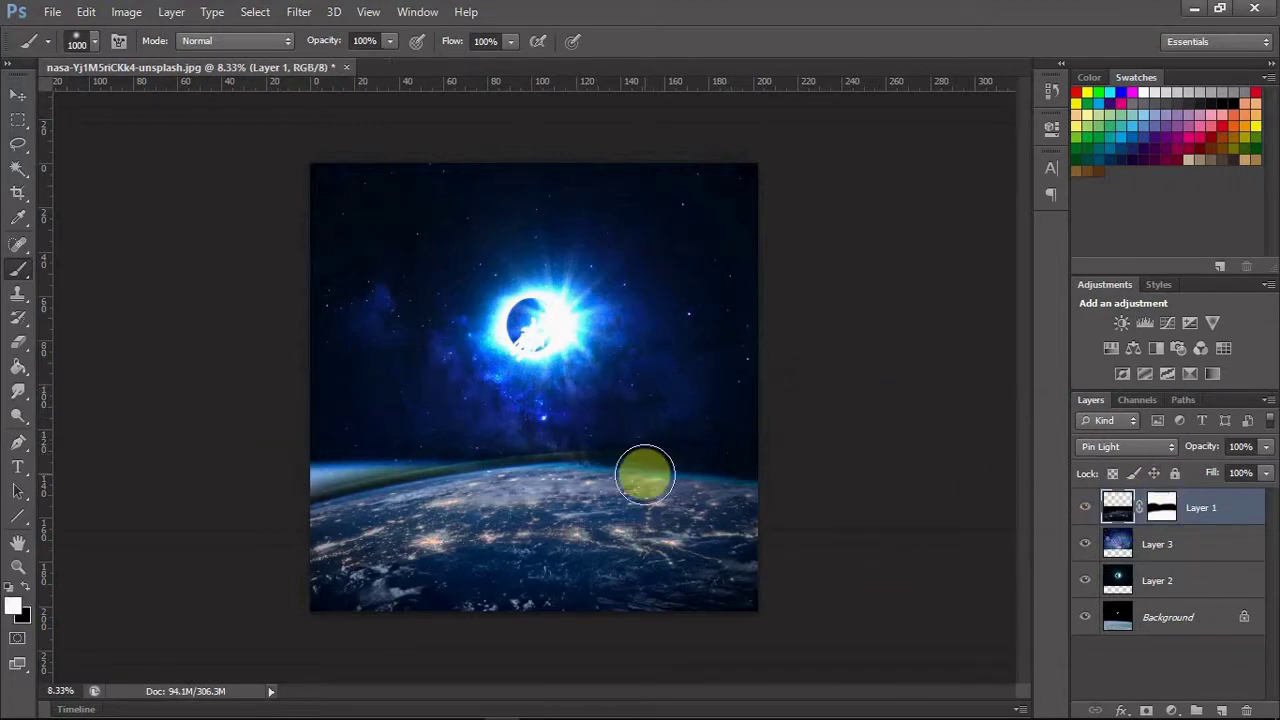
pyautogui.hotkey('ctrl', 't')
pyautogui.moveTo(529, 390); pyautogui.dragTo(524, 378)
pyautogui.moveTo(300, 380); pyautogui.dragTo(263, 348)
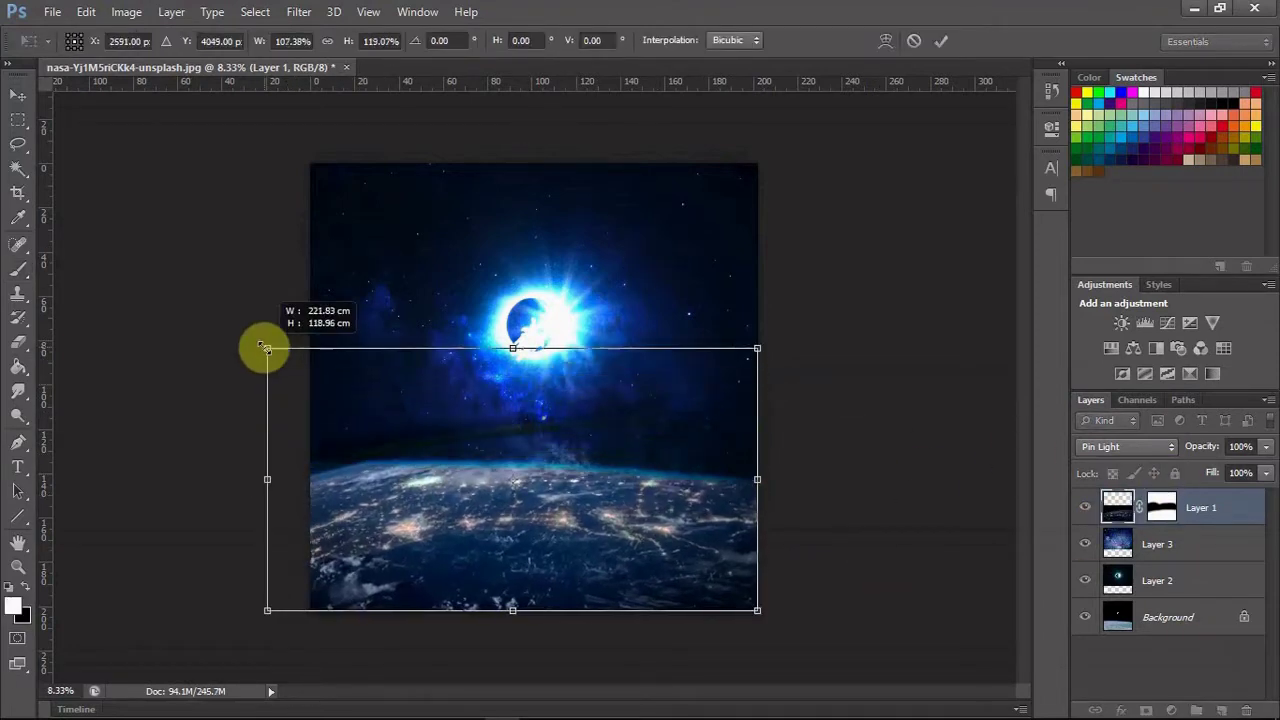
pyautogui.press('Return')
# Set the city-lights Earth to Darker Color blending and toggle the Background's visibility.
pyautogui.click(1127, 446)
pyautogui.click(1122, 172)
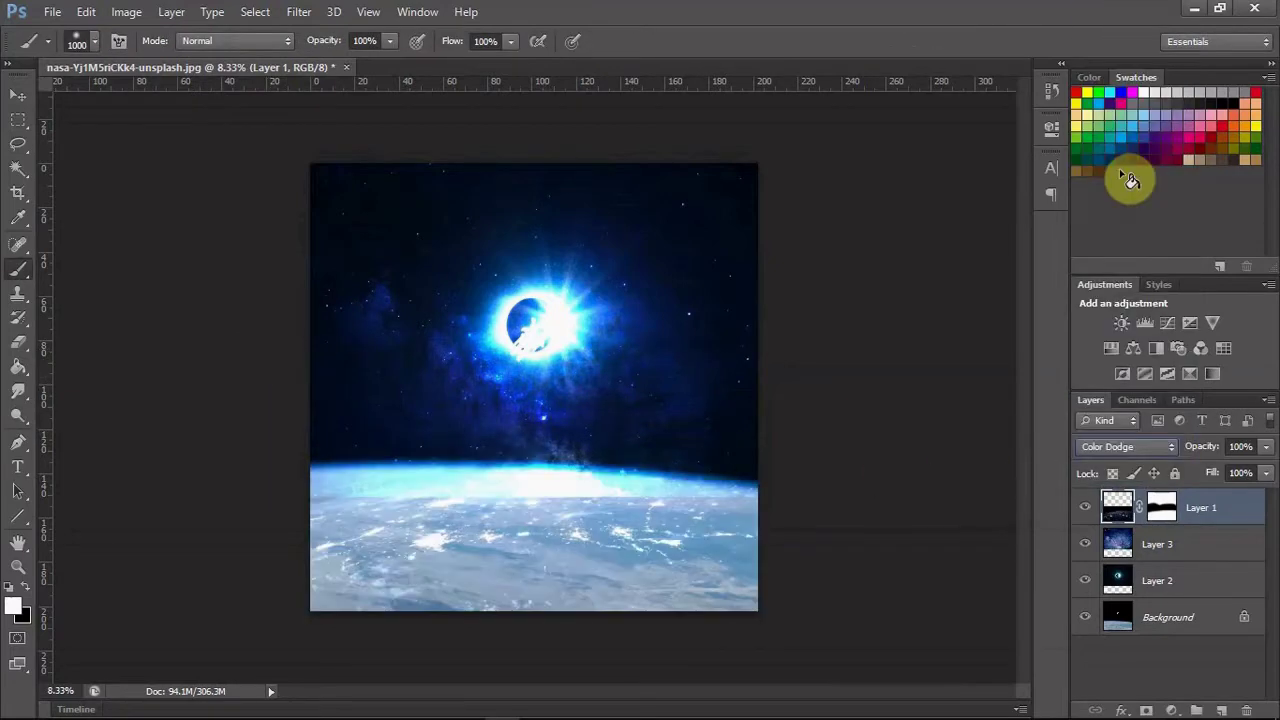
pyautogui.press('Up')
pyautogui.press('Up')
pyautogui.press('Up')
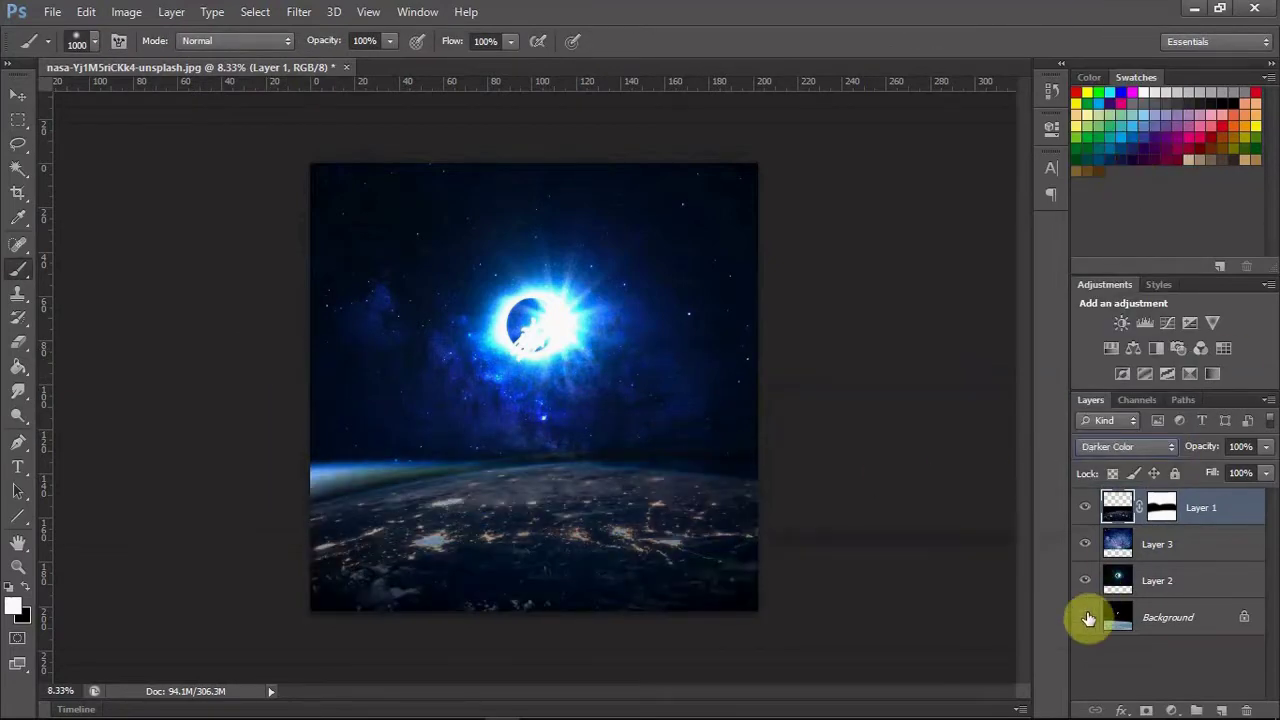
pyautogui.click(1086, 617)
# Add a layer mask to the Background copy layer.
pyautogui.click(1168, 617)
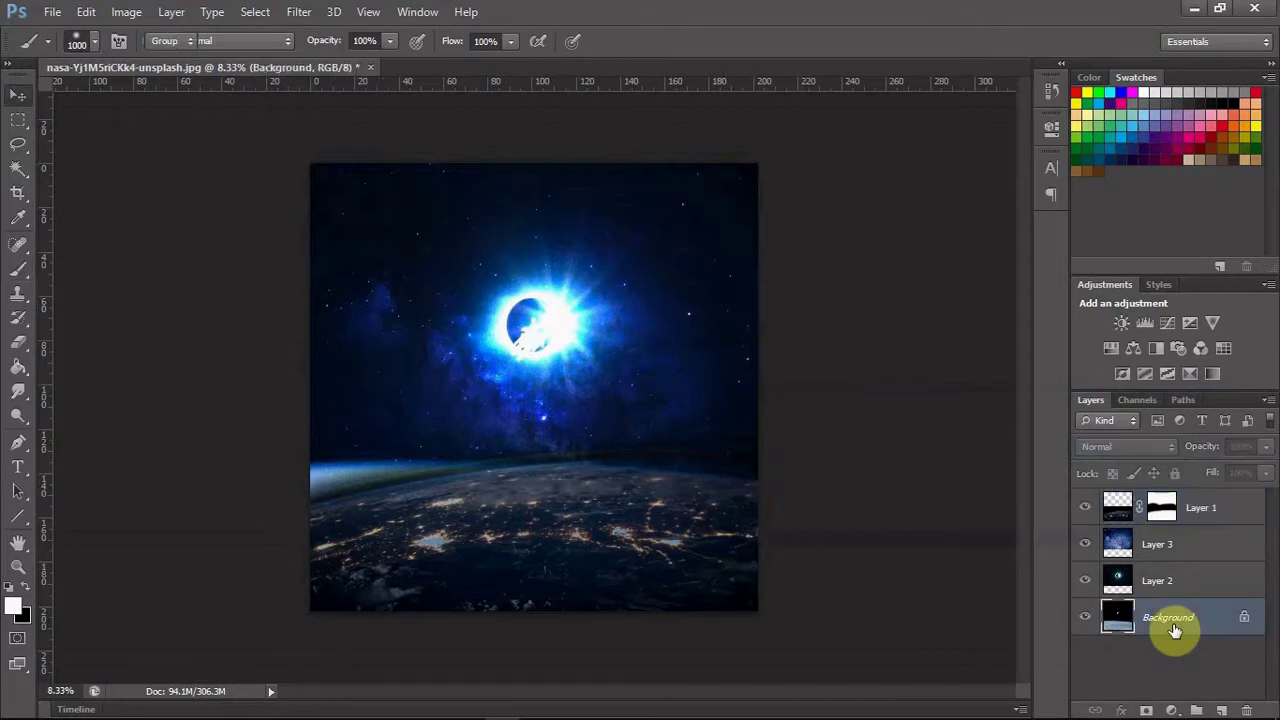
pyautogui.press('v')
pyautogui.moveTo(1161, 671); pyautogui.dragTo(1221, 710)
pyautogui.click(1147, 710)
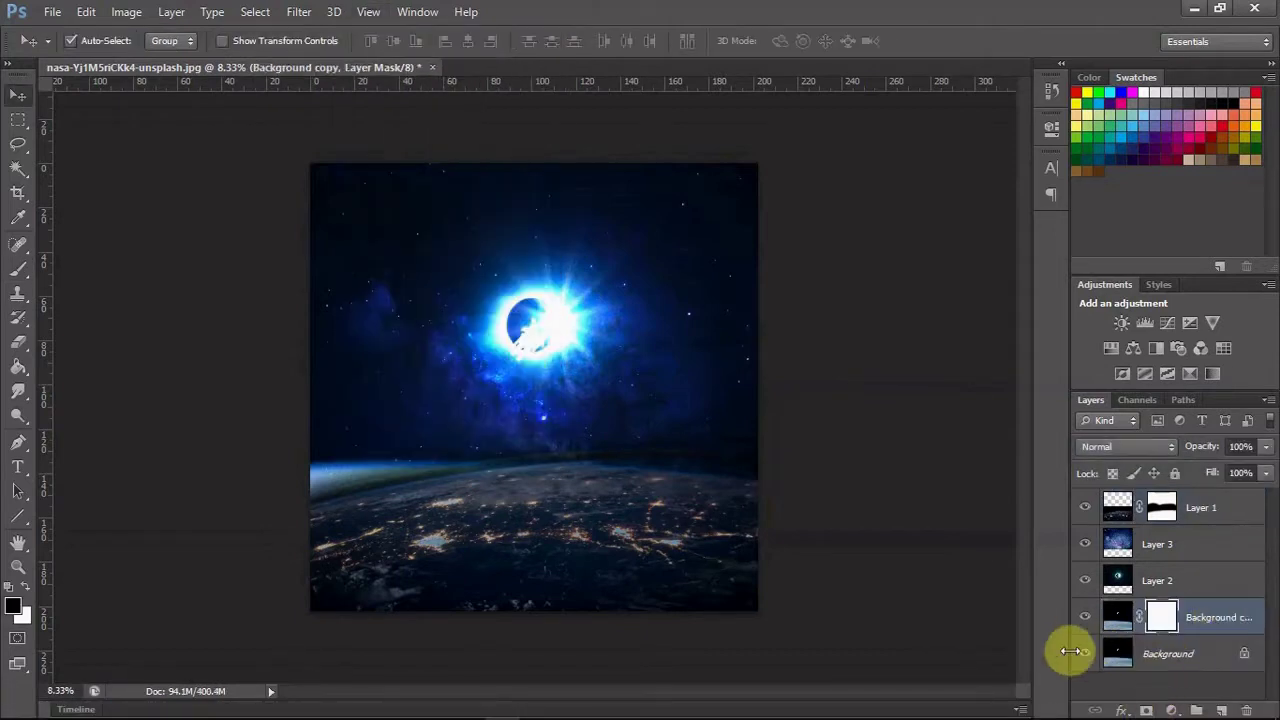
pyautogui.click(18, 268)
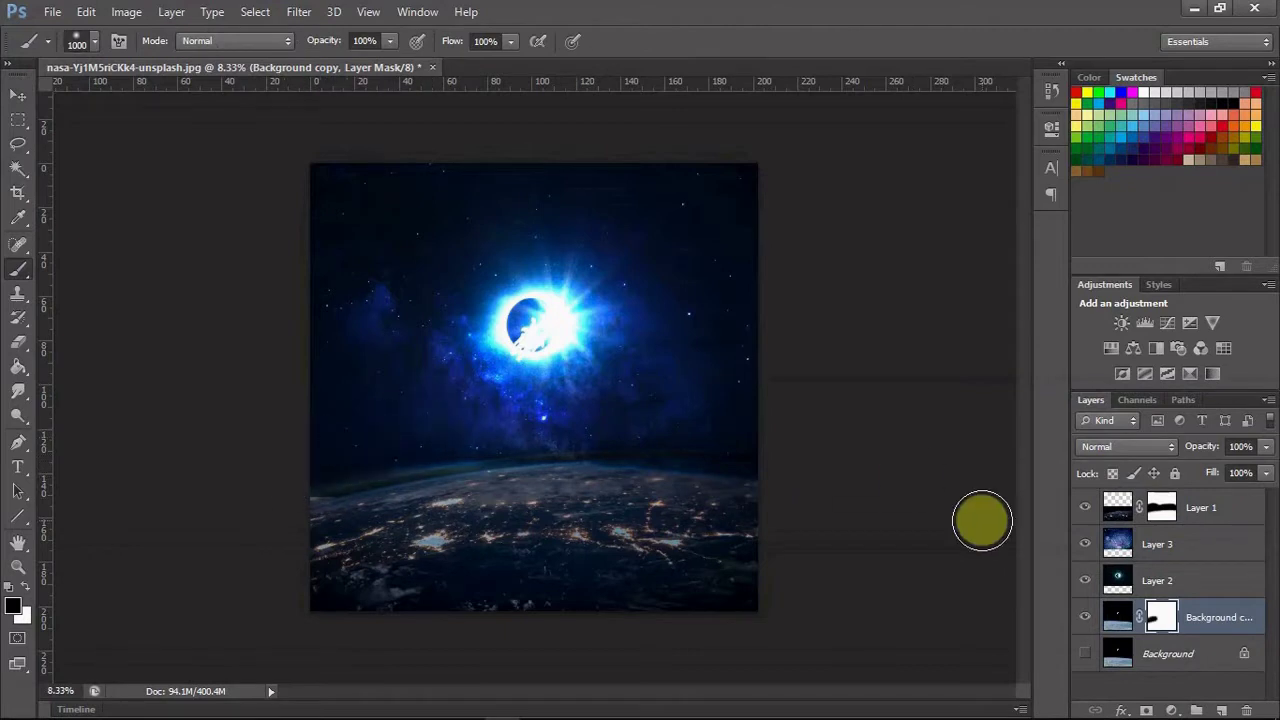
pyautogui.click(28, 100)
# Stretch the eclipse layer further down over the Earth.
pyautogui.click(1157, 580)
pyautogui.hotkey('ctrl', 't')
pyautogui.moveTo(534, 489); pyautogui.dragTo(533, 516)
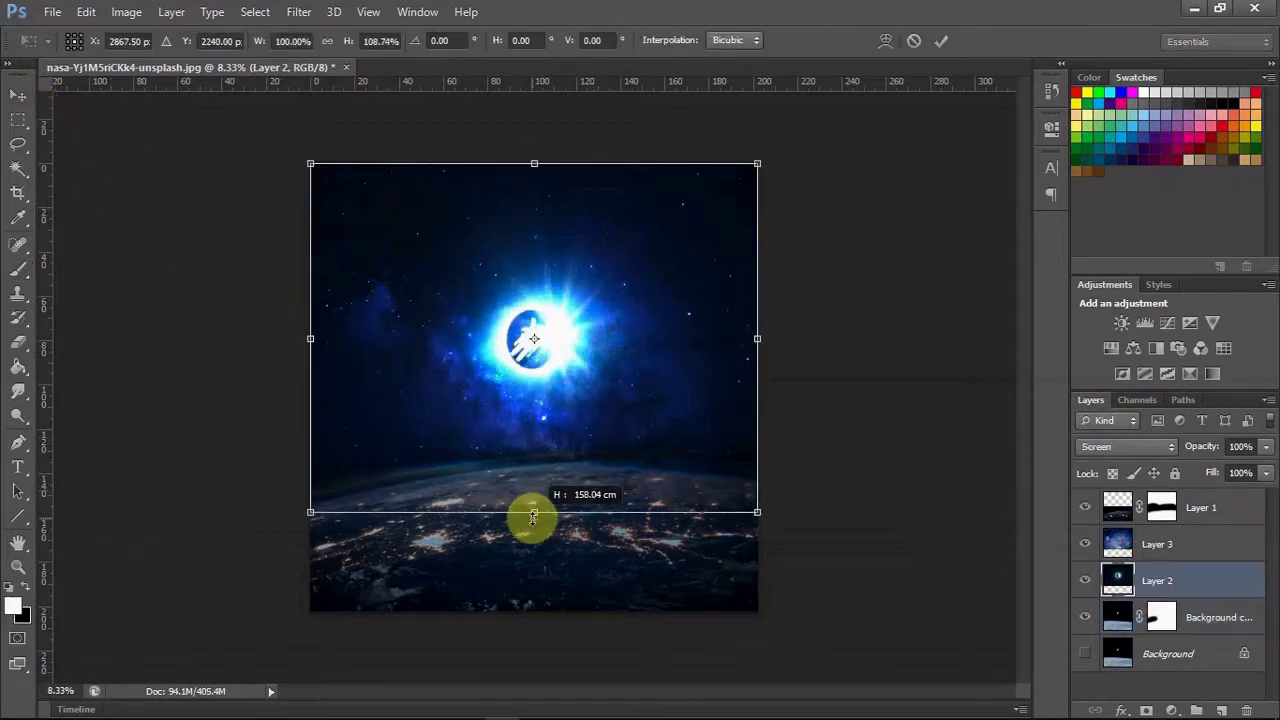
pyautogui.press('Return')
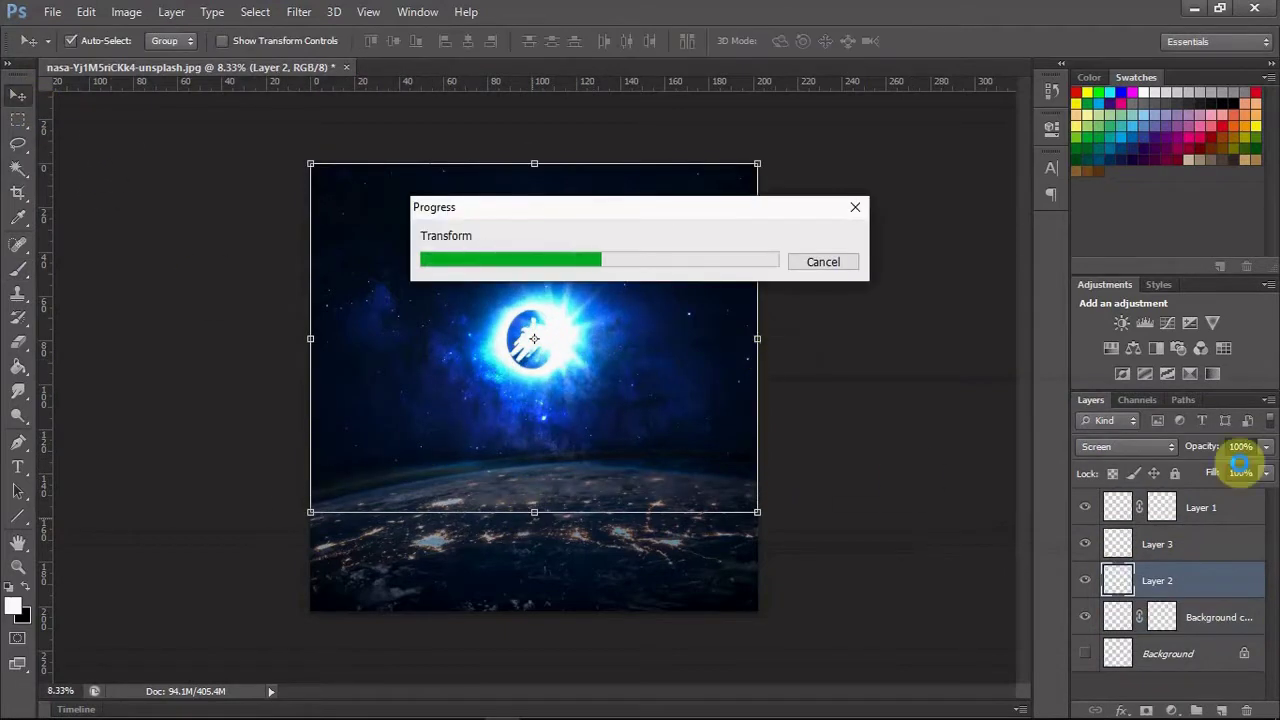
# Set Layer 1, the night-lights Earth, to Pin Light blending.
pyautogui.click(1113, 508)
pyautogui.click(1158, 448)
pyautogui.click(1105, 10)
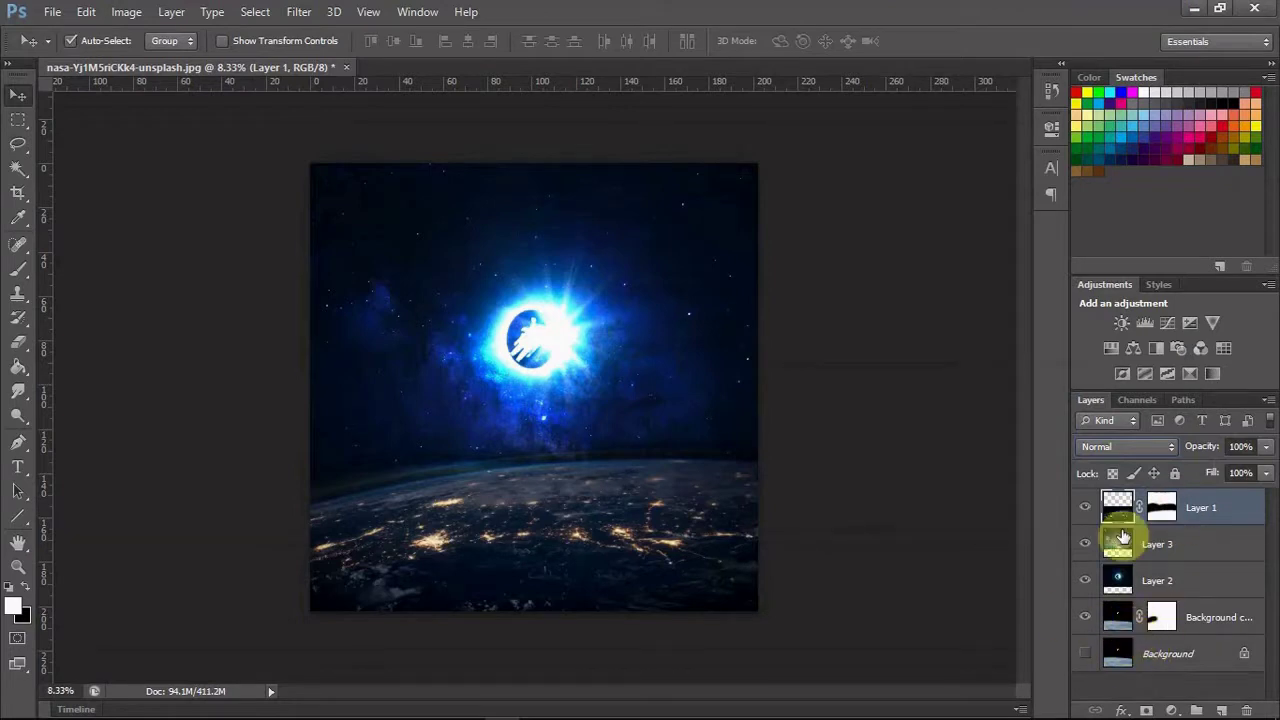
pyautogui.click(1125, 446)
pyautogui.click(1116, 476)
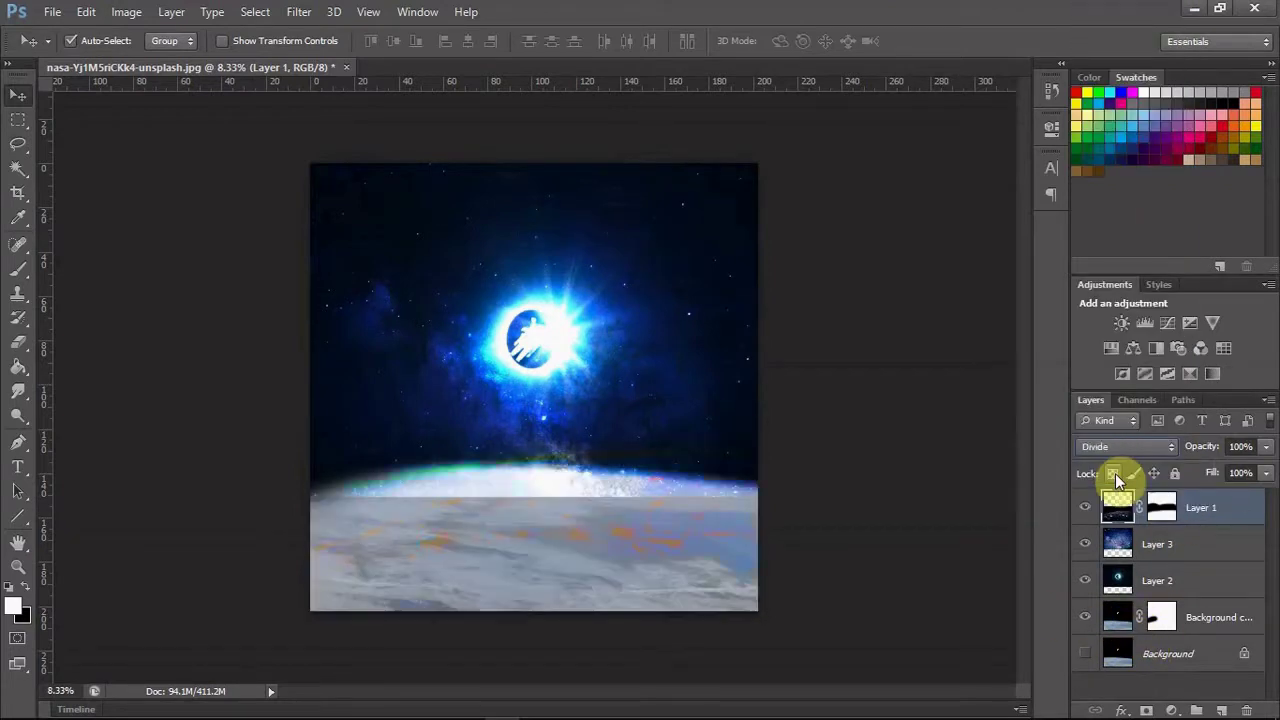
pyautogui.press('Up')
pyautogui.press('Up')
pyautogui.press('Up')
pyautogui.press('Up')
pyautogui.press('Up')
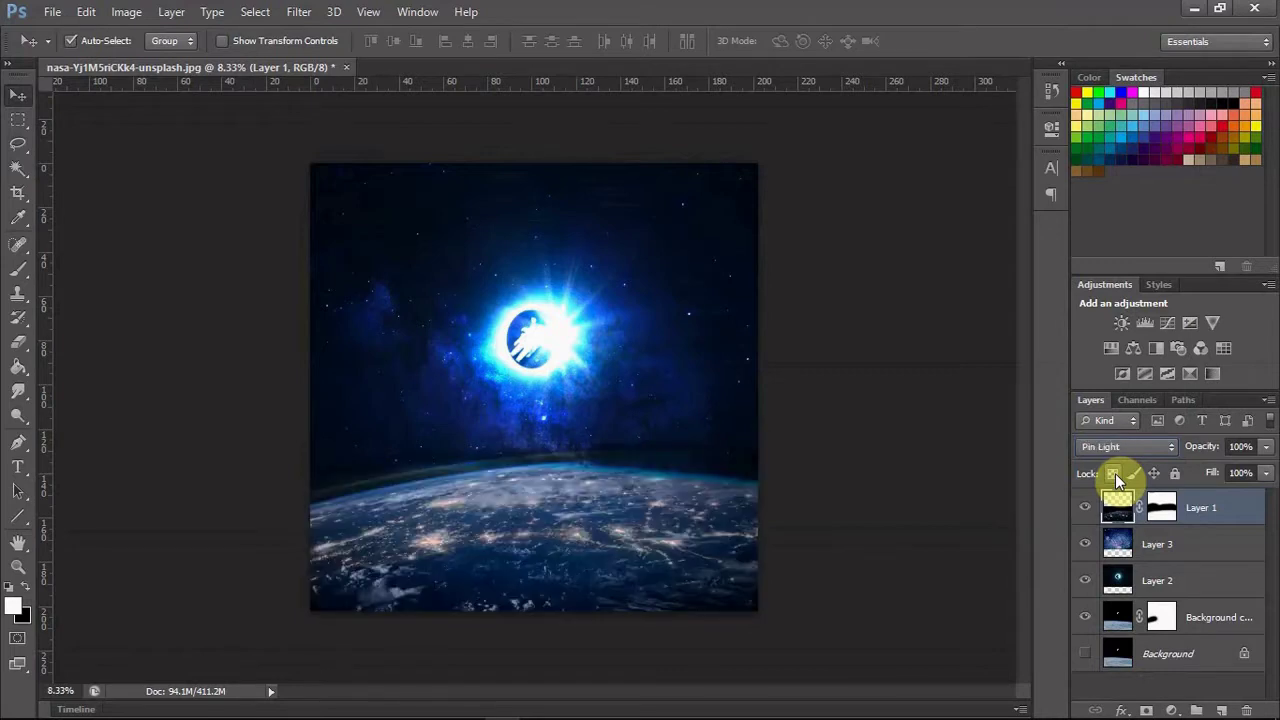
pyautogui.press('Down')
# Duplicate the Earth layer and set Layer 1 copy to Normal blending.
pyautogui.hotkey('ctrl', 'j')
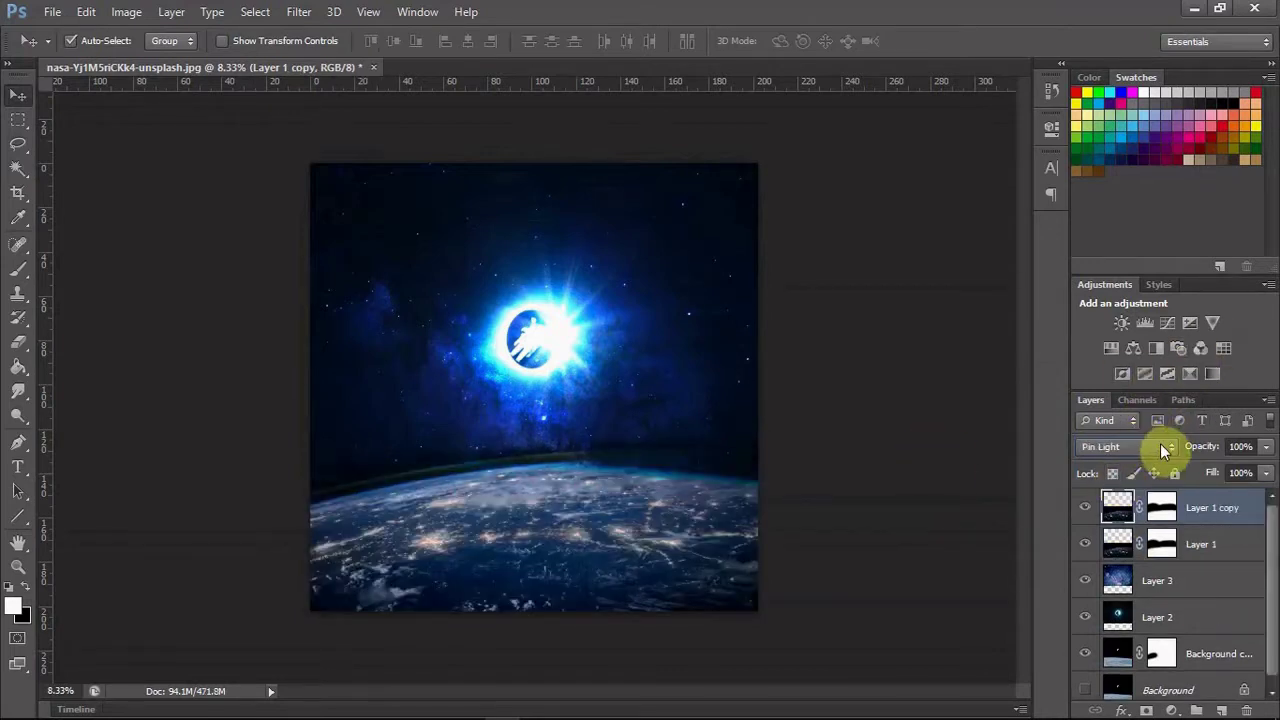
pyautogui.click(1160, 446)
pyautogui.click(1118, 12)
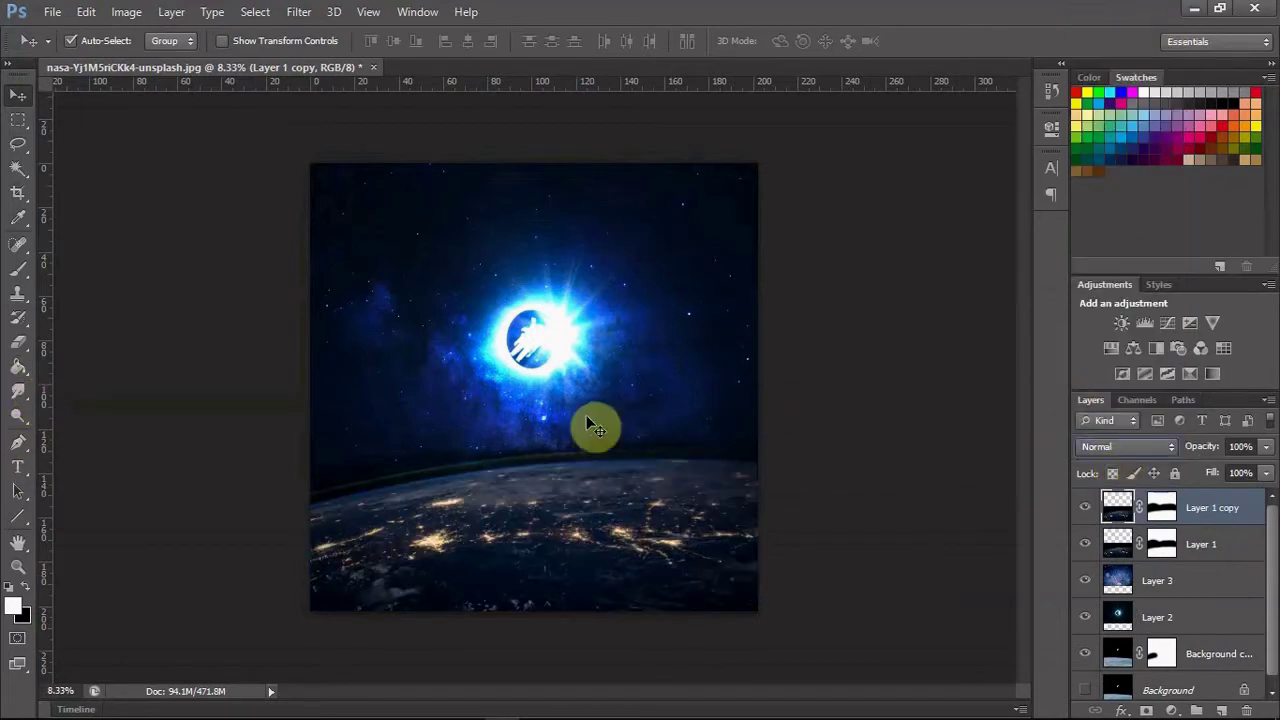
pyautogui.click(25, 272)
# Paint the copy's mask, then select and delete the hillside below the purple sky.
pyautogui.moveTo(329, 537)
pyautogui.mouseDown()
pyautogui.moveTo(509, 486)
pyautogui.moveTo(386, 486)
pyautogui.moveTo(531, 558)
pyautogui.moveTo(523, 523)
pyautogui.mouseUp()
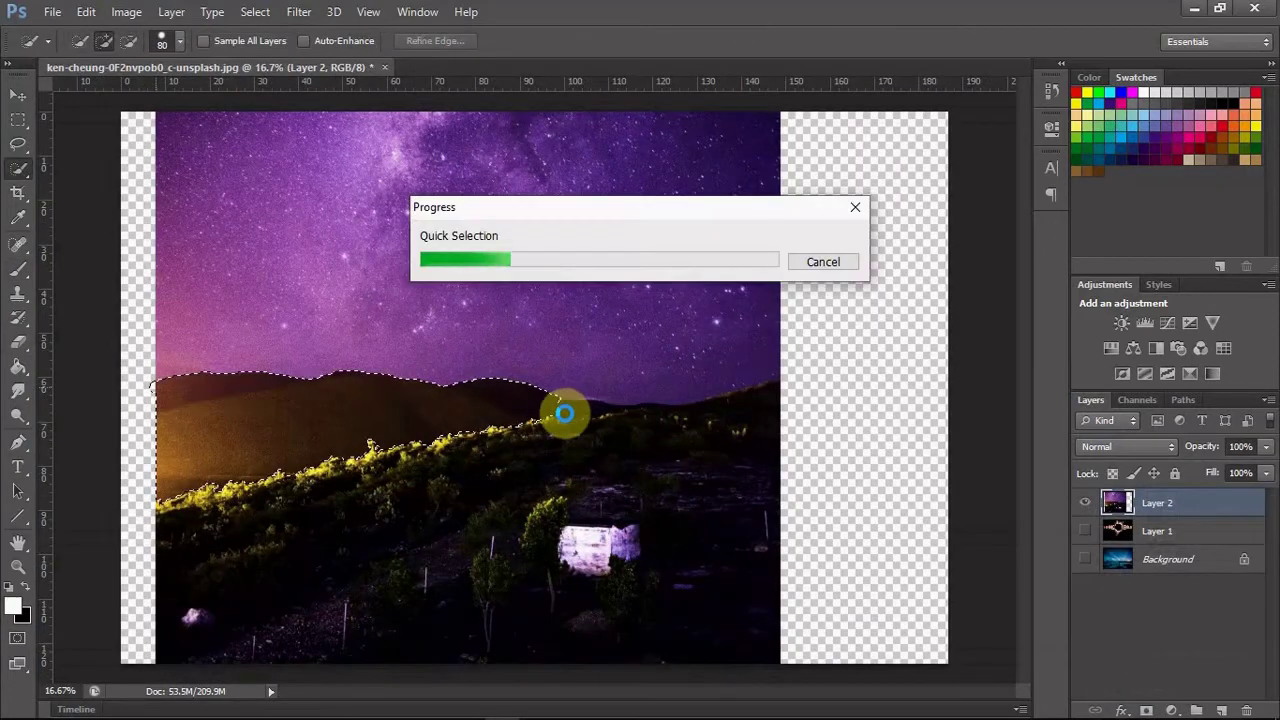
pyautogui.moveTo(565, 413)
pyautogui.mouseDown()
pyautogui.moveTo(791, 391)
pyautogui.moveTo(374, 500)
pyautogui.moveTo(300, 466)
pyautogui.moveTo(222, 540)
pyautogui.moveTo(789, 534)
pyautogui.moveTo(731, 543)
pyautogui.mouseUp()
pyautogui.press('[')
pyautogui.press('[')
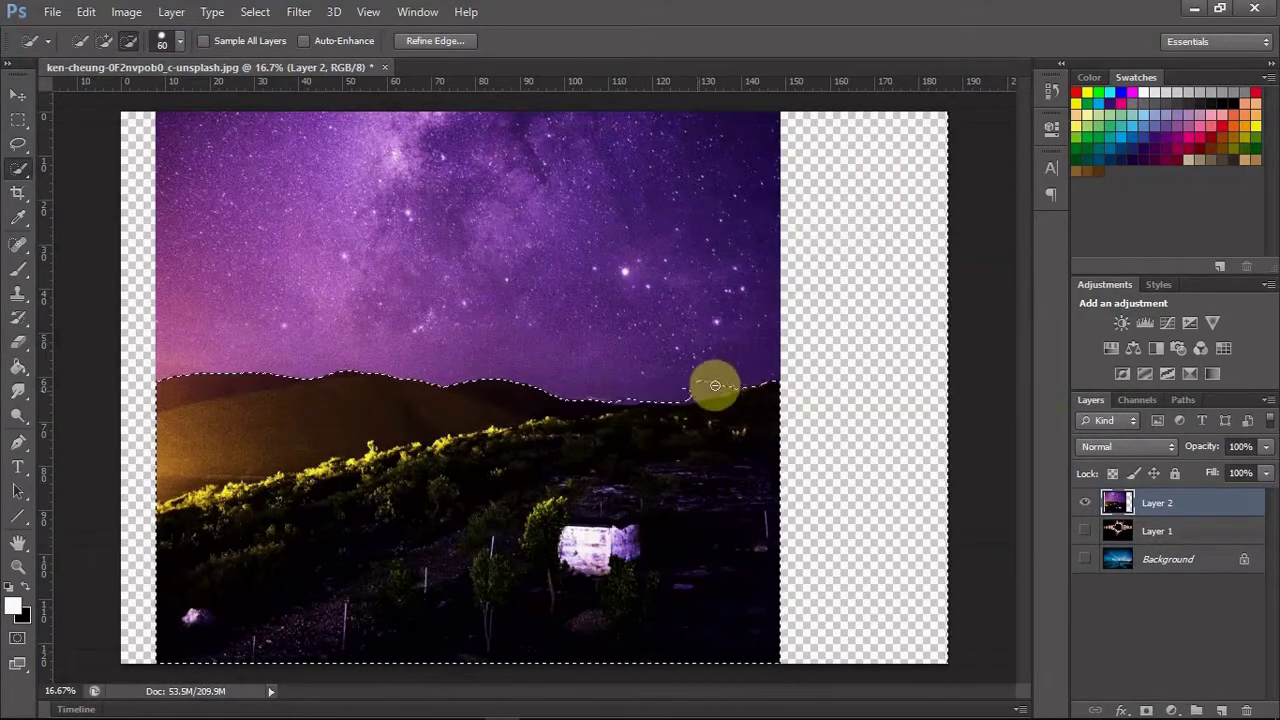
pyautogui.moveTo(714, 380); pyautogui.dragTo(688, 395)
pyautogui.press('Delete')
# Stretch the purple sky wider to the left, then hide it and show the aurora Background.
pyautogui.hotkey('ctrl', 'd')
pyautogui.scroll(-3, 908, 486)
pyautogui.hotkey('ctrl', 't')
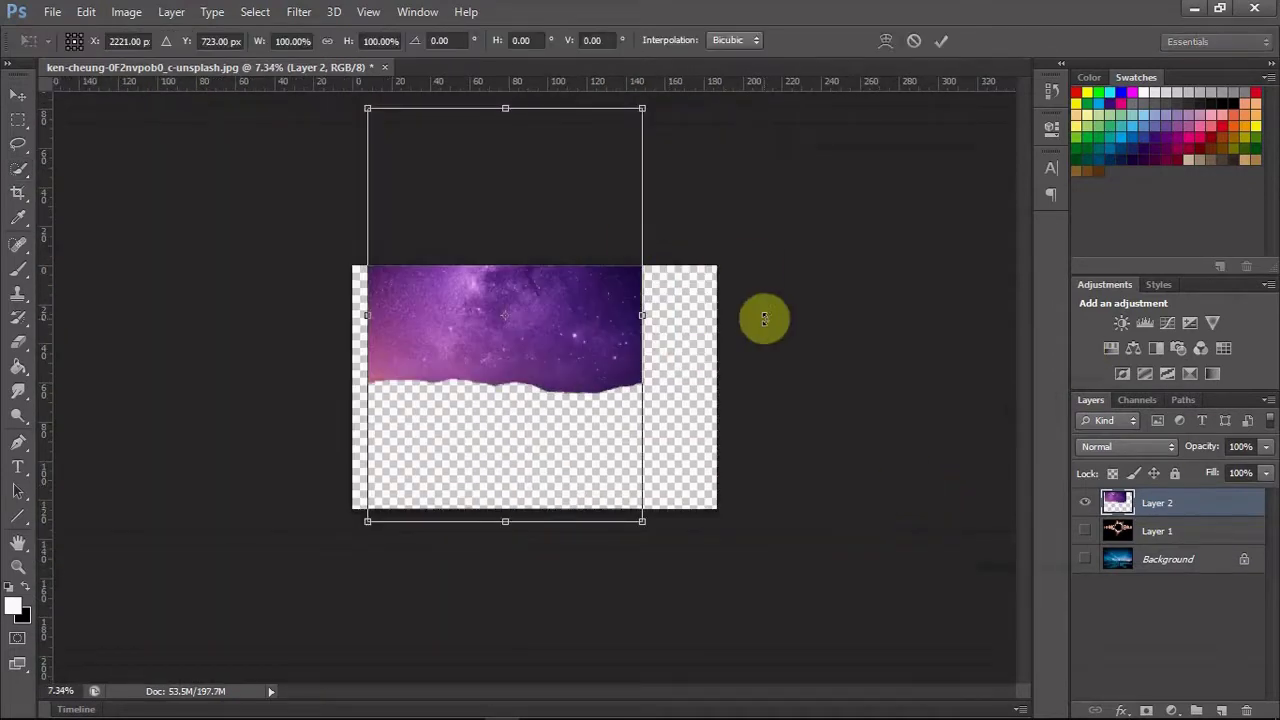
pyautogui.moveTo(763, 317)
pyautogui.mouseDown()
pyautogui.moveTo(767, 307)
pyautogui.moveTo(767, 340)
pyautogui.mouseUp()
pyautogui.moveTo(352, 356); pyautogui.dragTo(154, 356)
pyautogui.press('Return')
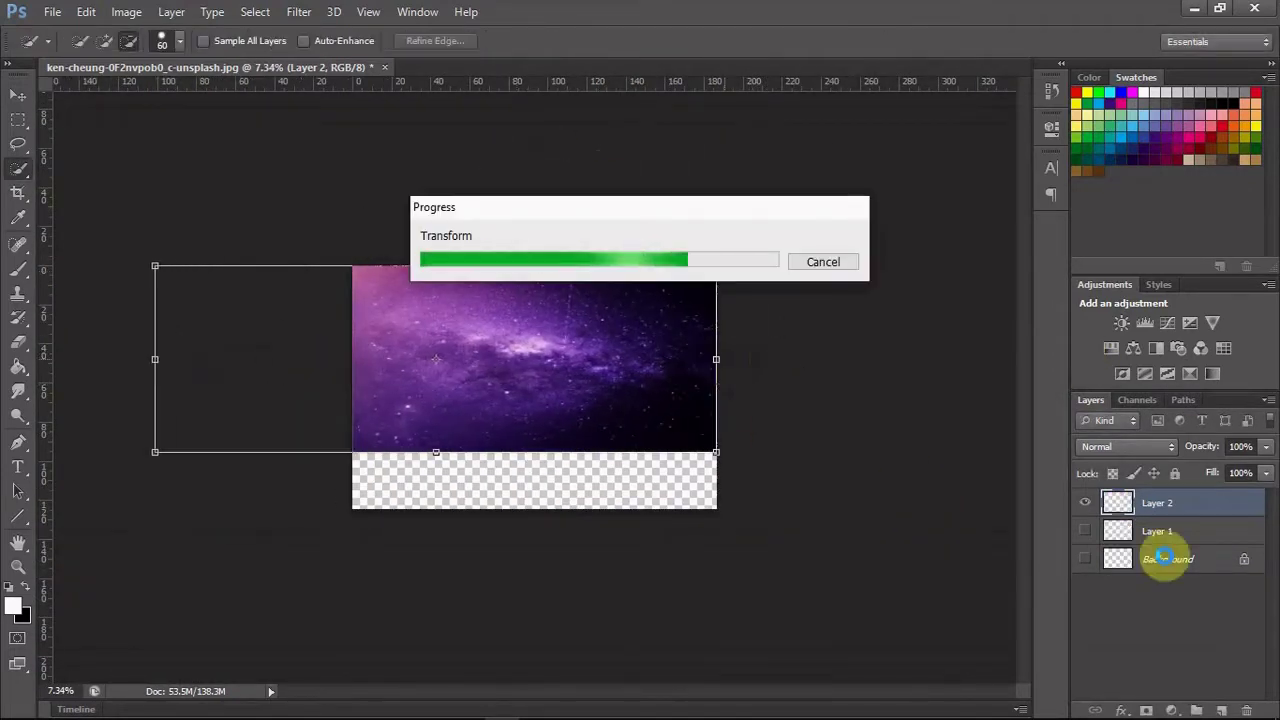
pyautogui.click(1085, 503)
pyautogui.click(1085, 559)
pyautogui.hotkey('ctrl', '0')
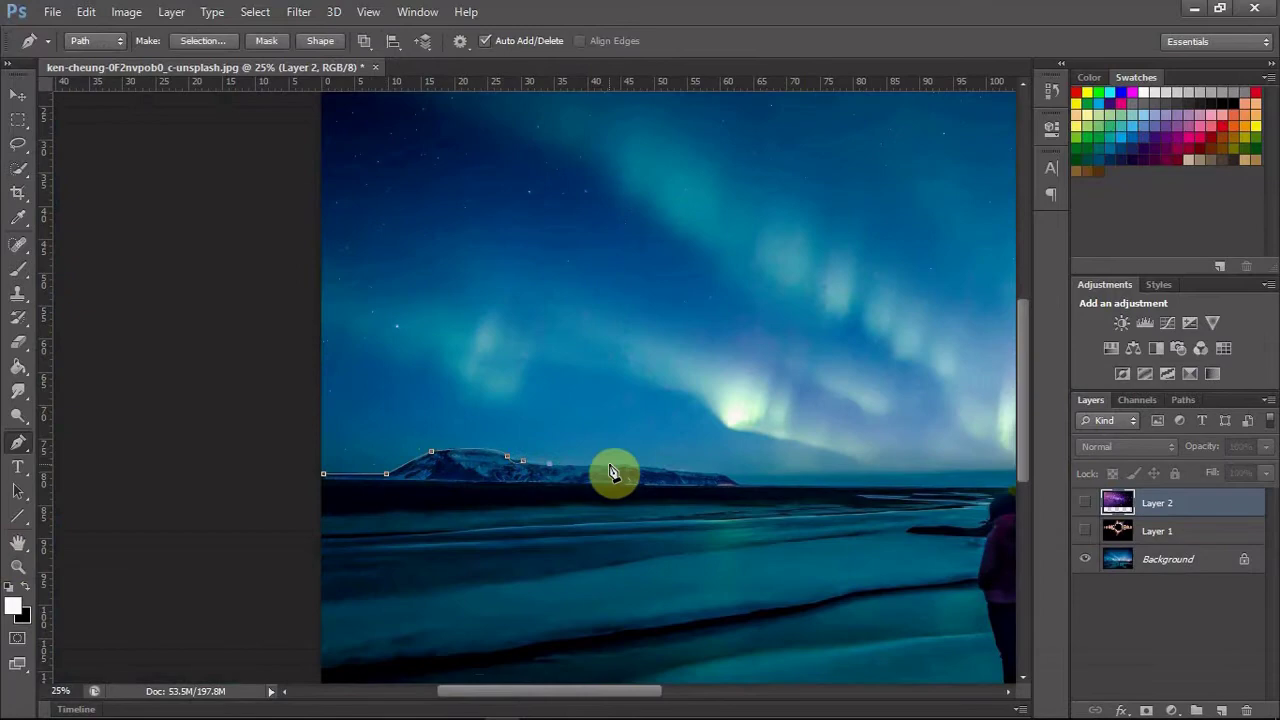
# Turn the traced shoreline path into a selection and copy it onto a new Layer 3.
pyautogui.moveTo(584, 690); pyautogui.dragTo(697, 690)
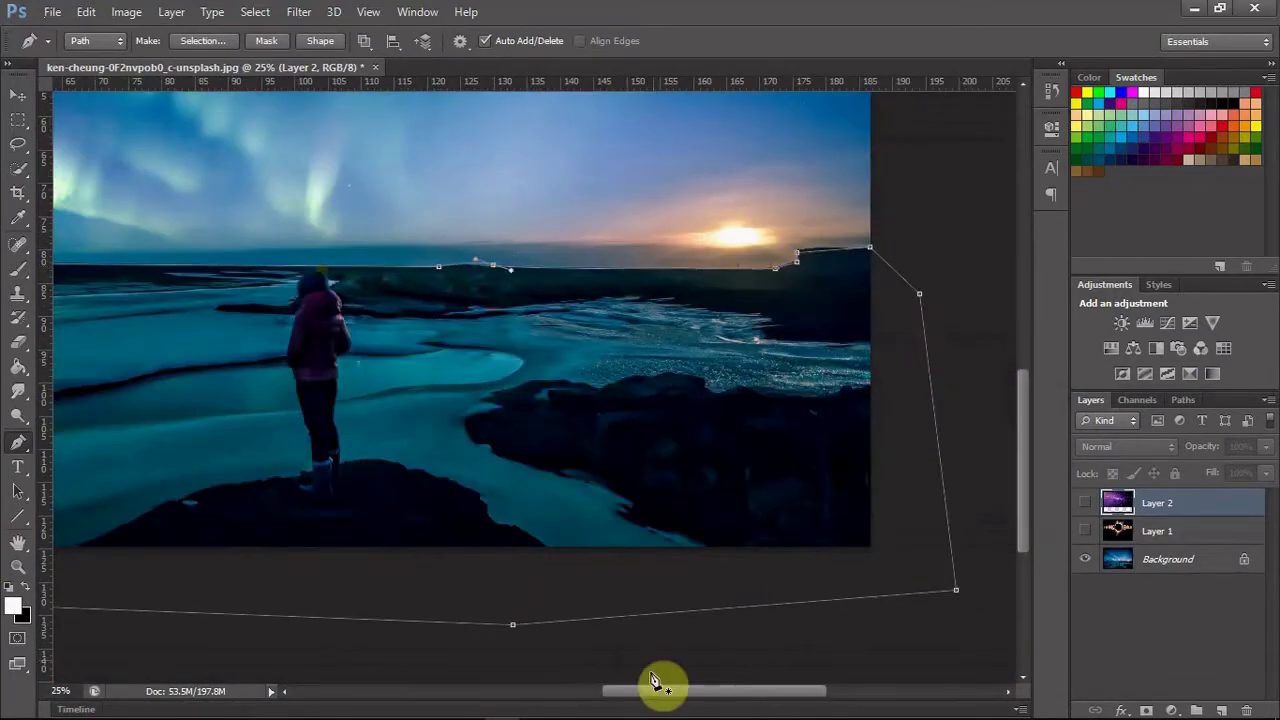
pyautogui.moveTo(655, 690); pyautogui.dragTo(709, 690)
pyautogui.rightClick(669, 408)
pyautogui.press('Escape')
pyautogui.hotkey('ctrl', 'Return')
pyautogui.click(1160, 559)
pyautogui.hotkey('ctrl', 'j')
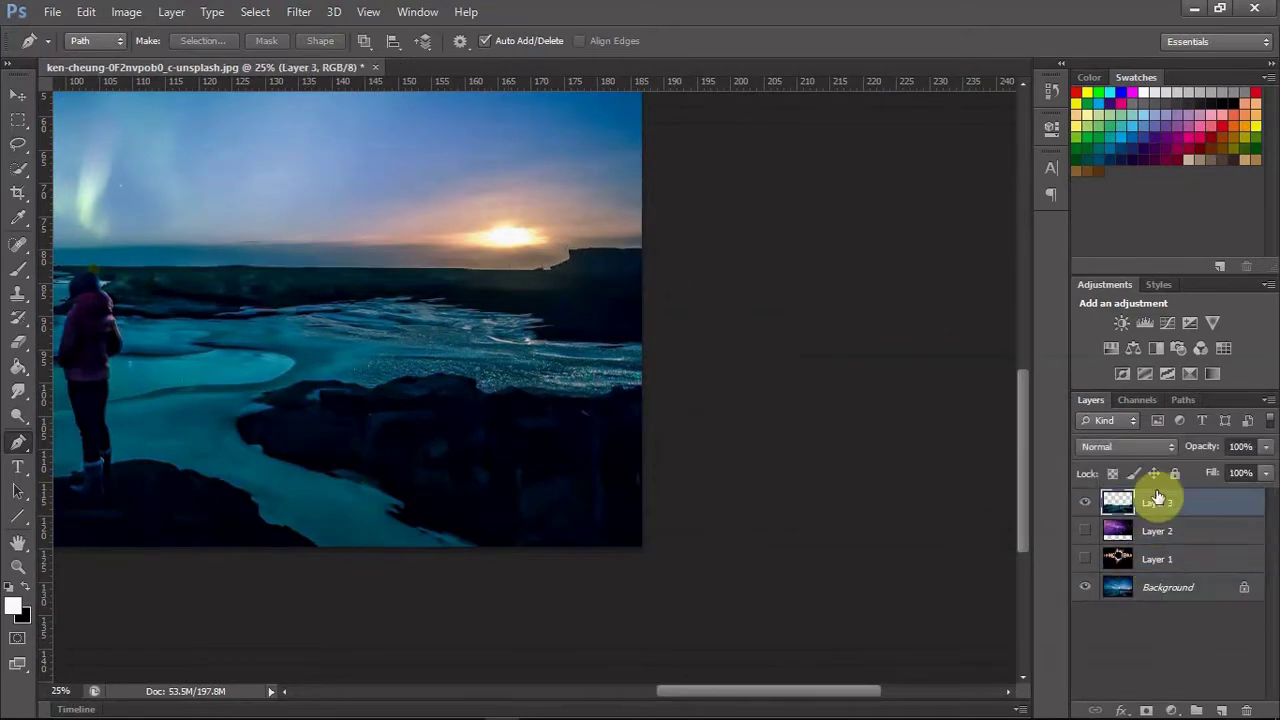
# Fit the image in view and begin transforming the purple sky layer.
pyautogui.hotkey('ctrl', '0')
pyautogui.hotkey('ctrl', 't')
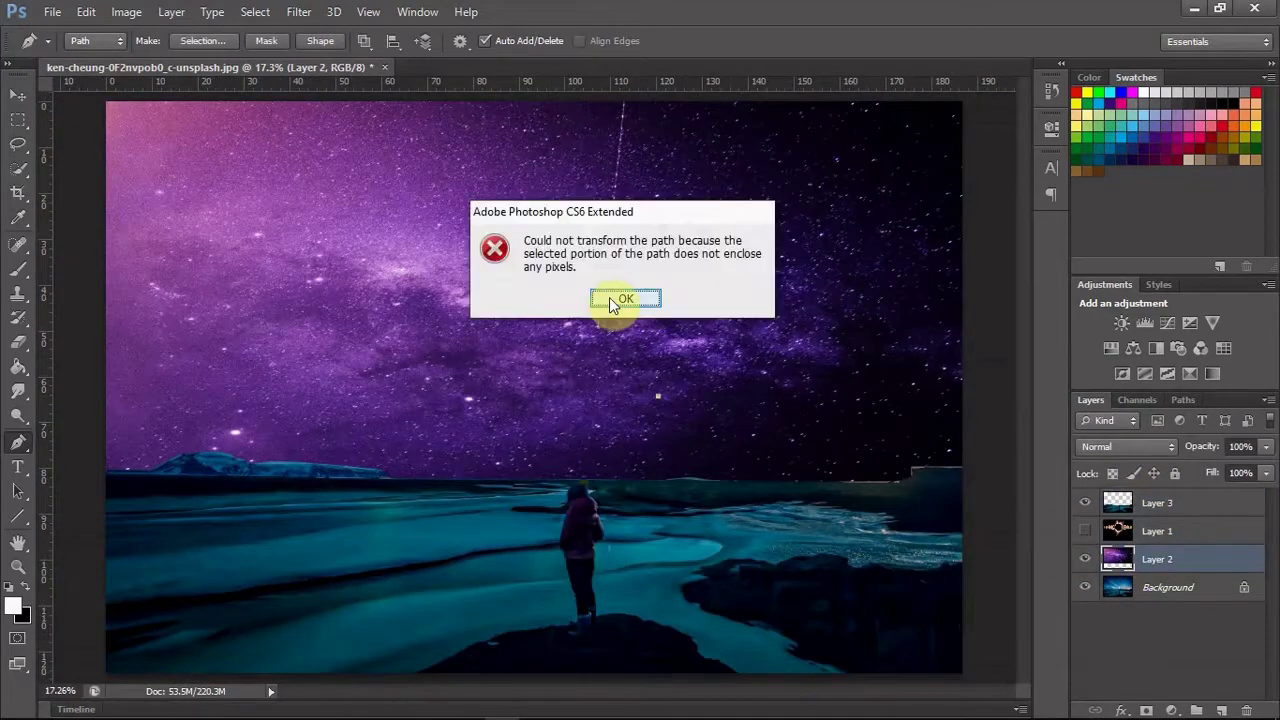
pyautogui.click(613, 302)
pyautogui.hotkey('ctrl', 't')
# Stretch the purple sky across the upper scene, trying Darken, Lighter Color and Screen blends.
pyautogui.moveTo(508, 543); pyautogui.dragTo(314, 566)
pyautogui.click(1127, 446)
pyautogui.click(1129, 49)
pyautogui.hotkey('ctrl', '-')
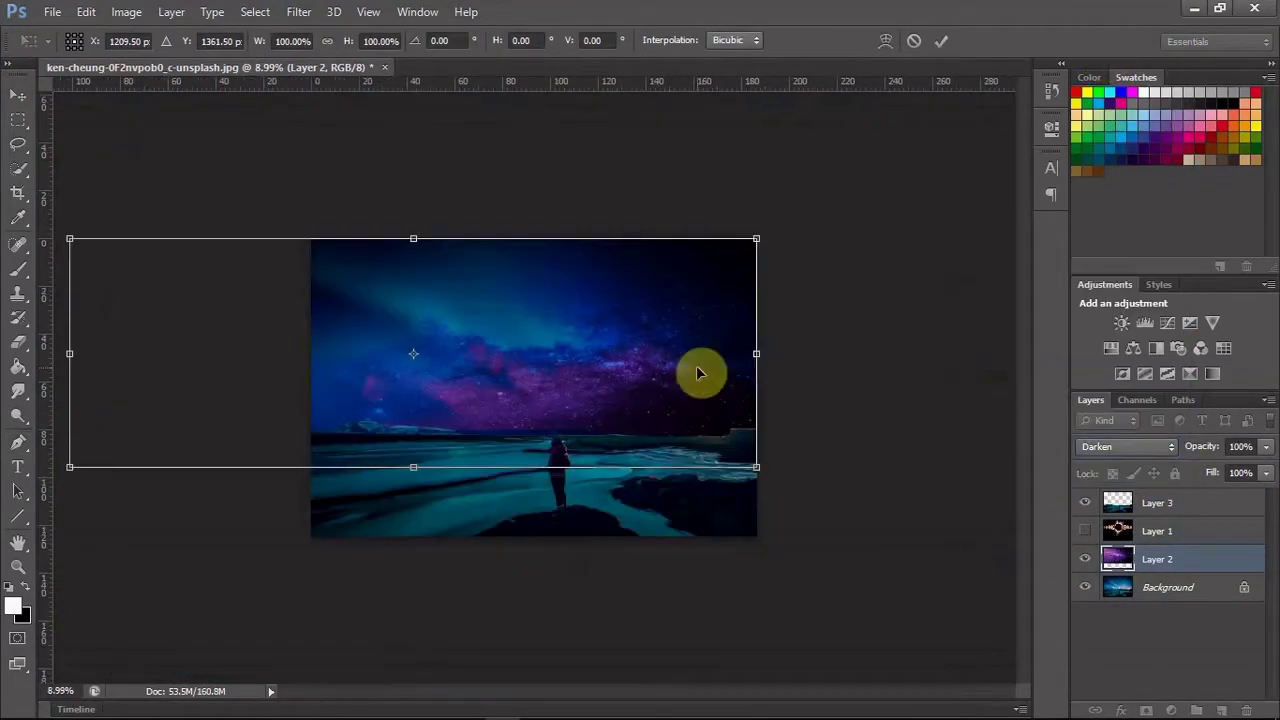
pyautogui.press('Return')
pyautogui.hotkey('shift', '+')
pyautogui.hotkey('shift', '+')
pyautogui.hotkey('shift', '+')
pyautogui.hotkey('shift', '+')
pyautogui.hotkey('shift', '+')
pyautogui.hotkey('shift', '+')
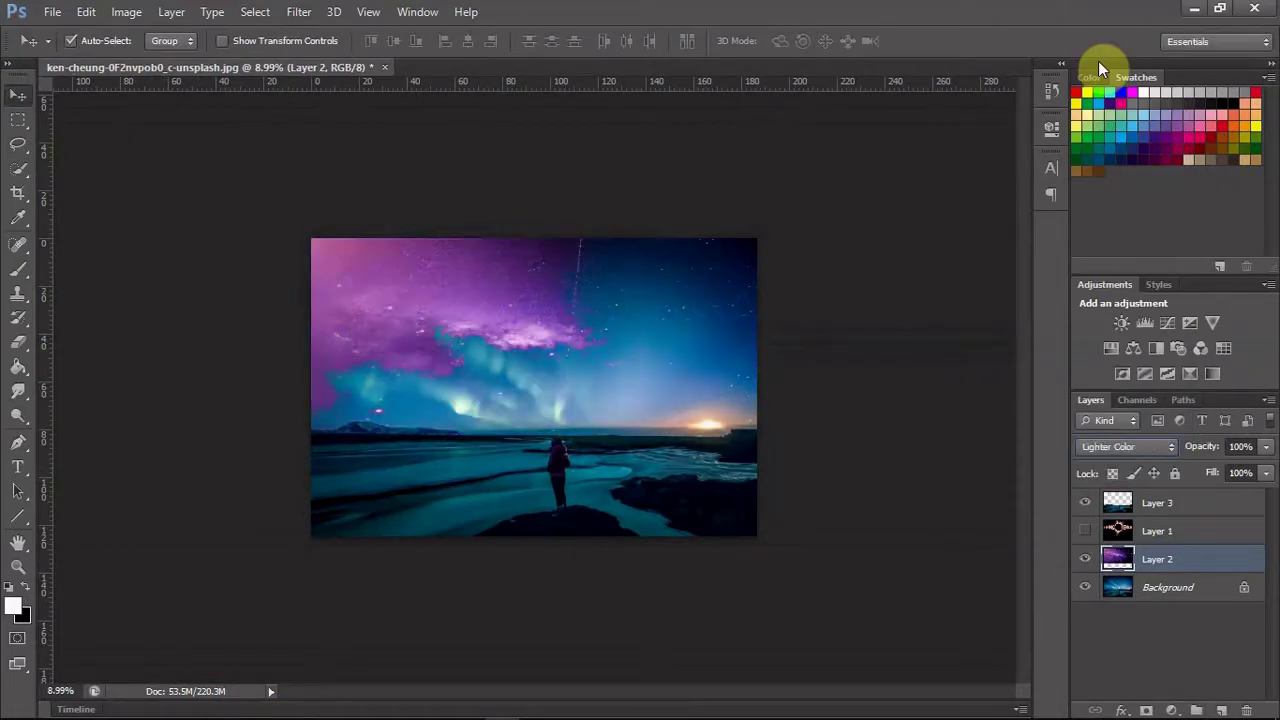
pyautogui.hotkey('shift', '-')
pyautogui.hotkey('shift', '-')
pyautogui.hotkey('shift', '-')
# Show the eclipse layer, set the sky to Linear Dodge (Add), and cycle the eclipse's blend mode.
pyautogui.click(1085, 531)
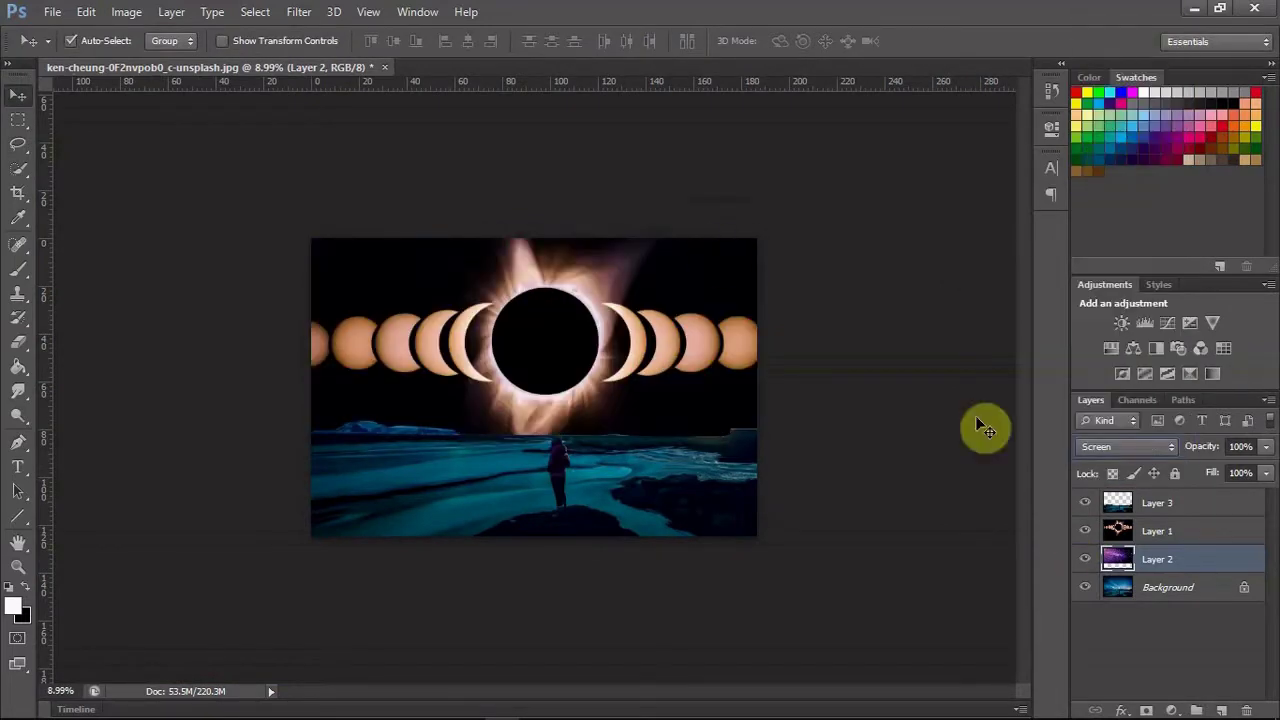
pyautogui.click(1127, 446)
pyautogui.click(1130, 190)
pyautogui.hotkey('alt', ']')
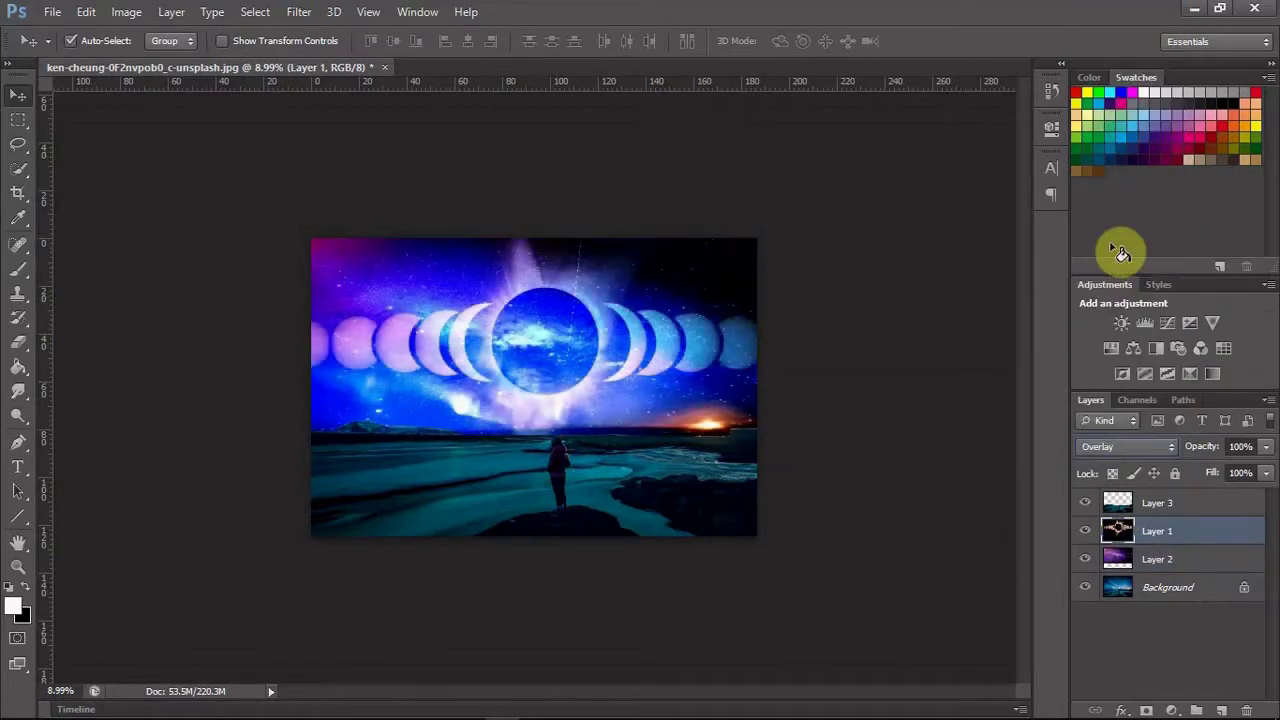
pyautogui.hotkey('shift', '-')
pyautogui.hotkey('shift', '-')
pyautogui.hotkey('shift', '-')
pyautogui.hotkey('shift', '-')
pyautogui.hotkey('shift', '-')
pyautogui.hotkey('shift', '-')
pyautogui.hotkey('shift', '-')
pyautogui.hotkey('shift', '+')
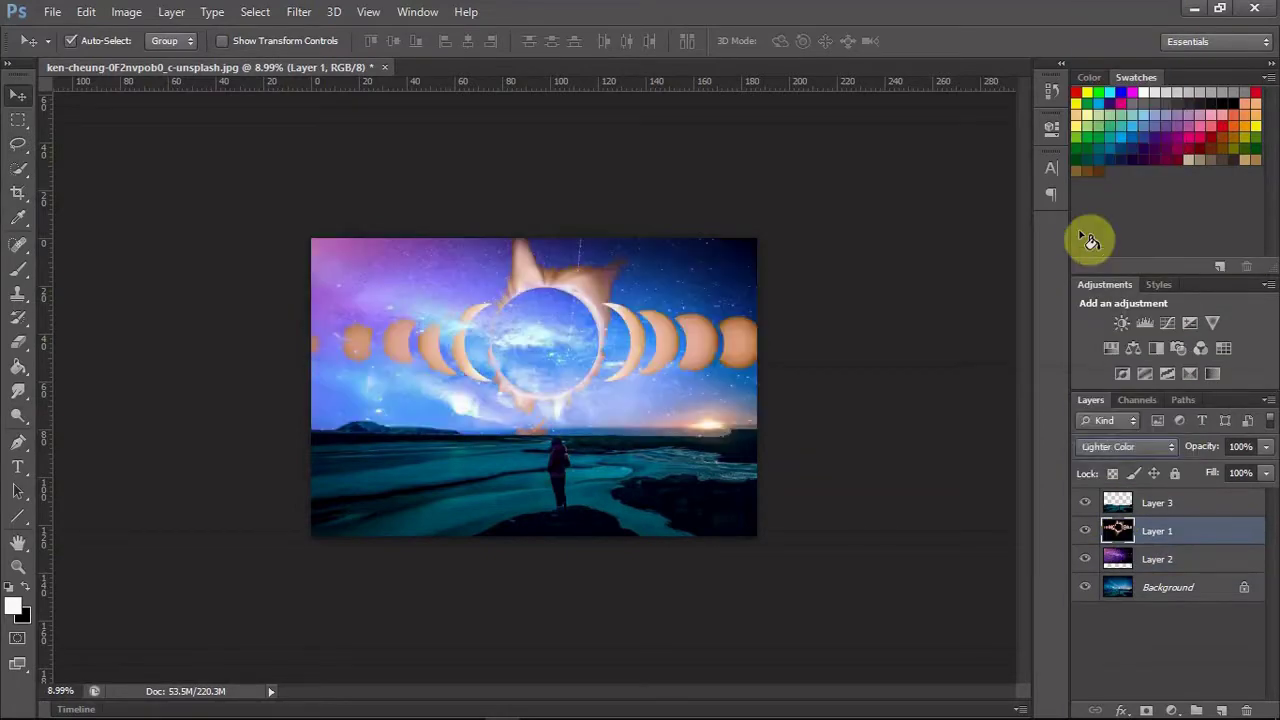
# Set the purple sky to Overlay, hide the eclipse layer, and pick a brighter sky blend.
pyautogui.hotkey('alt', '[')
pyautogui.hotkey('shift', '+')
pyautogui.hotkey('shift', '+')
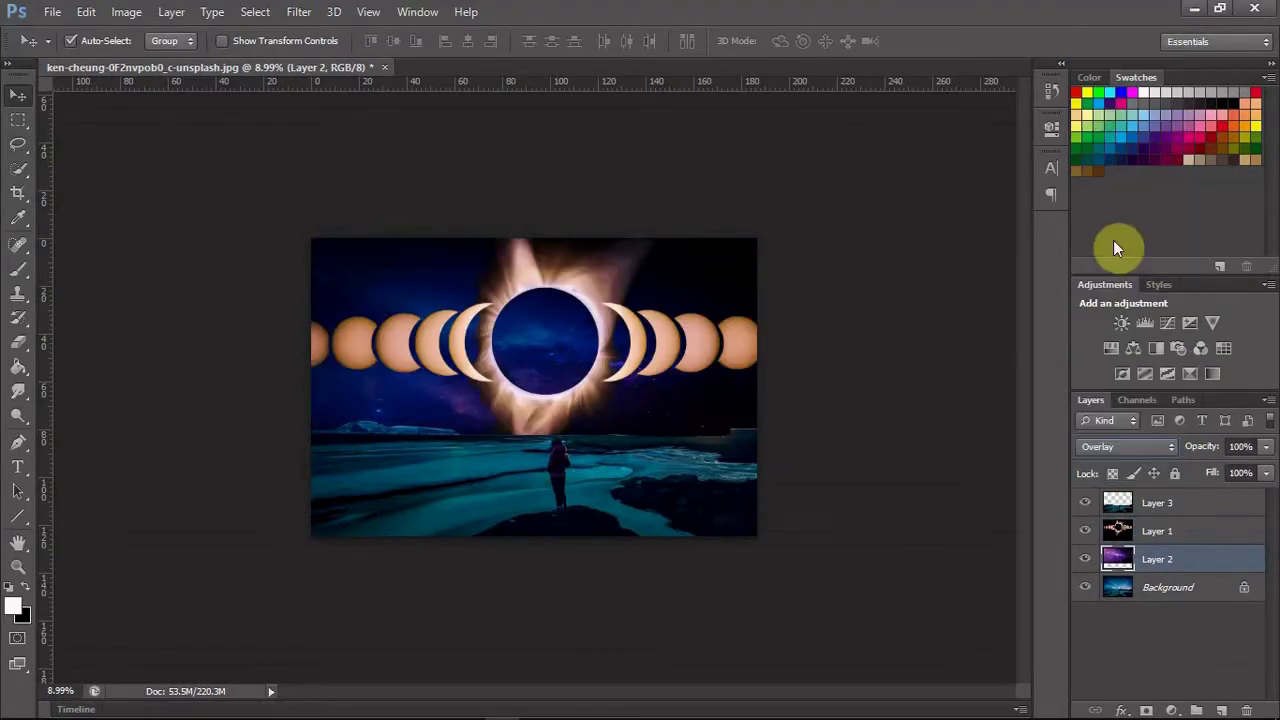
pyautogui.click(1127, 446)
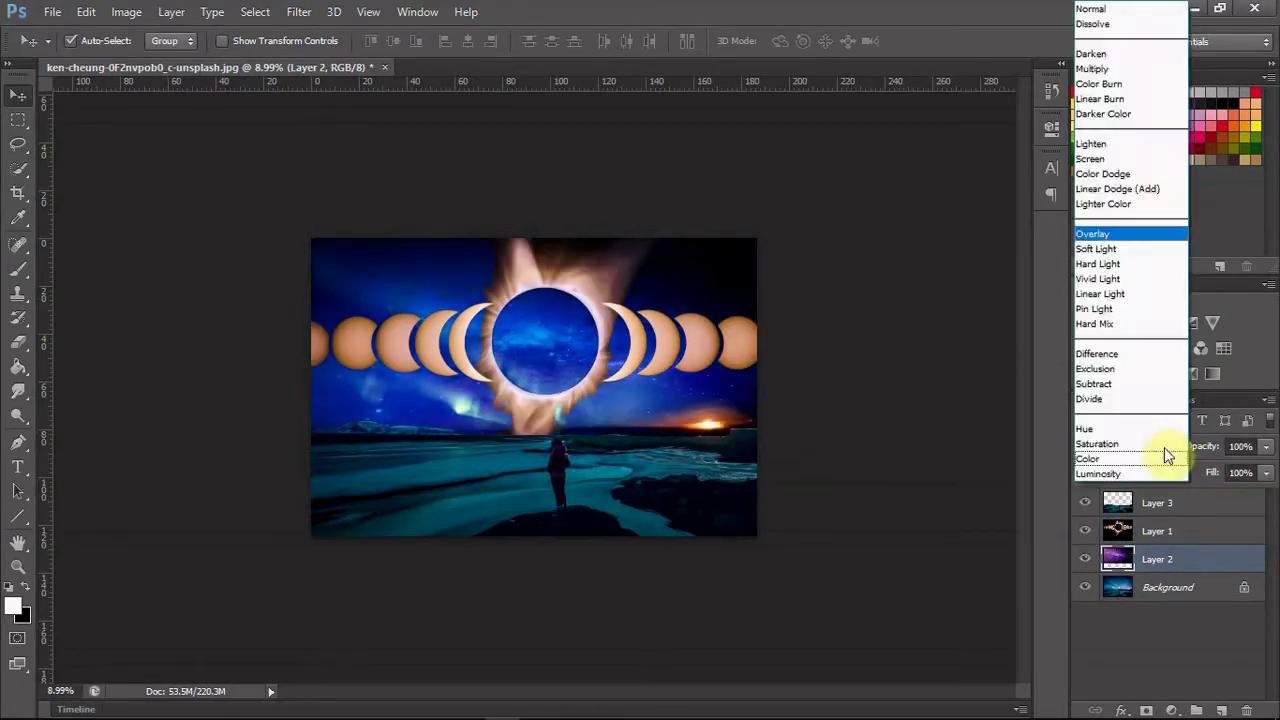
pyautogui.click(1086, 531)
pyautogui.click(1088, 535)
pyautogui.click(1127, 446)
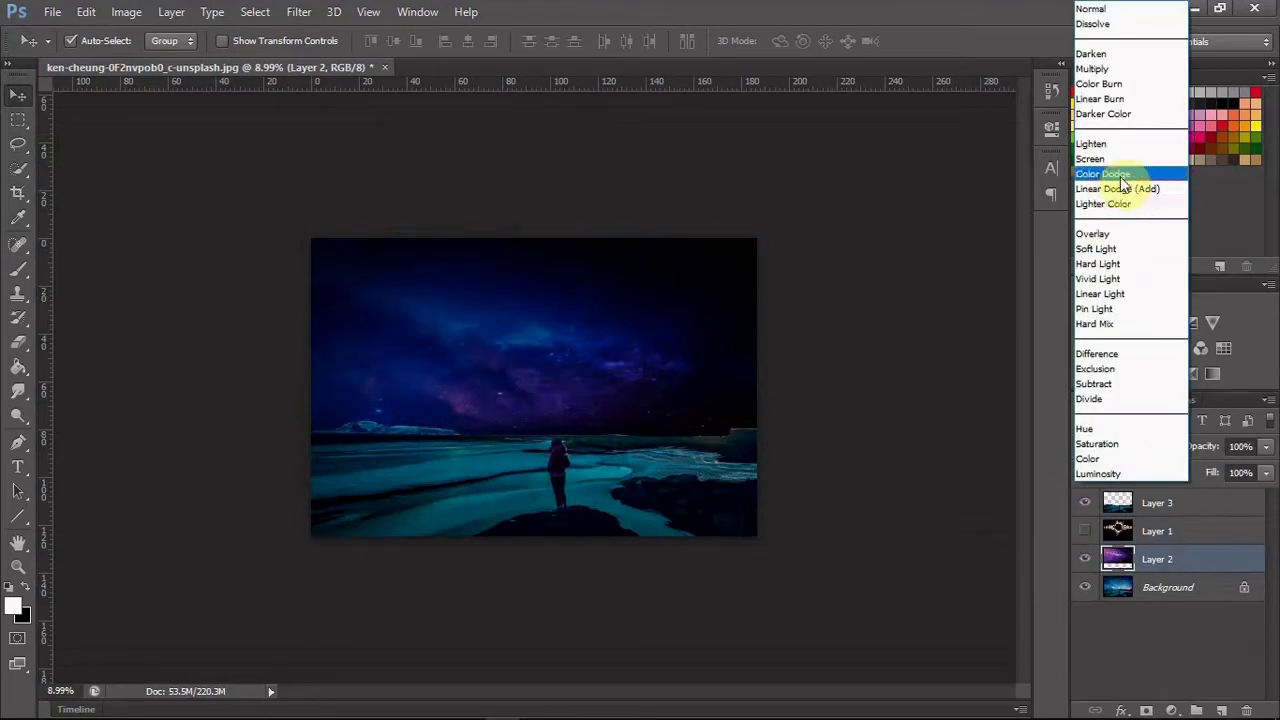
# Select planet-earth-87651 and purple-and-brown-colored-planet-39561 in the Open dialog's Creative Challenge folder.
pyautogui.click(1100, 180)
pyautogui.click(52, 11)
pyautogui.click(295, 129)
pyautogui.click(702, 400)
pyautogui.keyDown('ctrl'); pyautogui.click(801, 400); pyautogui.keyUp('ctrl')
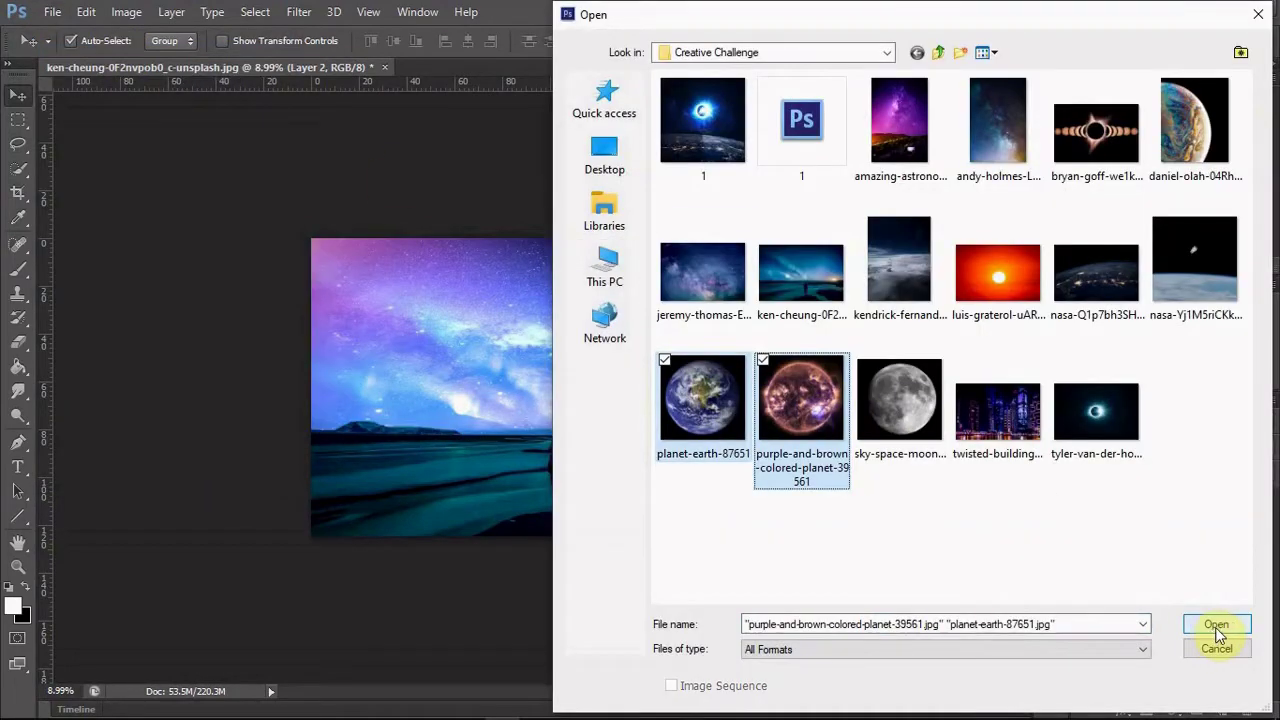
# Bring the Earth image into the aurora composite and blend it in Screen mode.
pyautogui.click(1216, 624)
pyautogui.click(527, 67)
pyautogui.moveTo(471, 286); pyautogui.dragTo(210, 67)
pyautogui.click(1127, 446)
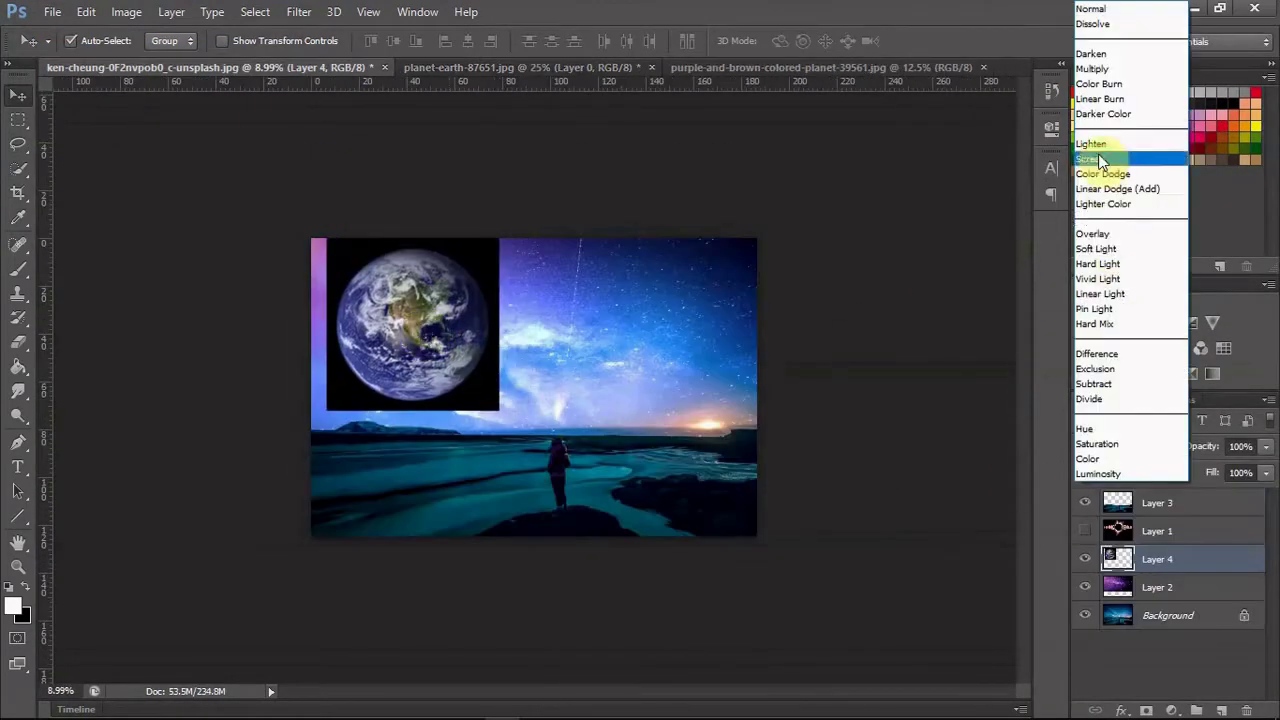
pyautogui.click(1100, 160)
pyautogui.click(653, 67)
# Open the purple-and-brown planet image and add it to the composite in Screen mode.
pyautogui.hotkey('ctrl', 'o')
pyautogui.doubleClick(818, 386)
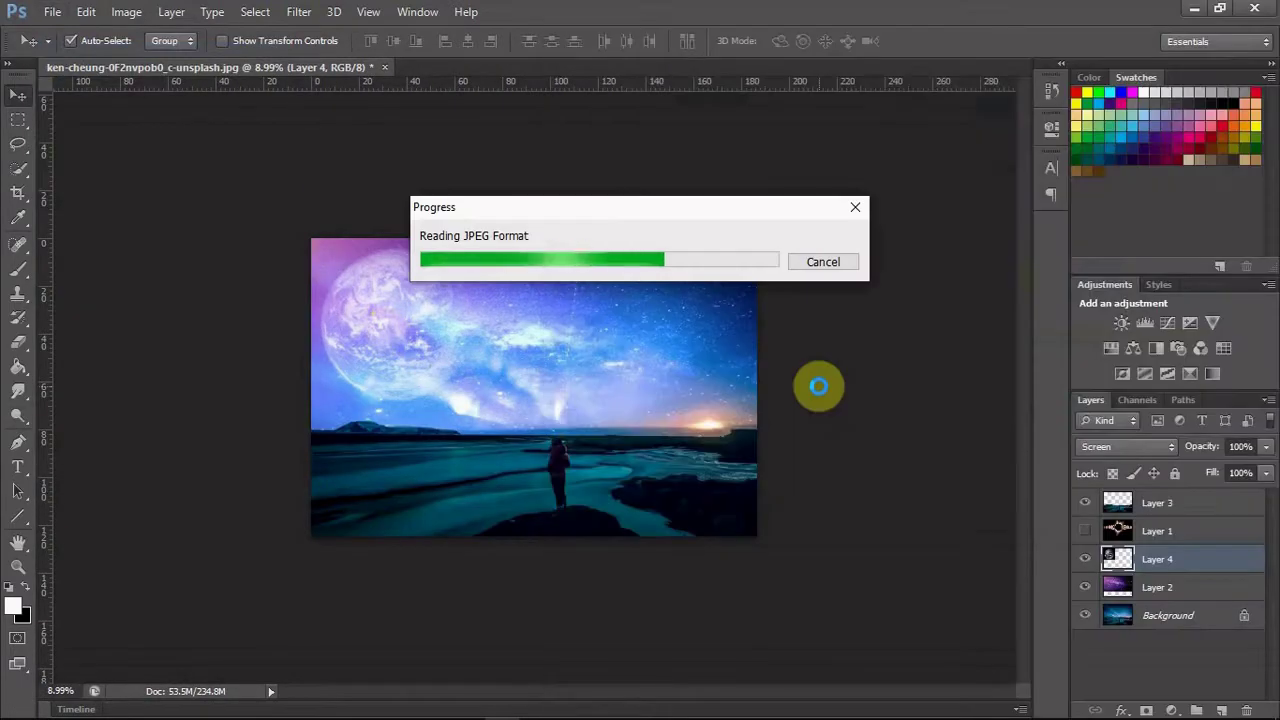
pyautogui.moveTo(500, 286); pyautogui.dragTo(534, 387)
pyautogui.click(1127, 446)
pyautogui.click(1100, 160)
# Shrink the purple planet and move it to the upper left.
pyautogui.hotkey('ctrl', 't')
pyautogui.moveTo(449, 137); pyautogui.dragTo(534, 218)
pyautogui.moveTo(628, 312)
pyautogui.mouseDown()
pyautogui.moveTo(641, 366)
pyautogui.moveTo(669, 389)
pyautogui.moveTo(436, 368)
pyautogui.mouseUp()
pyautogui.press('Return')
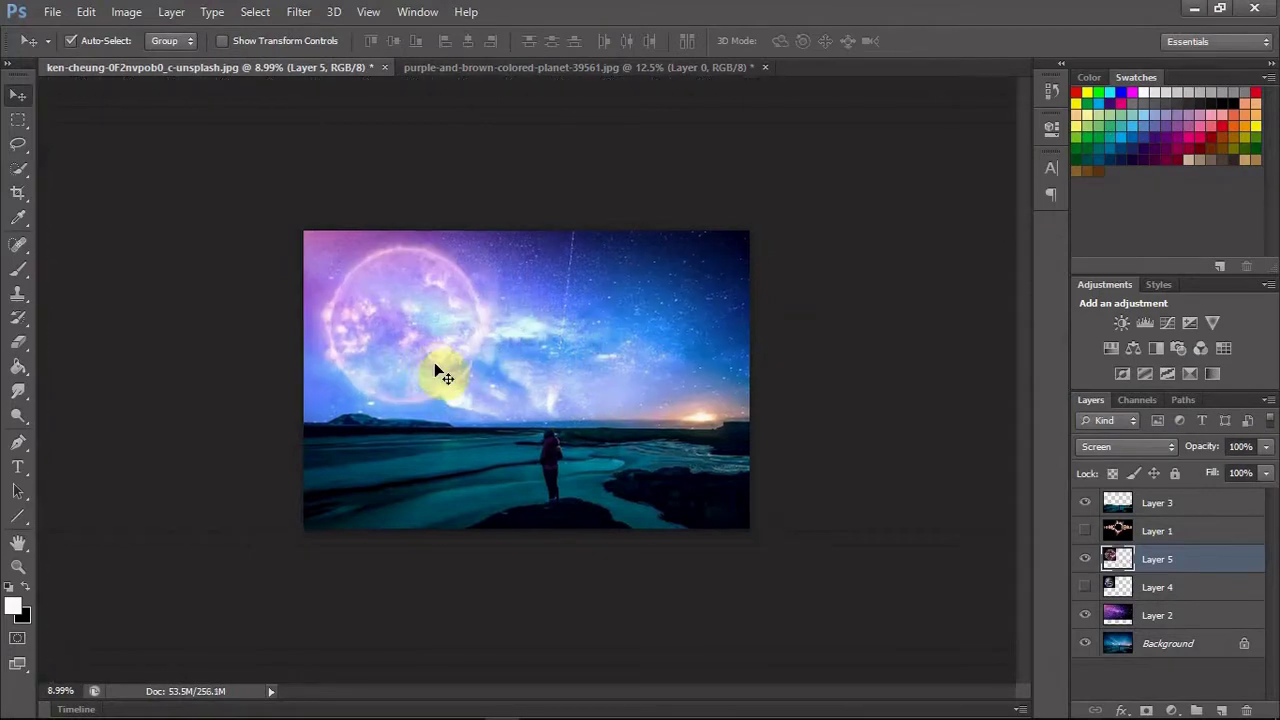
# Duplicate the purple planet and mask the Normal-mode copy to show only the planet, with a black brush ready.
pyautogui.hotkey('ctrl', 'j')
pyautogui.click(1127, 446)
pyautogui.click(1100, 14)
pyautogui.click(20, 170)
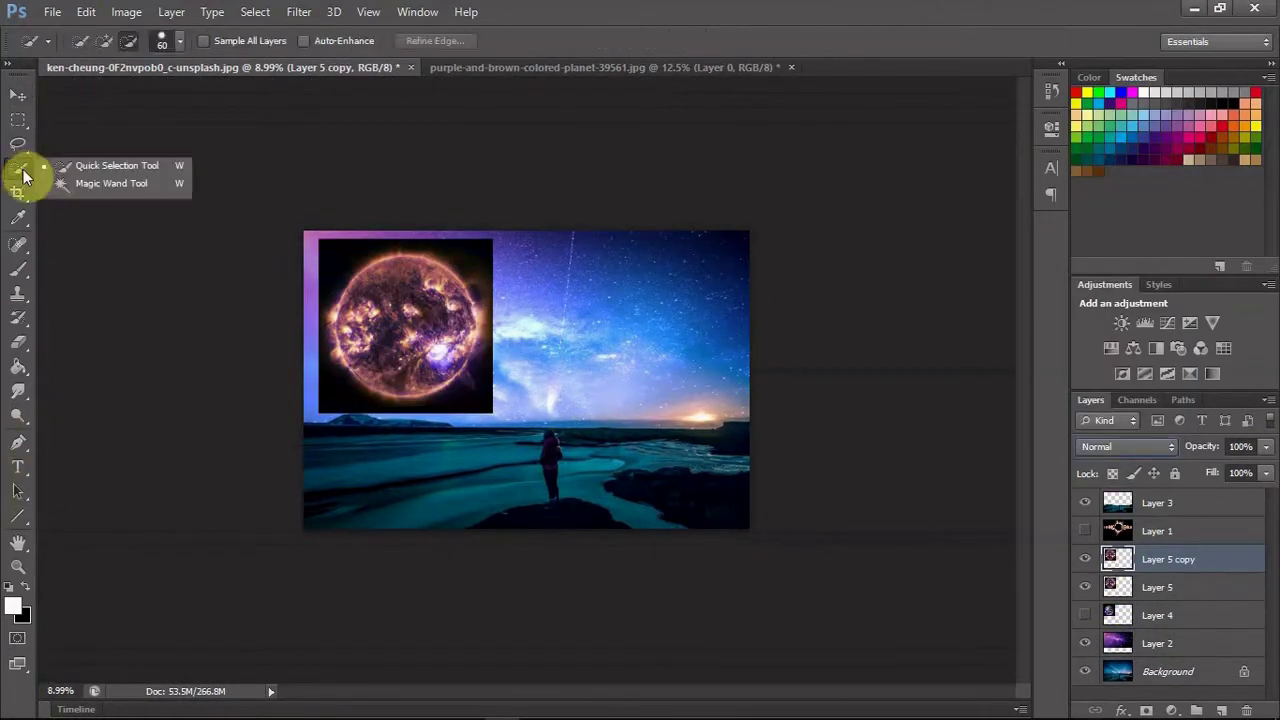
pyautogui.click(111, 183)
pyautogui.click(470, 250)
pyautogui.click(1085, 587)
pyautogui.click(1172, 710)
pyautogui.press('b')
pyautogui.press('x')
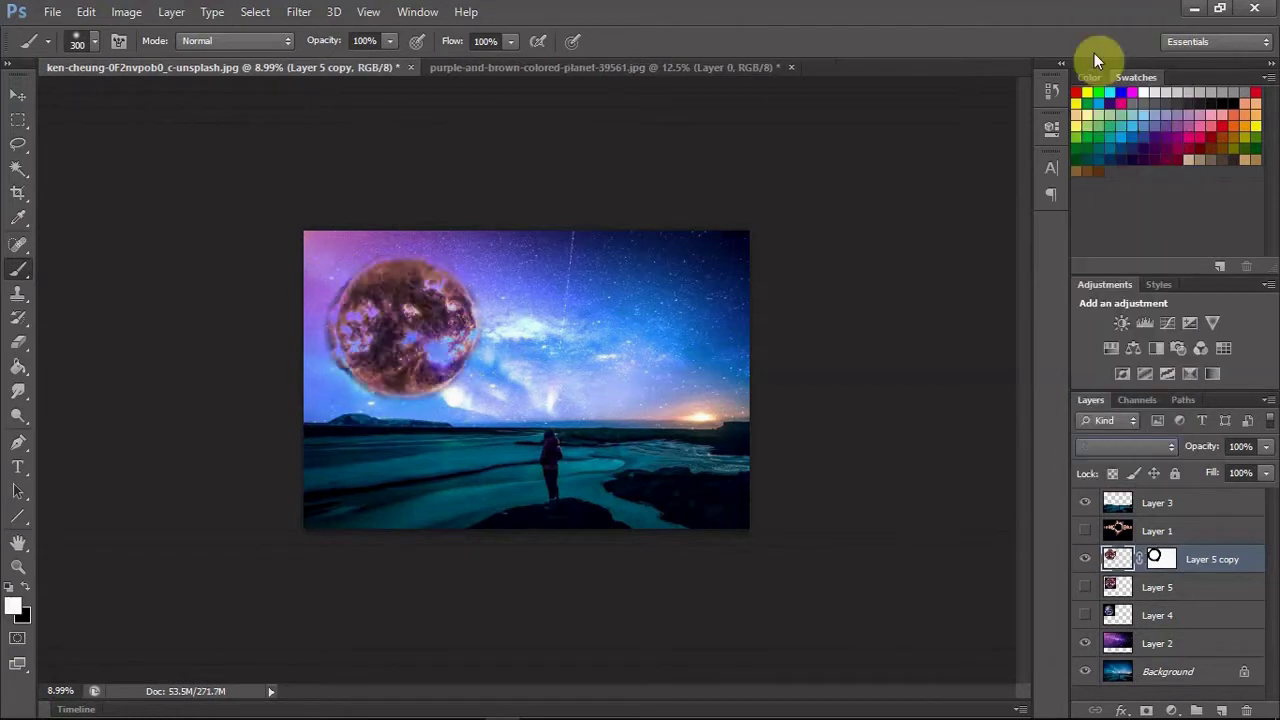
# Show the original glowing planet in Screen mode, moved right, shrunk and tilted.
pyautogui.press('Down')
pyautogui.press('Down')
pyautogui.press('Up')
pyautogui.hotkey('alt', '[')
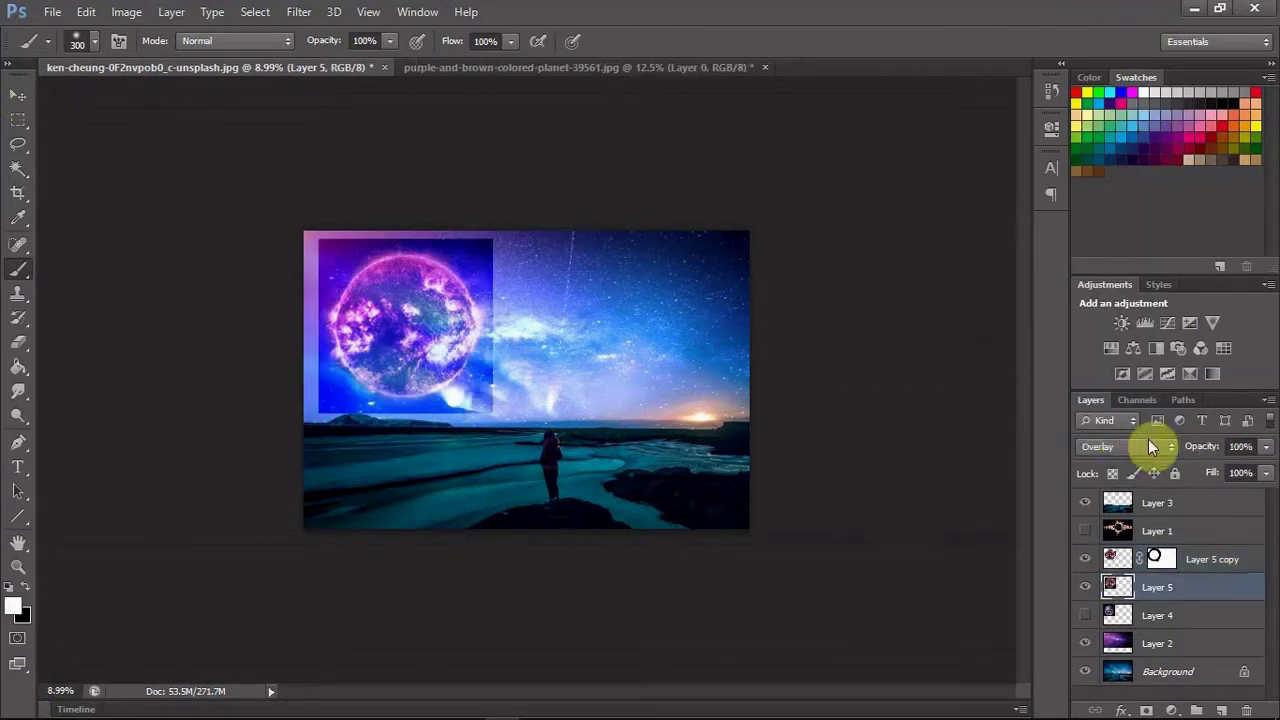
pyautogui.press('v')
pyautogui.moveTo(478, 282); pyautogui.dragTo(616, 271)
pyautogui.hotkey('ctrl', 't')
pyautogui.moveTo(540, 290)
pyautogui.mouseDown()
pyautogui.moveTo(503, 332)
pyautogui.moveTo(720, 272)
pyautogui.moveTo(672, 223)
pyautogui.moveTo(718, 243)
pyautogui.mouseUp()
pyautogui.press('Return')
# Commit the tiny-planet transforms and move the Layer 5 planet slightly down.
pyautogui.hotkey('ctrl', 't')
pyautogui.press('Return')
pyautogui.hotkey('ctrl', 't')
pyautogui.press('Return')
pyautogui.click(1128, 614)
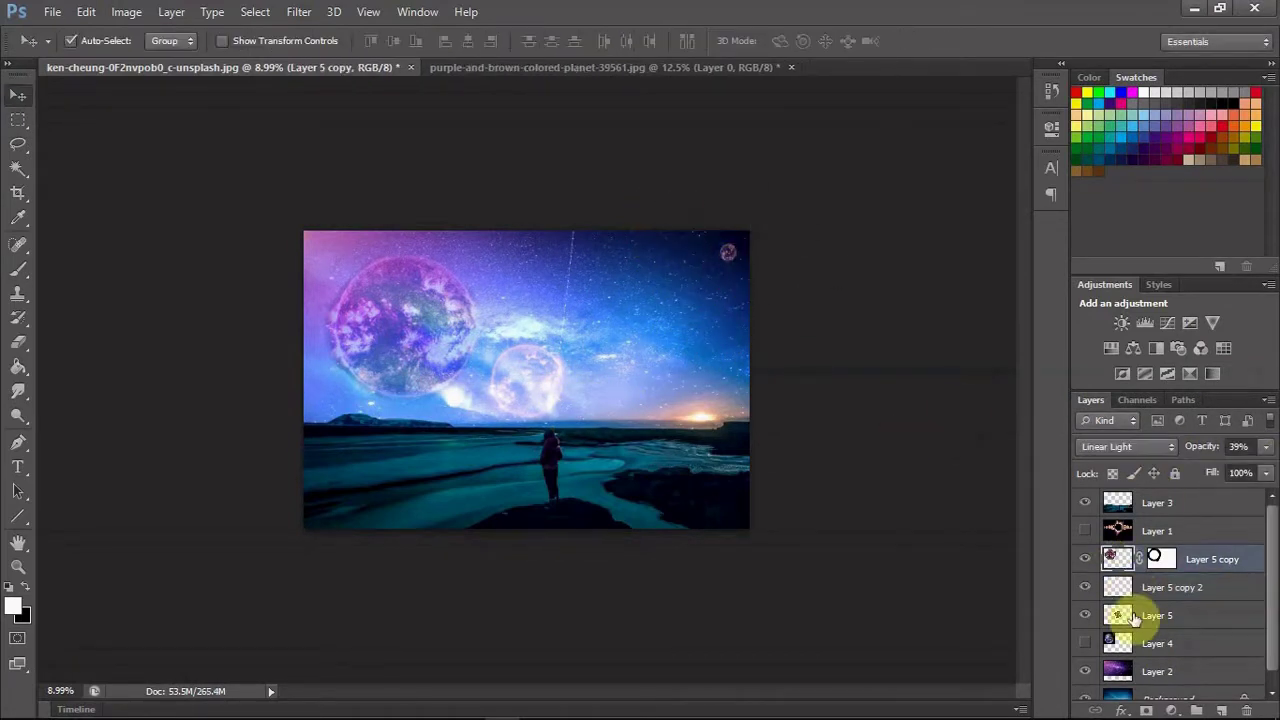
pyautogui.moveTo(522, 372); pyautogui.dragTo(522, 387)
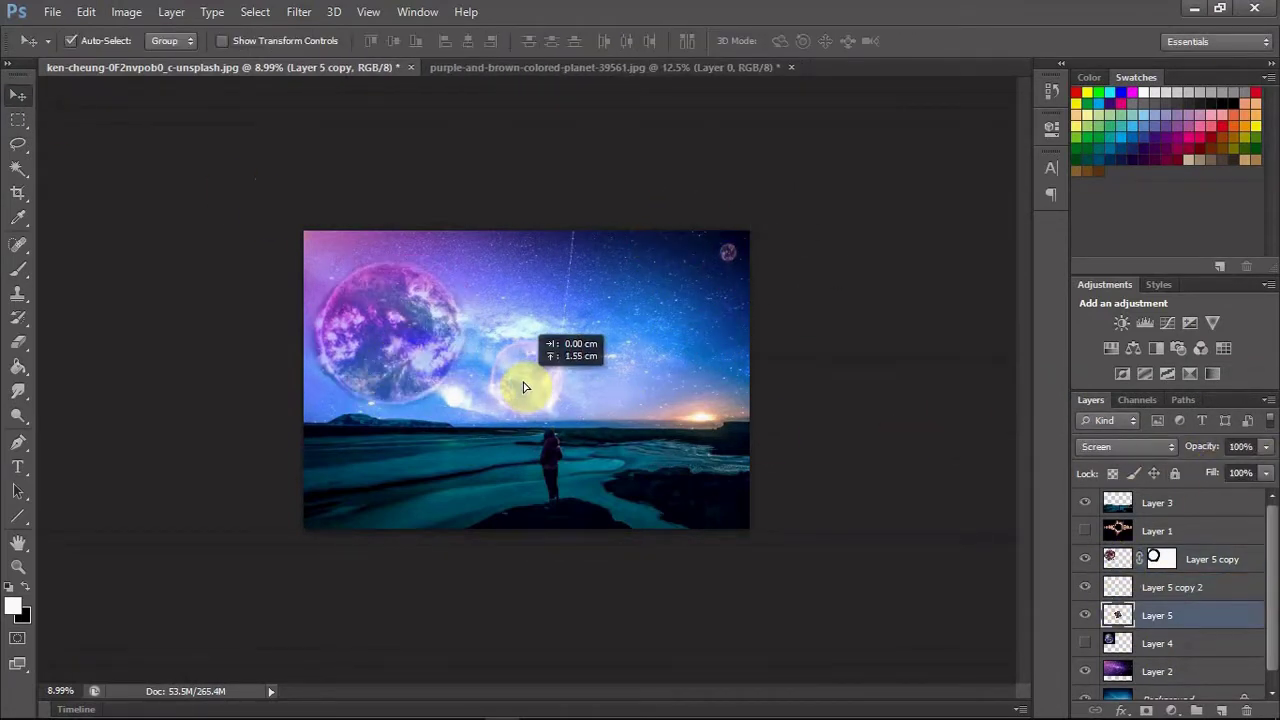
# Move the Layer 5 copy planet right above the horizon and shrink the large swirled planet in the upper left.
pyautogui.click(1113, 535)
pyautogui.moveTo(563, 337); pyautogui.dragTo(706, 380)
pyautogui.hotkey('ctrl', 't')
pyautogui.moveTo(288, 229); pyautogui.dragTo(330, 265)
pyautogui.press('Return')
pyautogui.moveTo(369, 309); pyautogui.dragTo(392, 335)
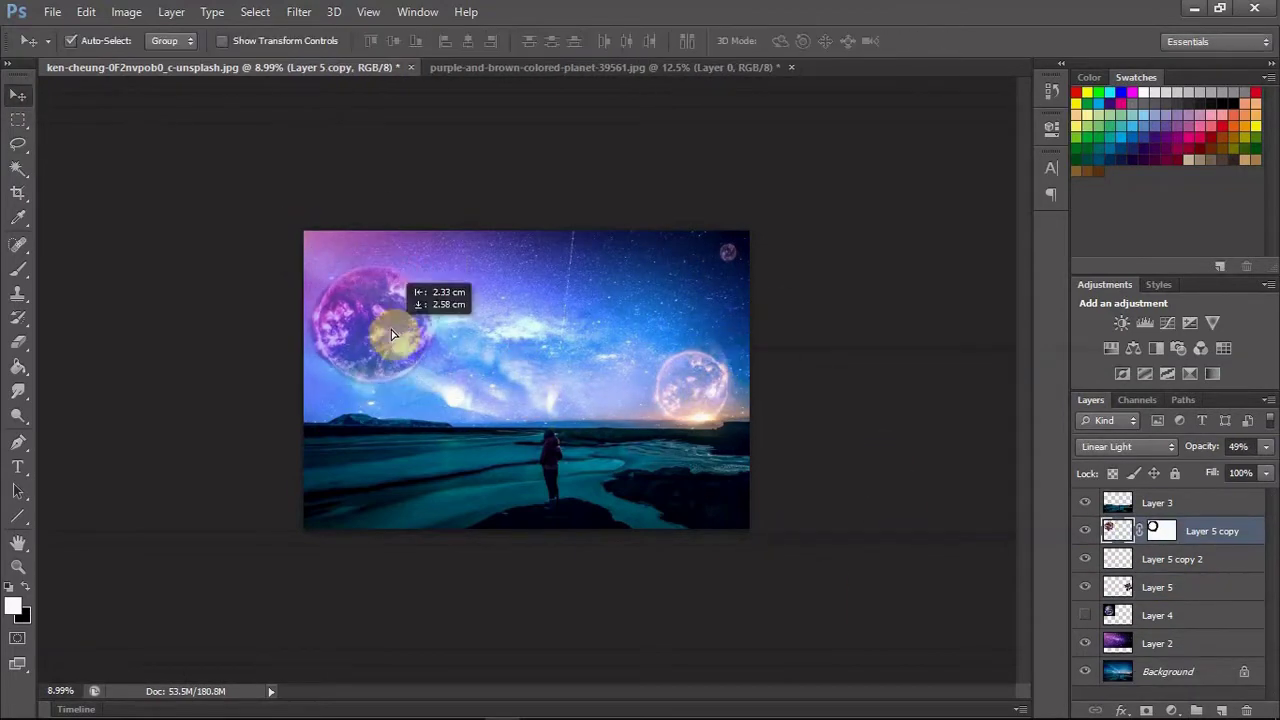
pyautogui.click(538, 706)
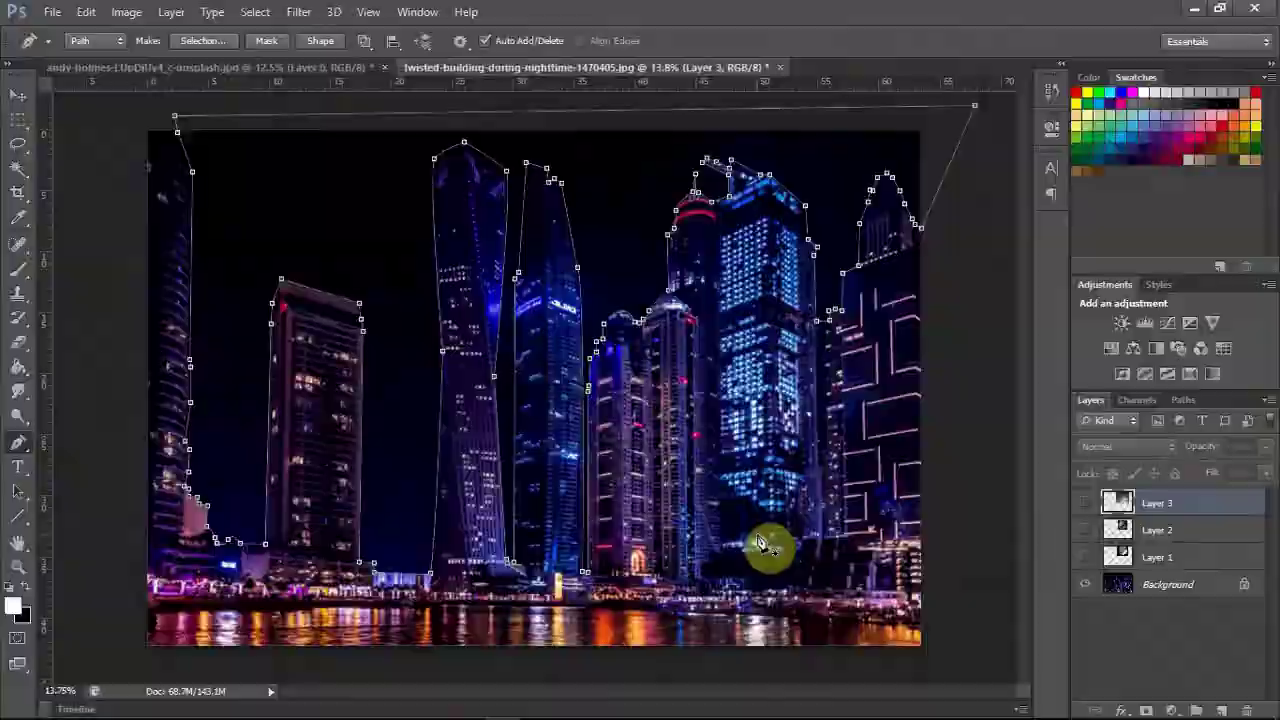
# With the Background layer active, load the skyline path as a selection and invert it.
pyautogui.click(1157, 587)
pyautogui.hotkey('ctrl', 'Return')
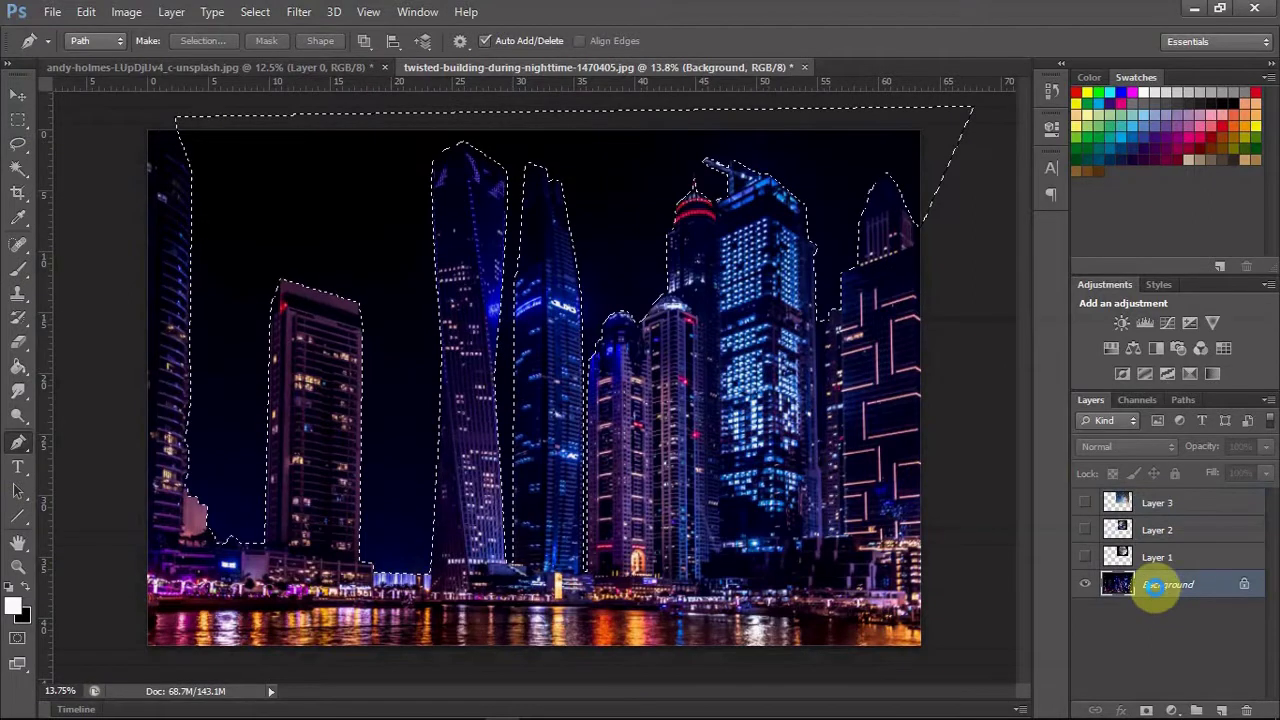
pyautogui.hotkey('ctrl', 'shift', 'i')
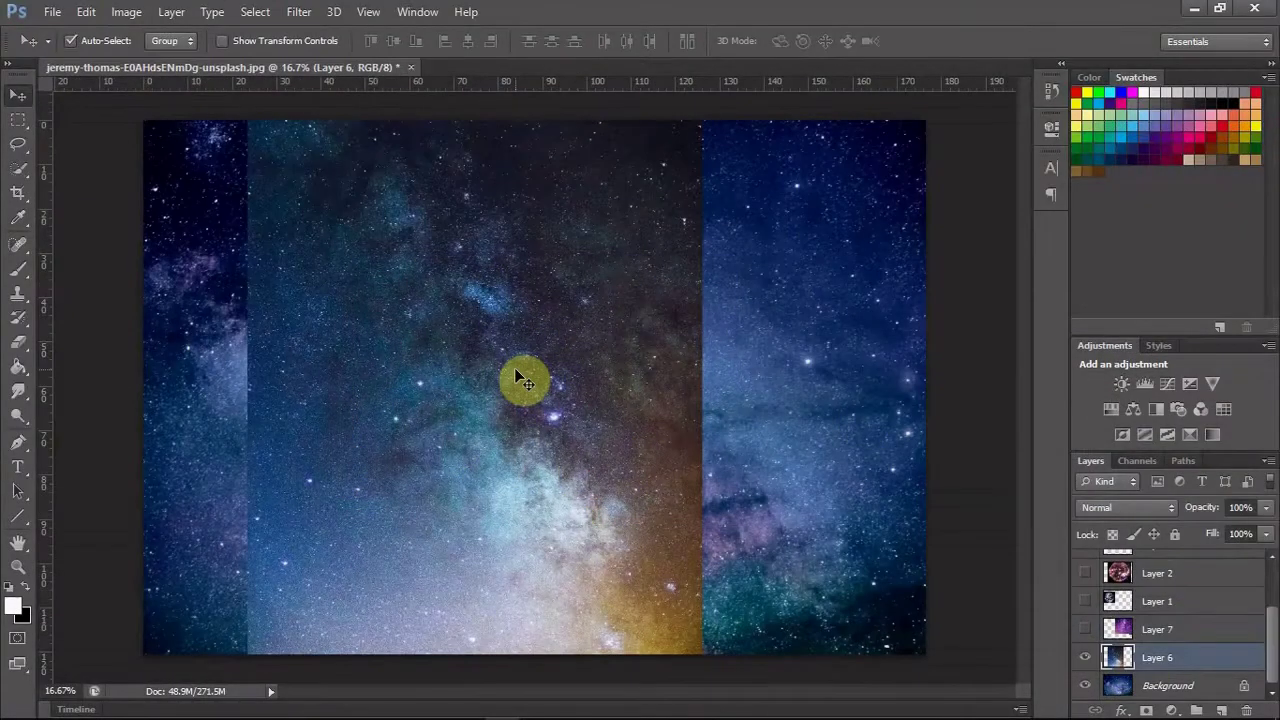
# Rotate the Layer 6 galaxy 90° and stretch it to the canvas edges.
pyautogui.hotkey('ctrl', 't')
pyautogui.scroll(-2, 749, 271)
pyautogui.scroll(-1, 706, 186)
pyautogui.moveTo(706, 186)
pyautogui.mouseDown()
pyautogui.moveTo(769, 423)
pyautogui.moveTo(679, 438)
pyautogui.mouseUp()
pyautogui.moveTo(760, 467)
pyautogui.mouseDown()
pyautogui.moveTo(594, 380)
pyautogui.moveTo(651, 414)
pyautogui.mouseUp()
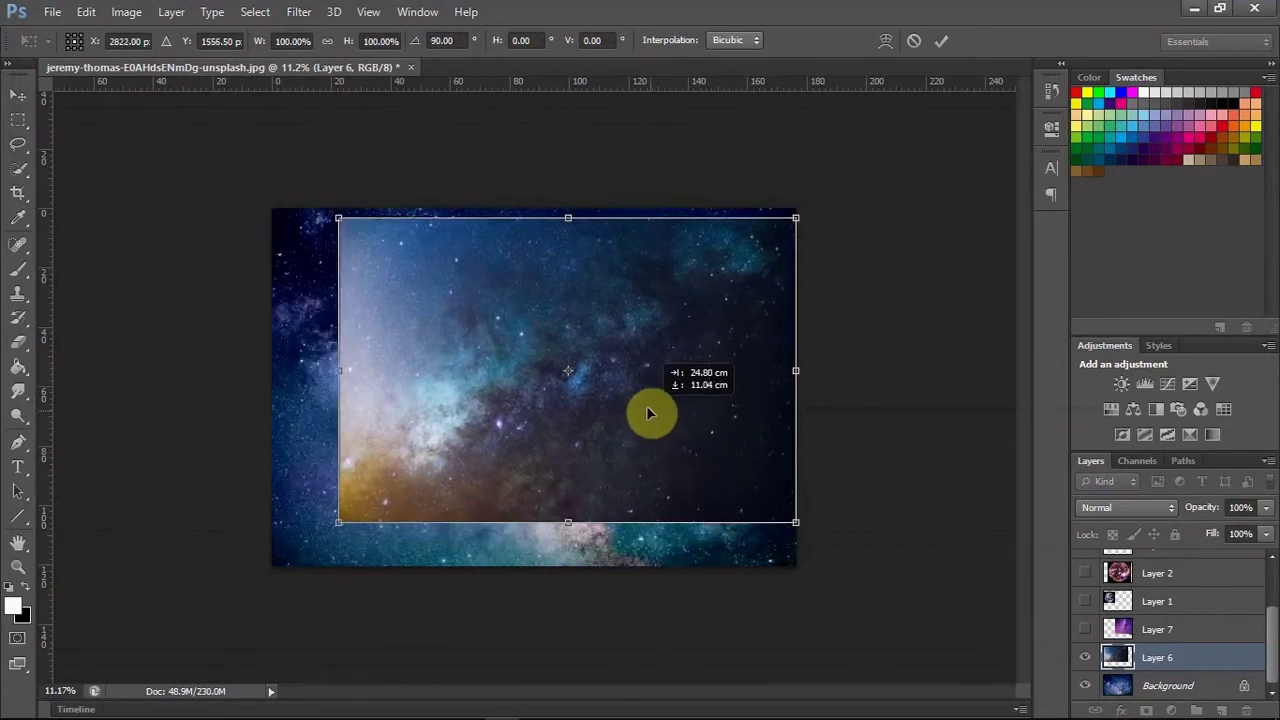
pyautogui.moveTo(343, 357); pyautogui.dragTo(276, 359)
pyautogui.moveTo(533, 513); pyautogui.dragTo(533, 565)
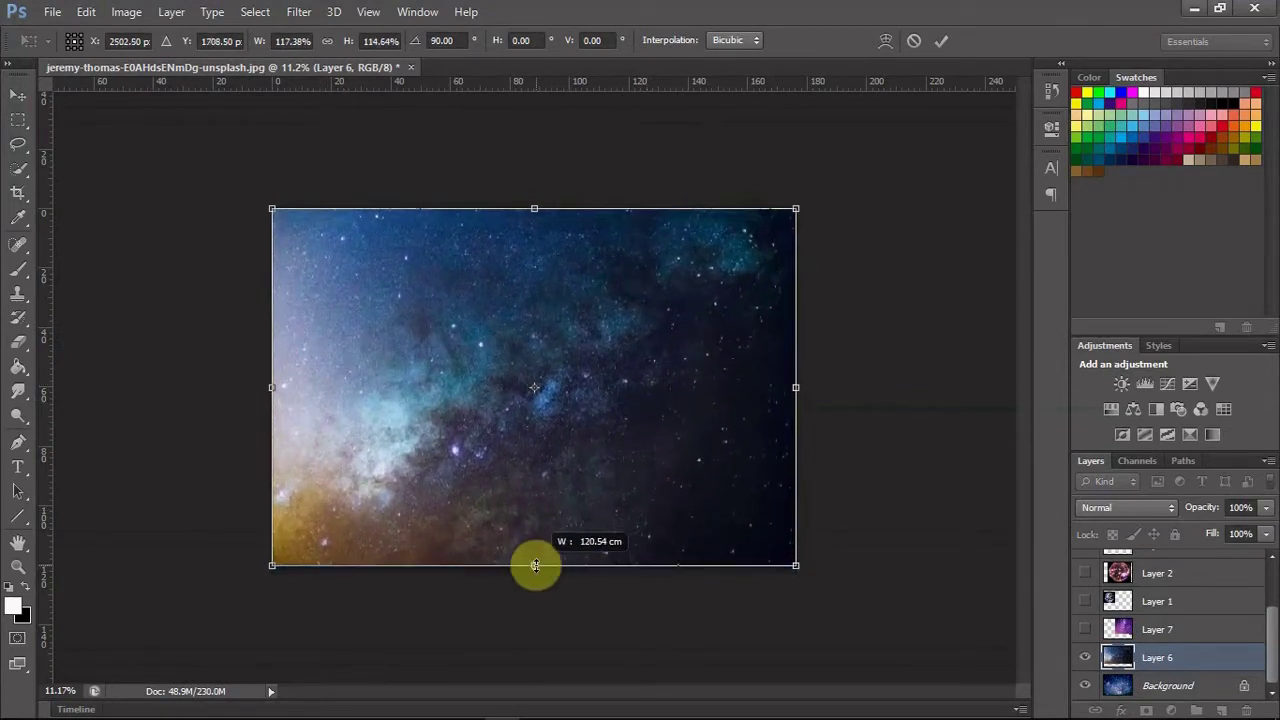
pyautogui.press('Return')
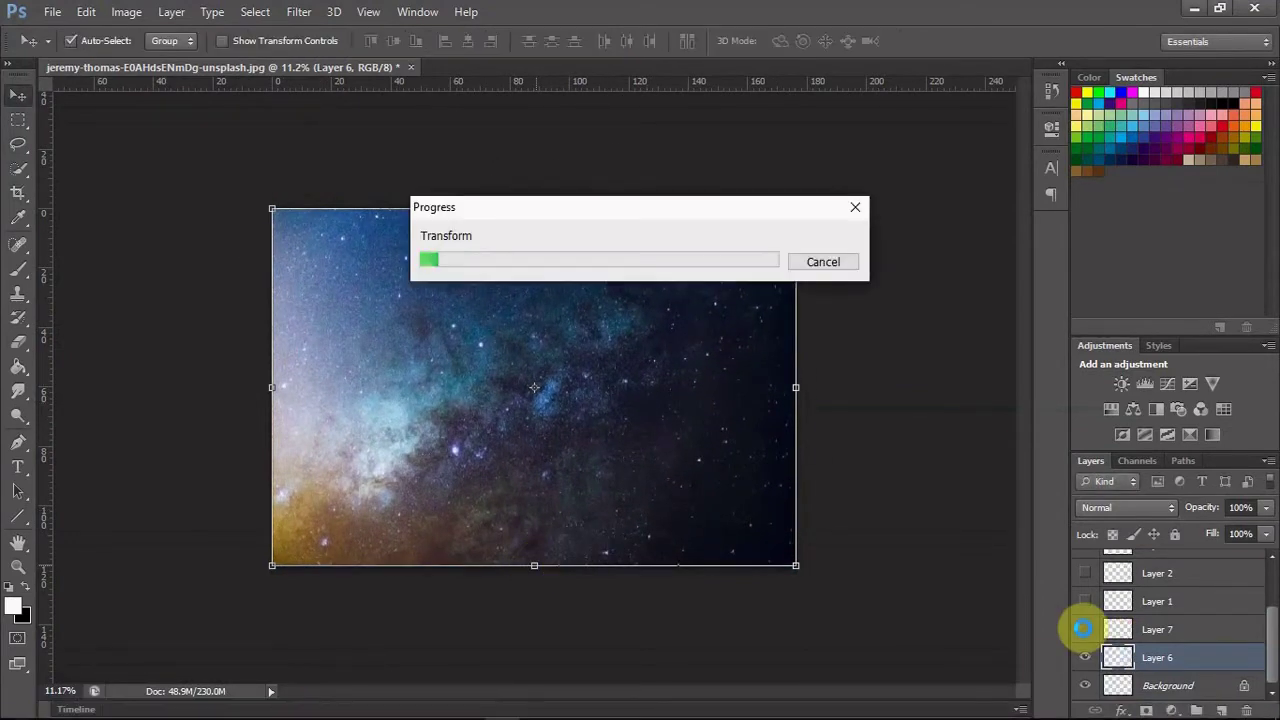
# Rotate the purple galaxy Layer 7 by 90° and stretch it over the canvas.
pyautogui.click(1085, 633)
pyautogui.hotkey('ctrl', 't')
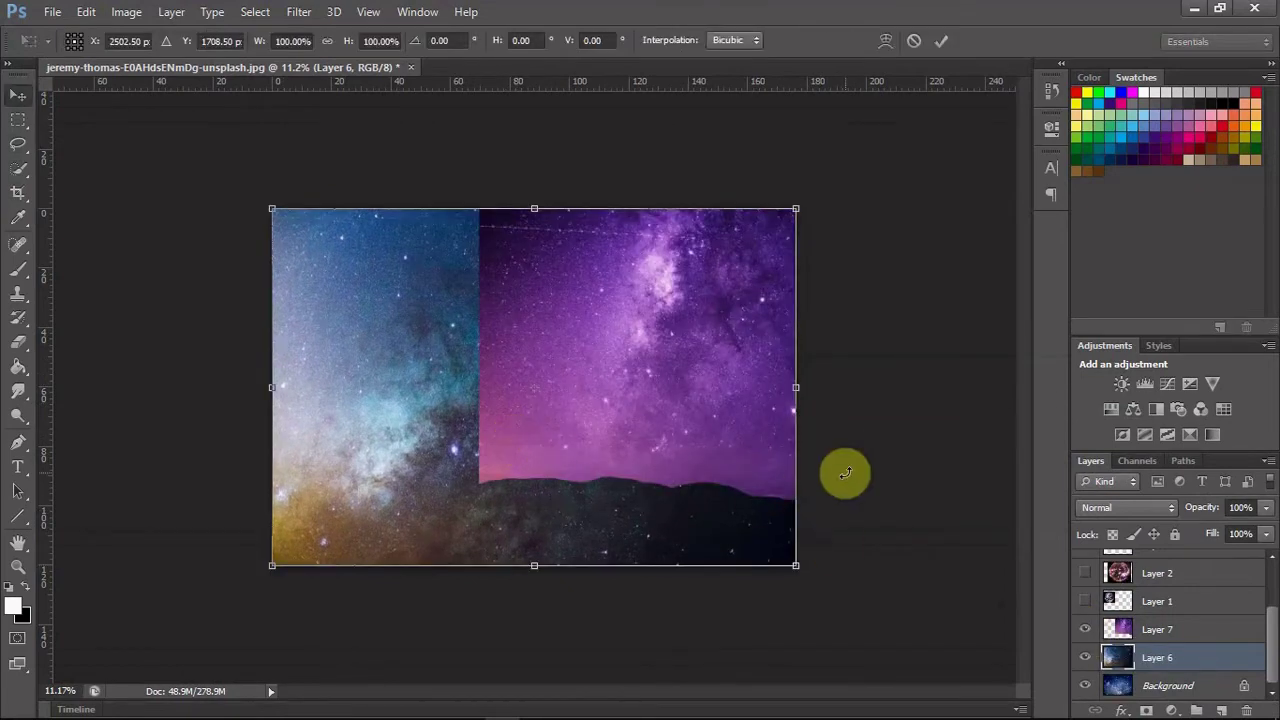
pyautogui.press('Escape')
pyautogui.click(1130, 630)
pyautogui.hotkey('ctrl', 't')
pyautogui.moveTo(928, 540)
pyautogui.mouseDown()
pyautogui.moveTo(694, 586)
pyautogui.moveTo(571, 549)
pyautogui.mouseUp()
pyautogui.moveTo(708, 420); pyautogui.dragTo(480, 480)
pyautogui.moveTo(677, 356); pyautogui.dragTo(796, 357)
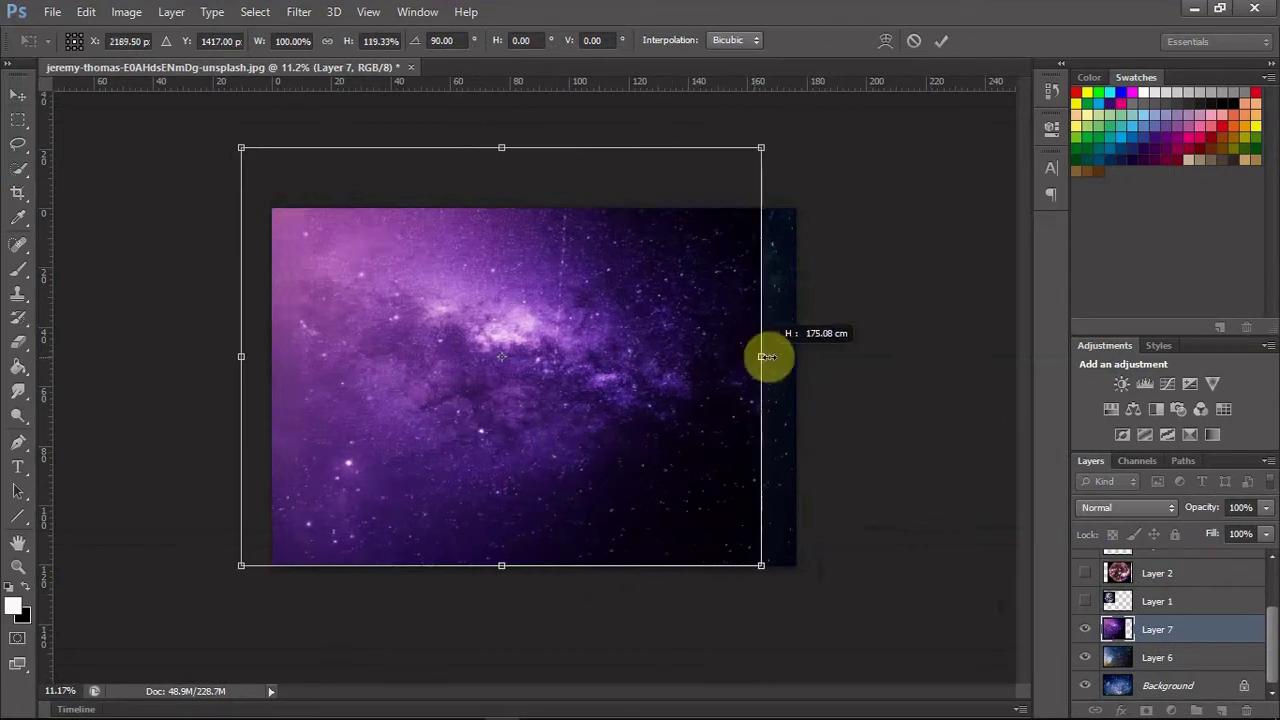
pyautogui.moveTo(519, 147); pyautogui.dragTo(518, 170)
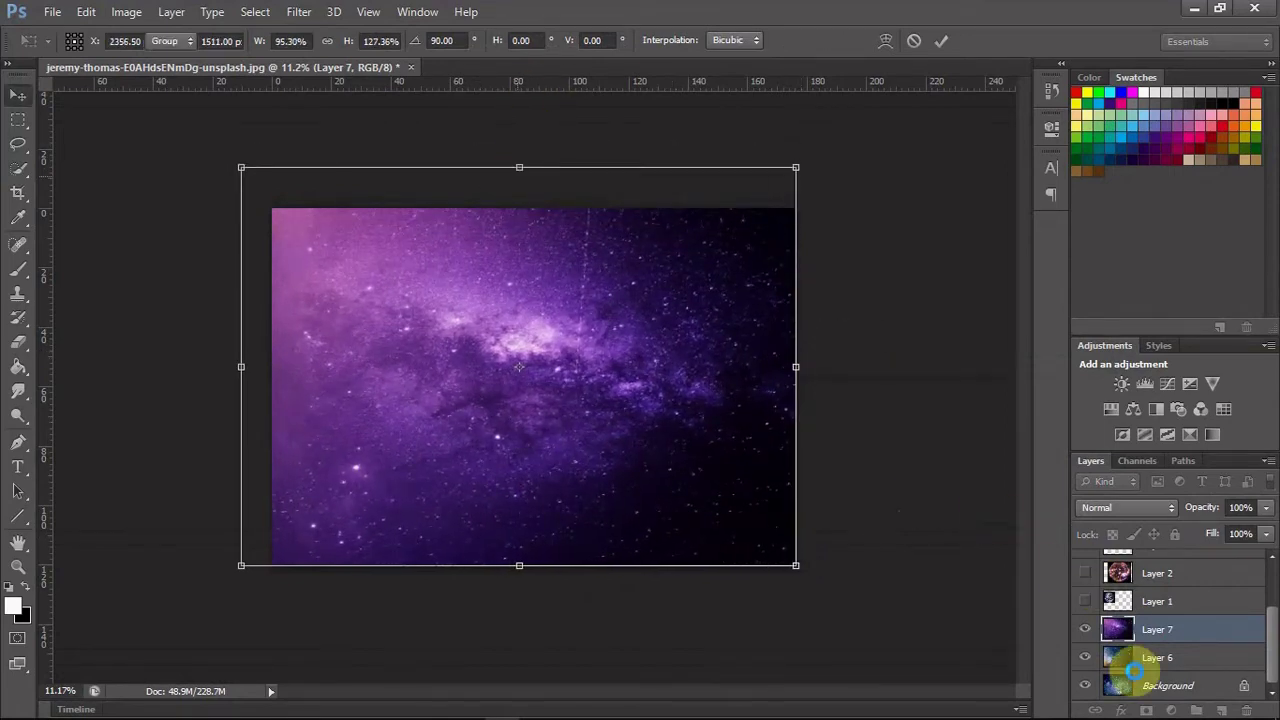
pyautogui.press('Return')
# Hide the purple galaxy layer and select Layer 6 for blending.
pyautogui.click(1157, 657)
pyautogui.click(1085, 629)
pyautogui.click(1127, 507)
# Set Layer 6 to Overlay, show the purple galaxy again and try Screen on it.
pyautogui.click(1104, 245)
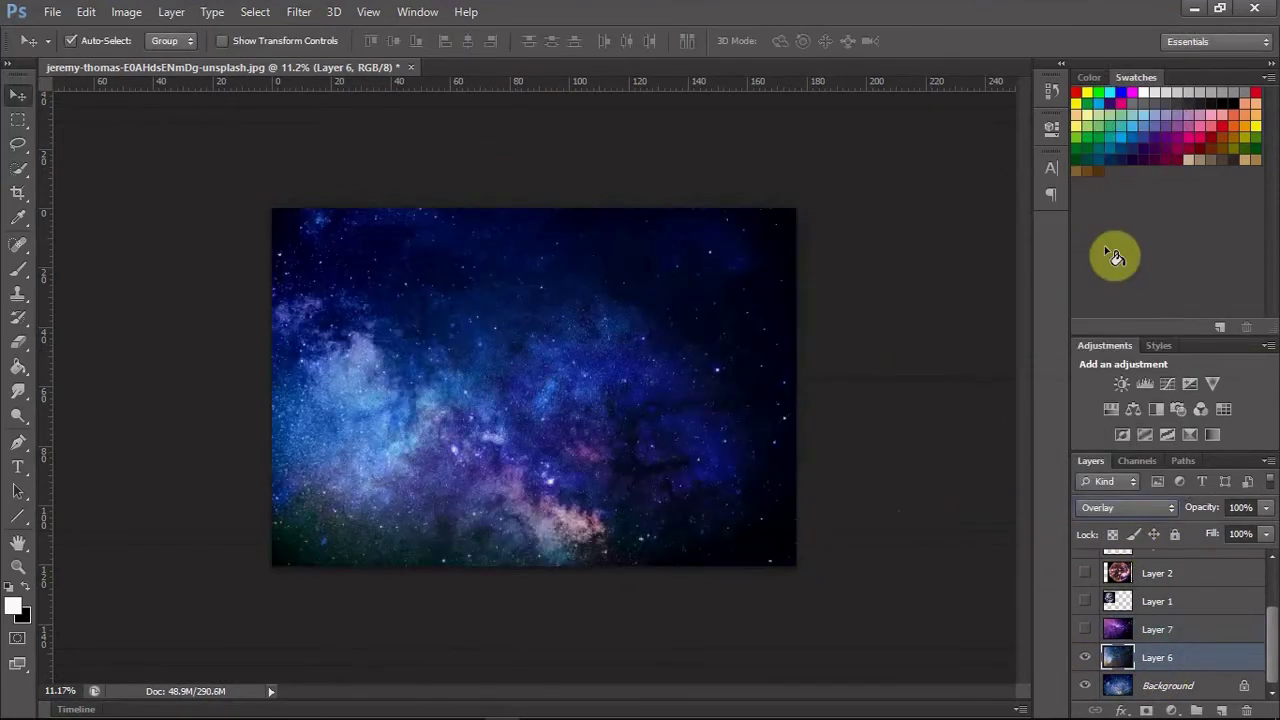
pyautogui.click(1085, 629)
pyautogui.click(1157, 629)
pyautogui.click(1127, 507)
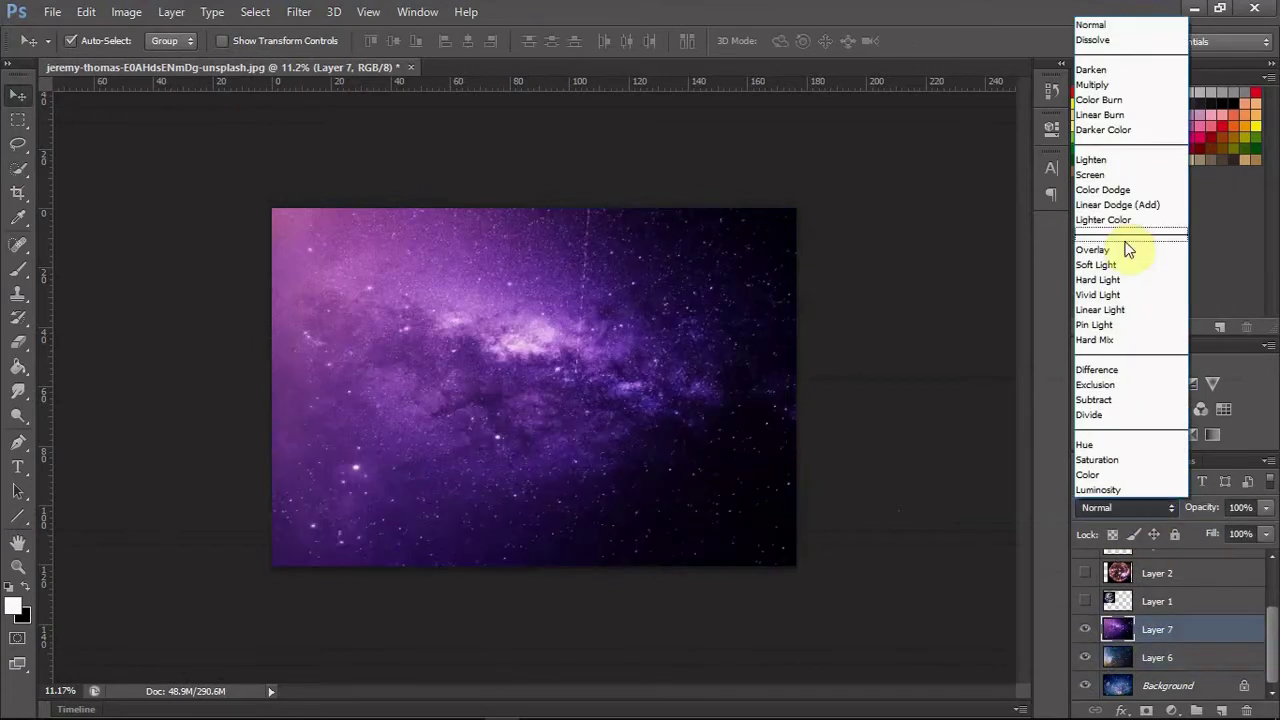
pyautogui.click(1117, 262)
pyautogui.click(1127, 507)
pyautogui.click(1090, 174)
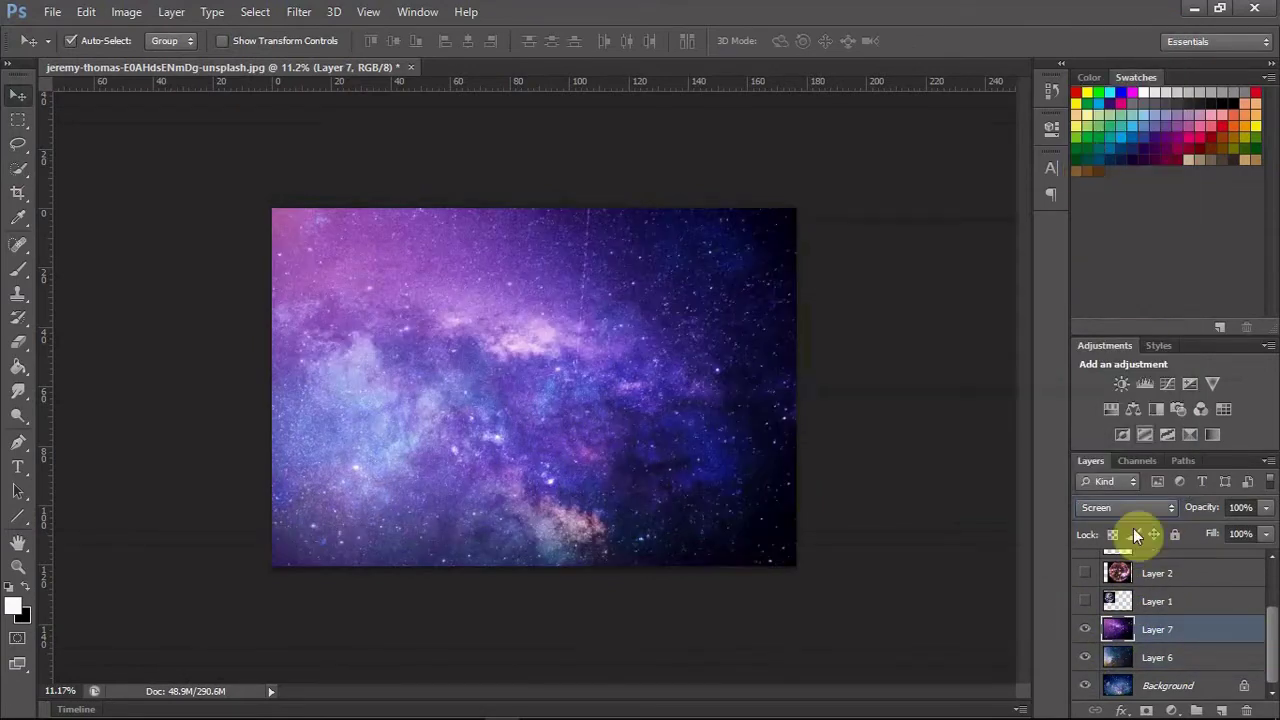
# Step Layer 7 through lightening and contrast blend modes, settling on Soft Light.
pyautogui.click(1140, 507)
pyautogui.click(1114, 474)
pyautogui.press('Up')
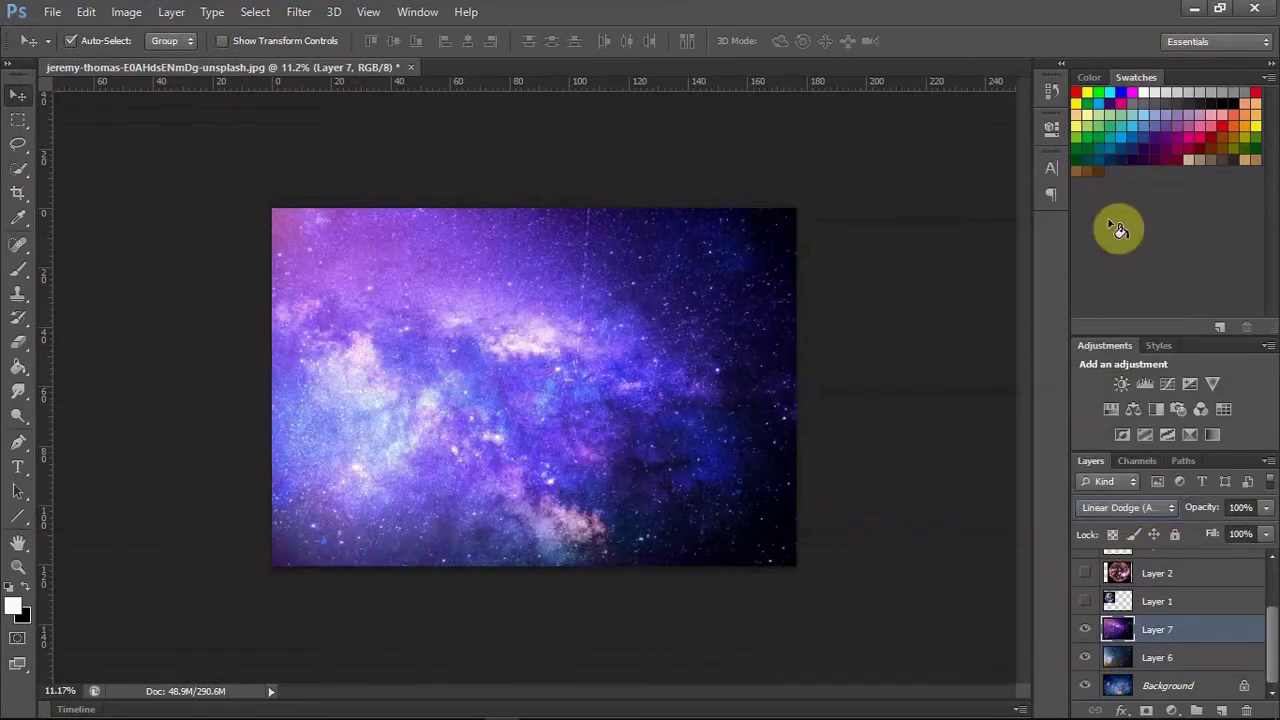
pyautogui.press('Up')
pyautogui.press('Up')
pyautogui.press('Up')
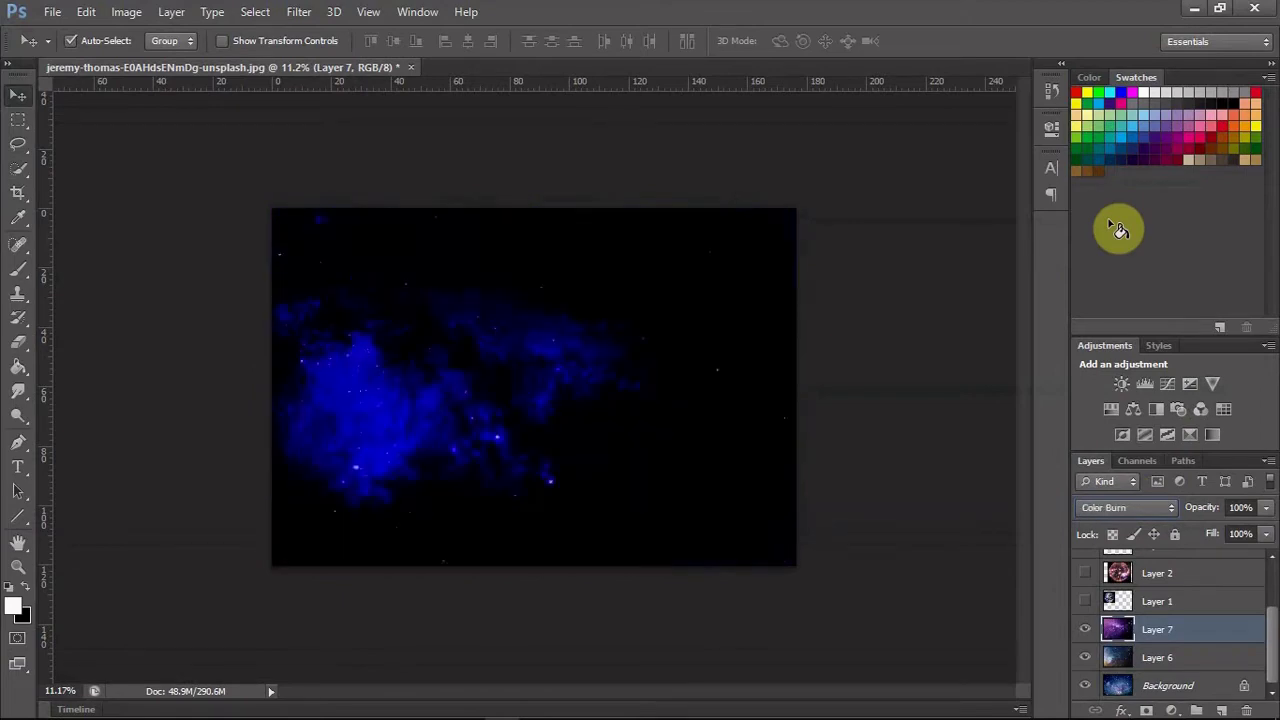
pyautogui.press('Down')
pyautogui.press('Down')
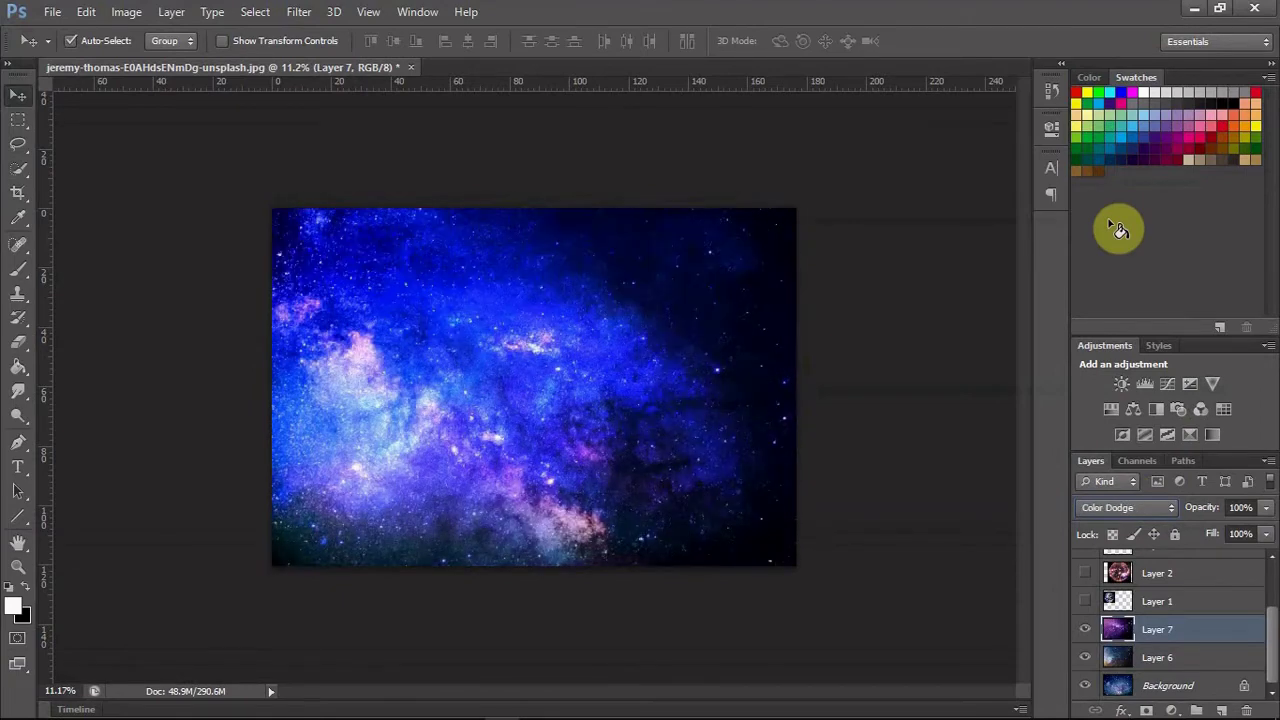
pyautogui.press('Down')
pyautogui.press('Down')
pyautogui.press('Down')
pyautogui.press('Down')
pyautogui.press('Down')
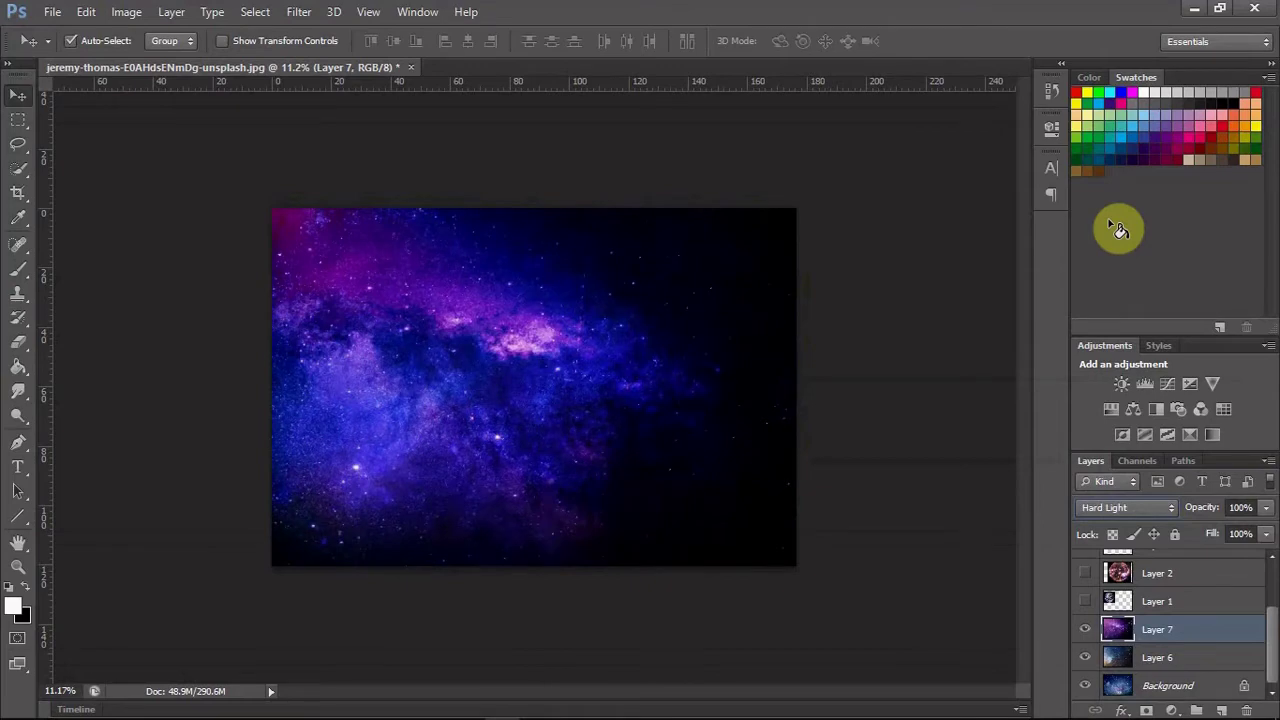
pyautogui.press('Down')
pyautogui.press('Down')
pyautogui.press('Down')
pyautogui.press('Down')
pyautogui.press('Down')
pyautogui.press('Down')
pyautogui.press('Down')
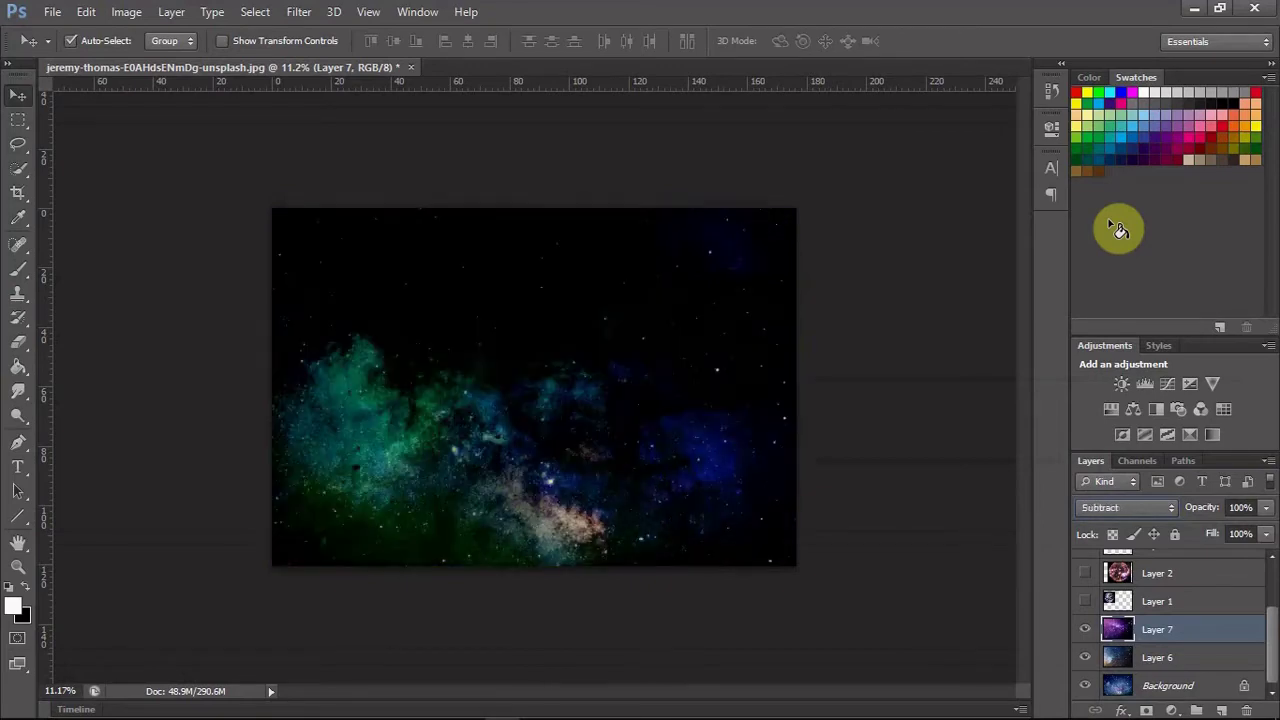
pyautogui.press('Up')
pyautogui.press('Up')
pyautogui.press('Up')
pyautogui.press('Up')
pyautogui.press('Up')
pyautogui.press('Up')
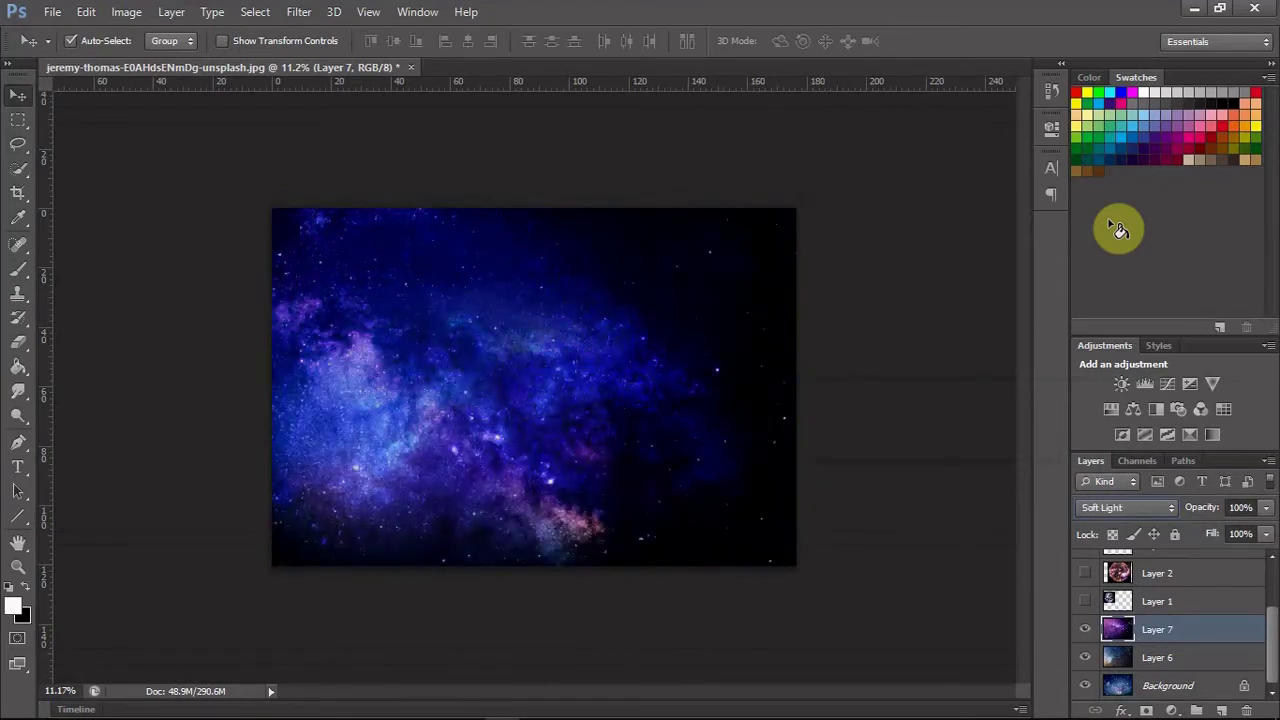
# Show the Earth layer in Screen mode, rotated, shrunk and nudged down.
pyautogui.click(1086, 601)
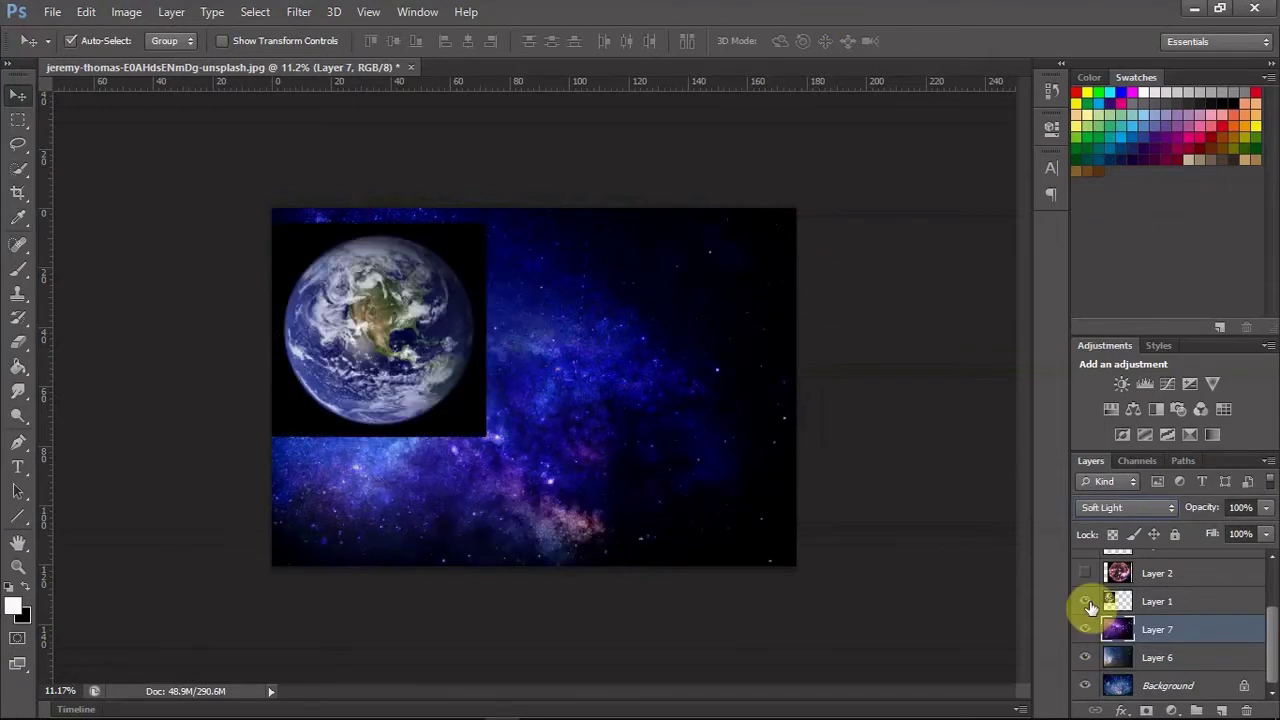
pyautogui.click(1157, 601)
pyautogui.click(1127, 507)
pyautogui.click(1115, 175)
pyautogui.hotkey('ctrl', 't')
pyautogui.moveTo(400, 320); pyautogui.dragTo(392, 335)
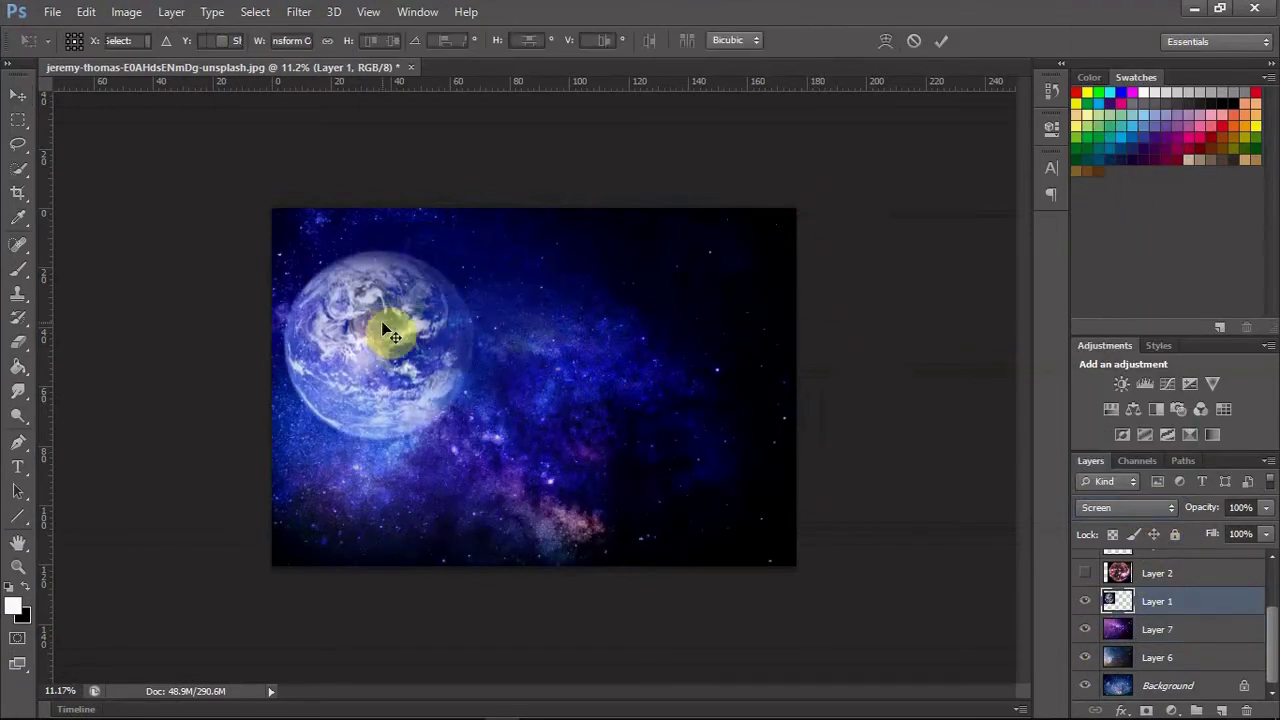
pyautogui.moveTo(478, 478)
pyautogui.mouseDown()
pyautogui.moveTo(509, 434)
pyautogui.moveTo(466, 383)
pyautogui.moveTo(371, 343)
pyautogui.moveTo(357, 314)
pyautogui.mouseUp()
pyautogui.press('Return')
# Show the sun layer in Screen mode, shrunk to about 79% on the right side.
pyautogui.click(1086, 573)
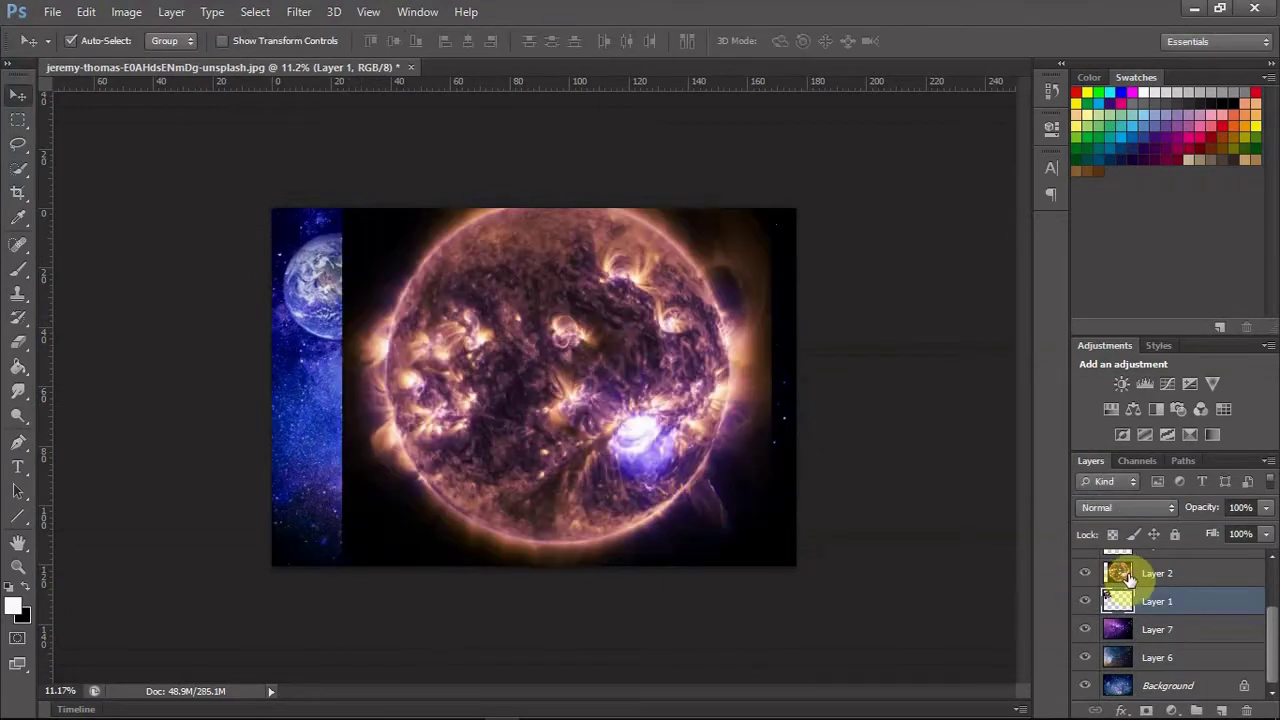
pyautogui.click(1127, 578)
pyautogui.click(1127, 507)
pyautogui.click(1115, 175)
pyautogui.moveTo(653, 357)
pyautogui.mouseDown()
pyautogui.moveTo(714, 366)
pyautogui.moveTo(735, 385)
pyautogui.mouseUp()
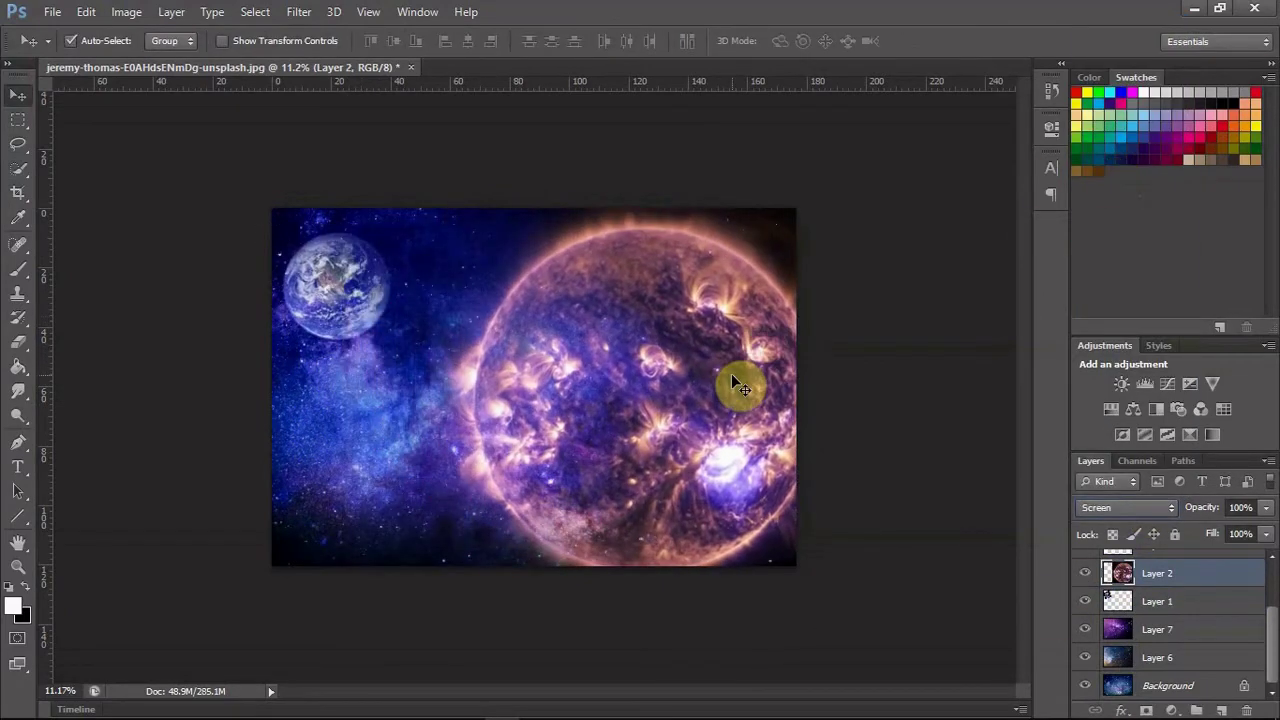
pyautogui.hotkey('ctrl', 't')
pyautogui.moveTo(429, 186); pyautogui.dragTo(503, 247)
pyautogui.moveTo(623, 389); pyautogui.dragTo(612, 398)
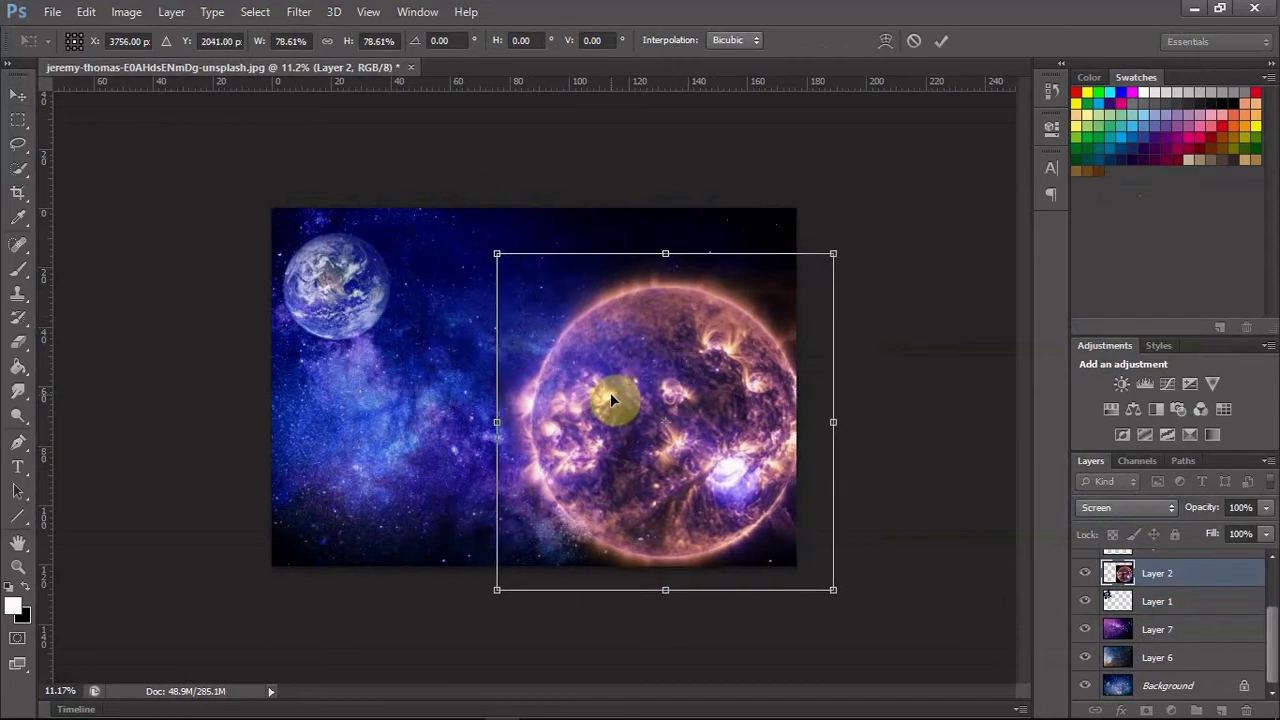
pyautogui.press('Return')
# Show the eclipse in Screen mode on the sun's upper edge, beneath the sun layer.
pyautogui.scroll(2, 1211, 580)
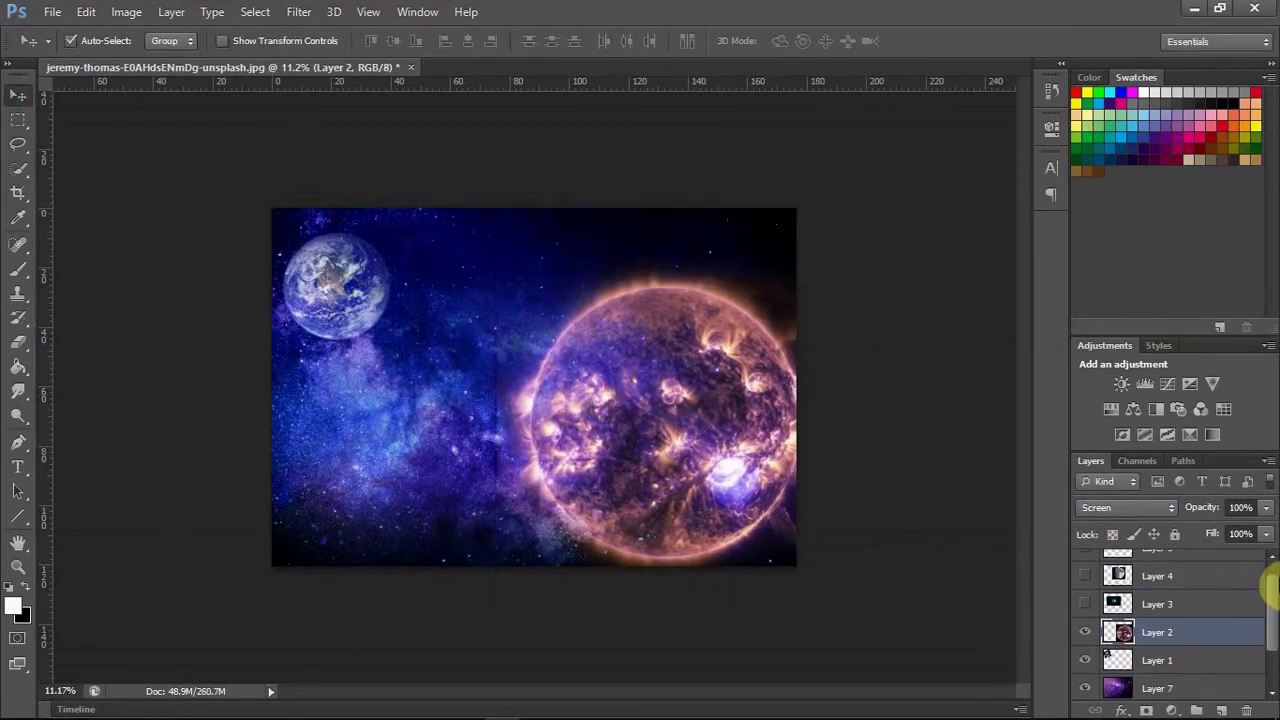
pyautogui.click(1085, 604)
pyautogui.click(1153, 508)
pyautogui.click(1134, 604)
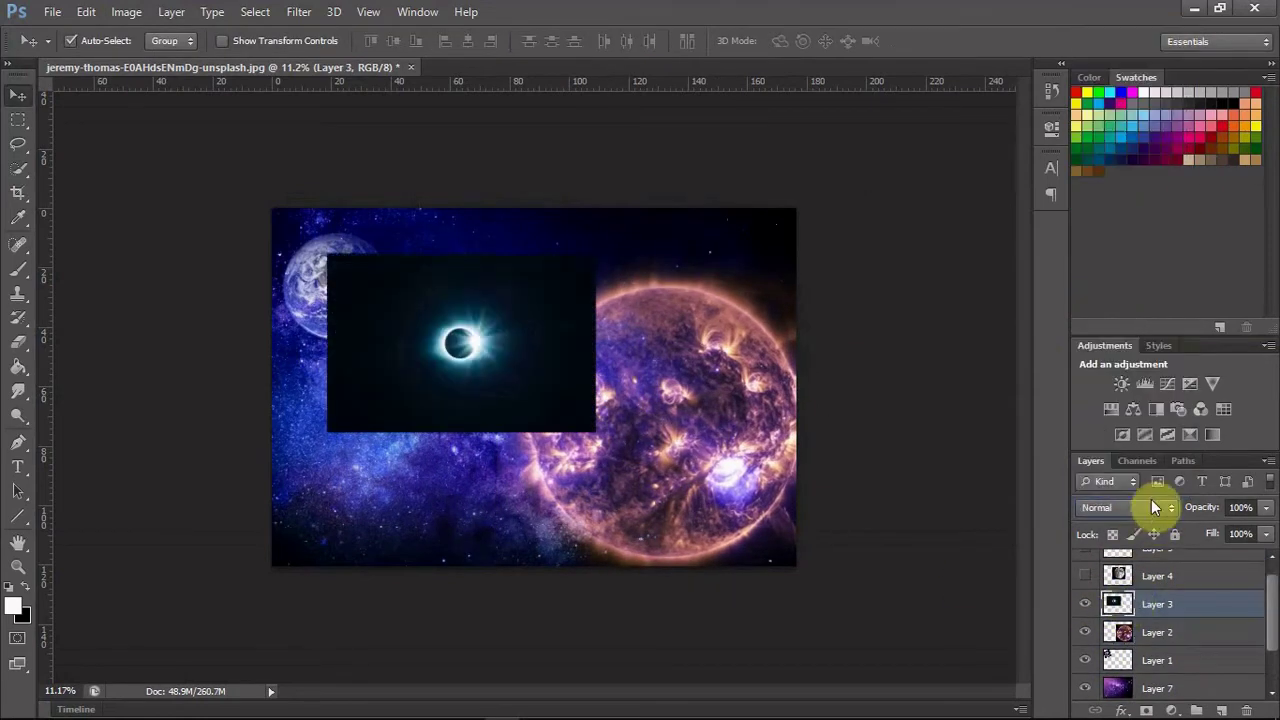
pyautogui.click(1151, 507)
pyautogui.click(1099, 175)
pyautogui.moveTo(537, 303); pyautogui.dragTo(780, 257)
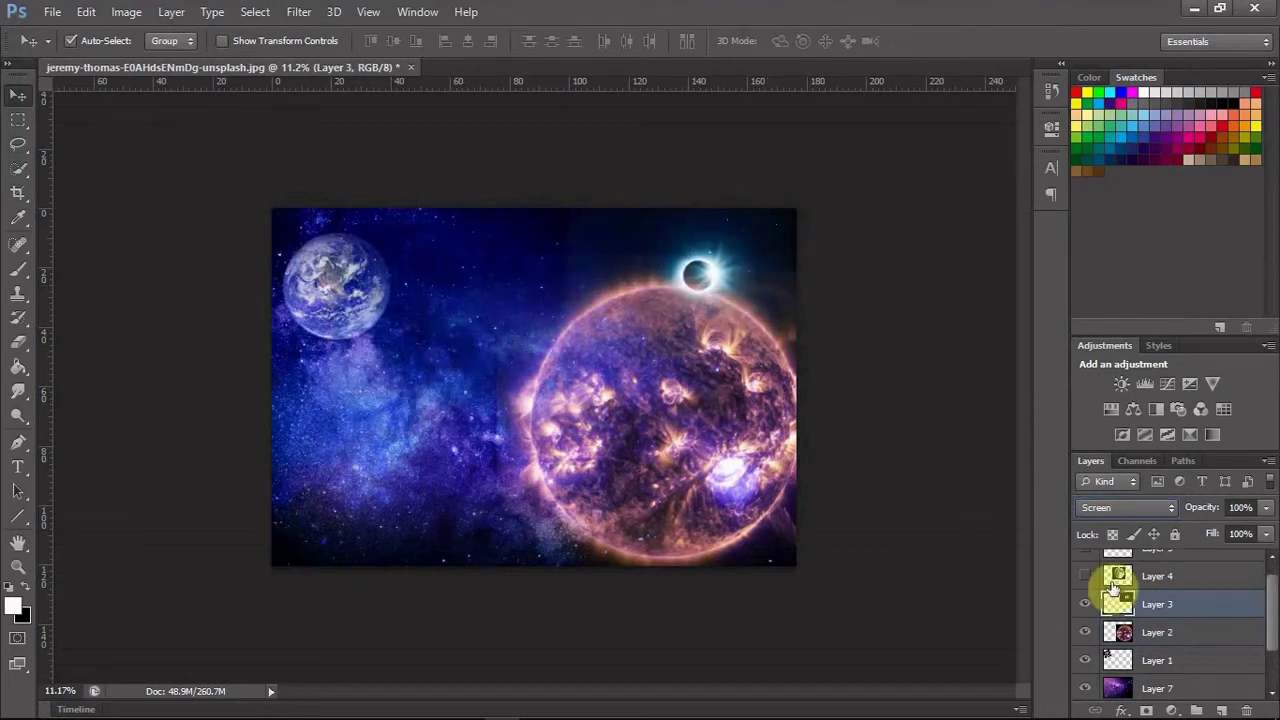
pyautogui.moveTo(1158, 628); pyautogui.dragTo(1158, 643)
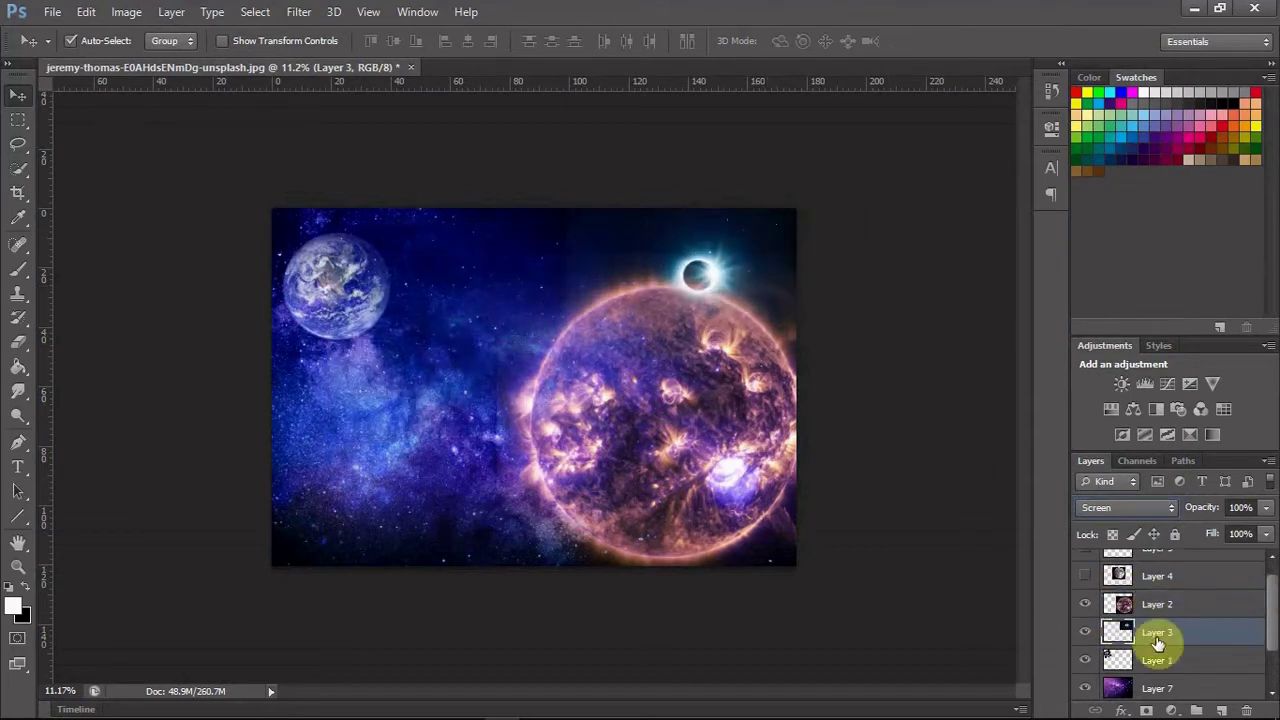
# Shrink the eclipse near the top right and show the hidden moon layer.
pyautogui.hotkey('ctrl', 't')
pyautogui.moveTo(617, 186); pyautogui.dragTo(648, 208)
pyautogui.moveTo(860, 277); pyautogui.dragTo(836, 285)
pyautogui.doubleClick(767, 267)
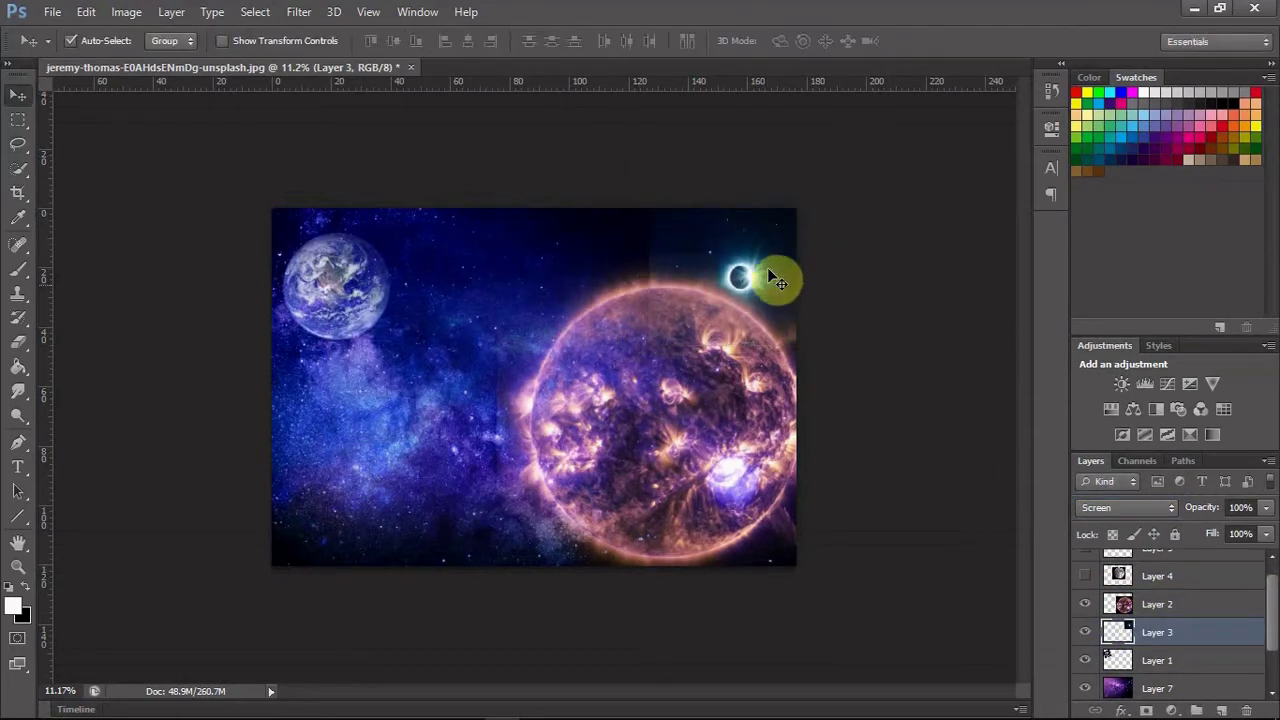
pyautogui.click(1086, 576)
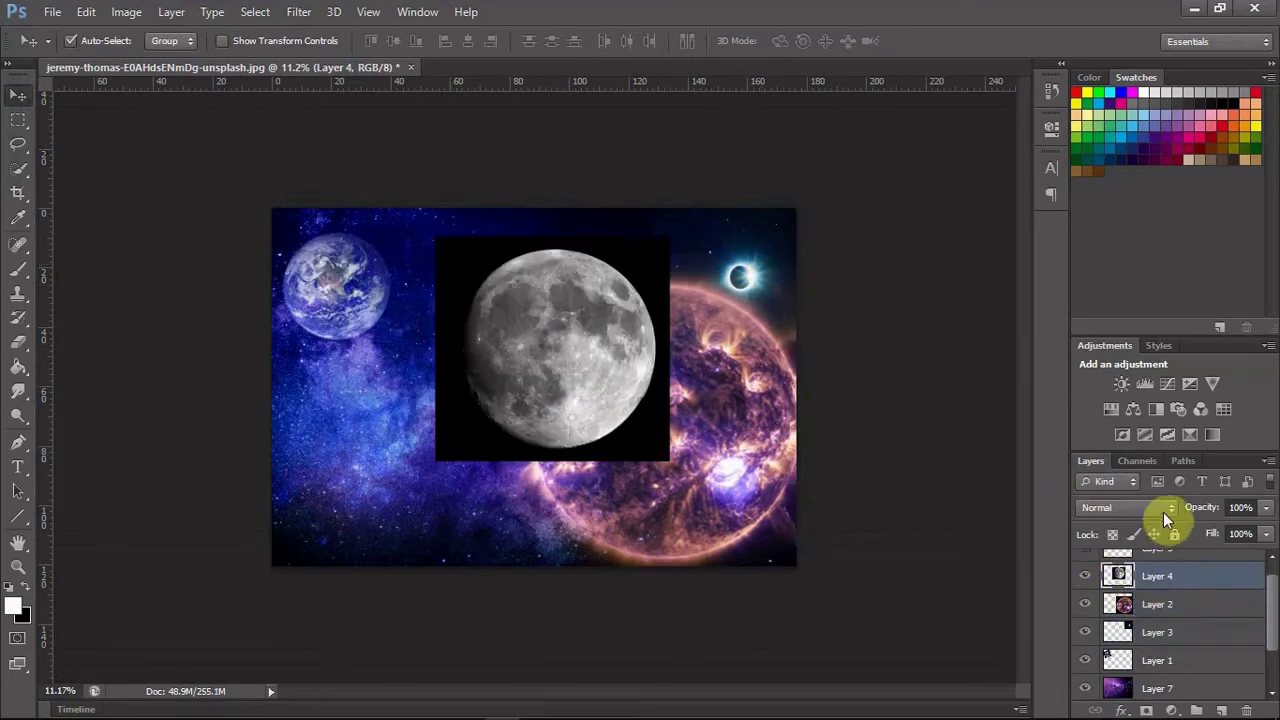
# Blend the moon in Screen mode and shrink it to a small disc beside the Earth.
pyautogui.click(1127, 507)
pyautogui.click(1100, 264)
pyautogui.click(1127, 507)
pyautogui.click(1117, 175)
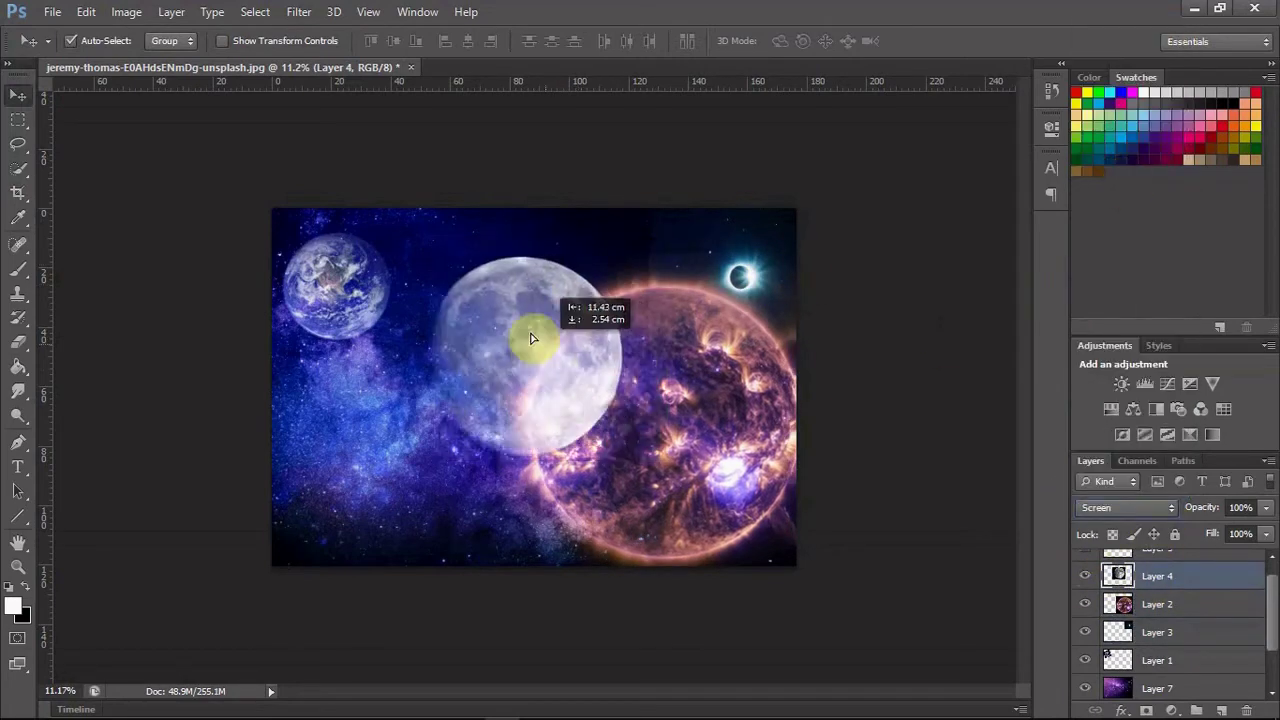
pyautogui.moveTo(574, 348); pyautogui.dragTo(506, 303)
pyautogui.hotkey('ctrl', 't')
pyautogui.moveTo(595, 306)
pyautogui.mouseDown()
pyautogui.moveTo(510, 328)
pyautogui.moveTo(421, 270)
pyautogui.mouseUp()
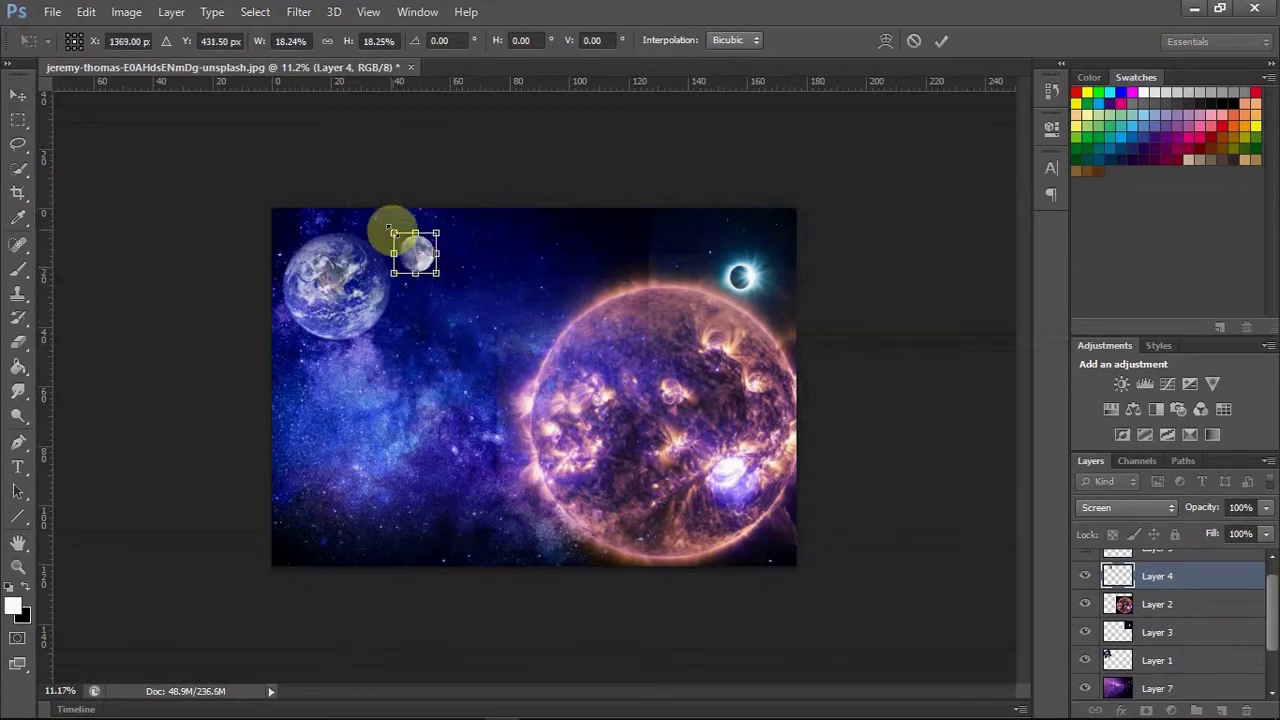
pyautogui.press('Return')
# Select the eclipse layer and set up a black brush for its mask.
pyautogui.click(1138, 636)
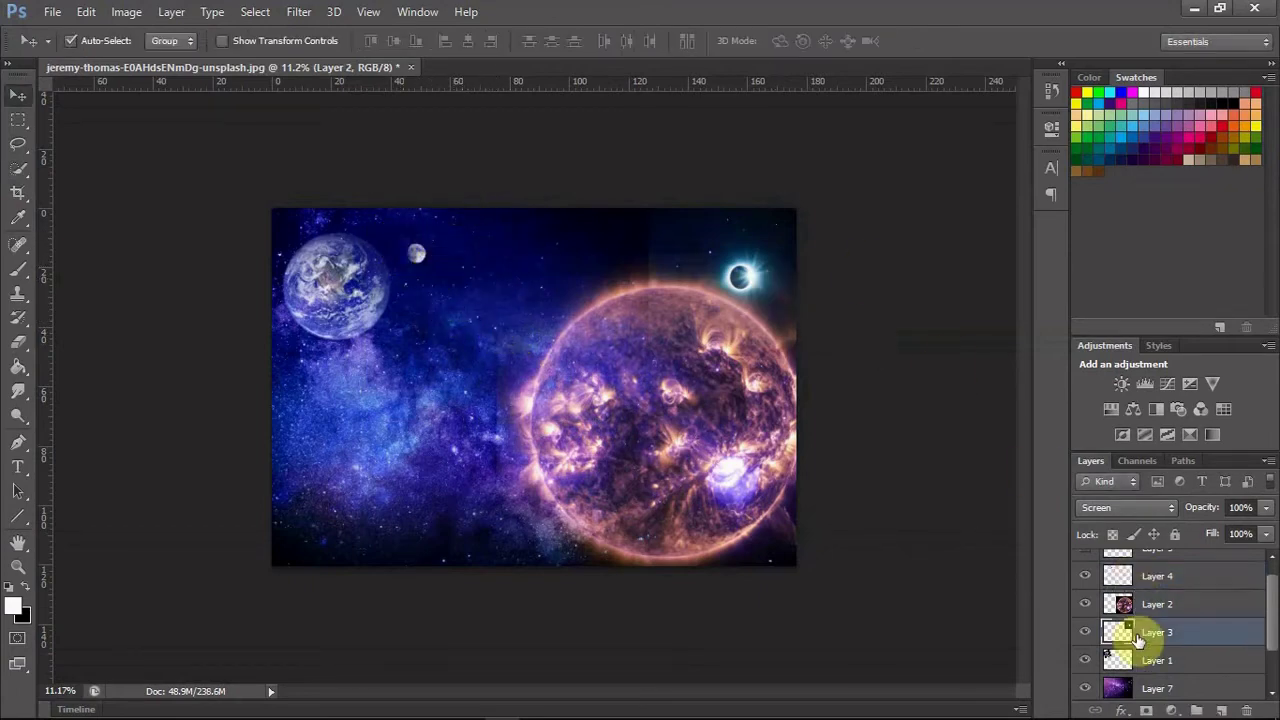
pyautogui.press('b')
pyautogui.press('x')
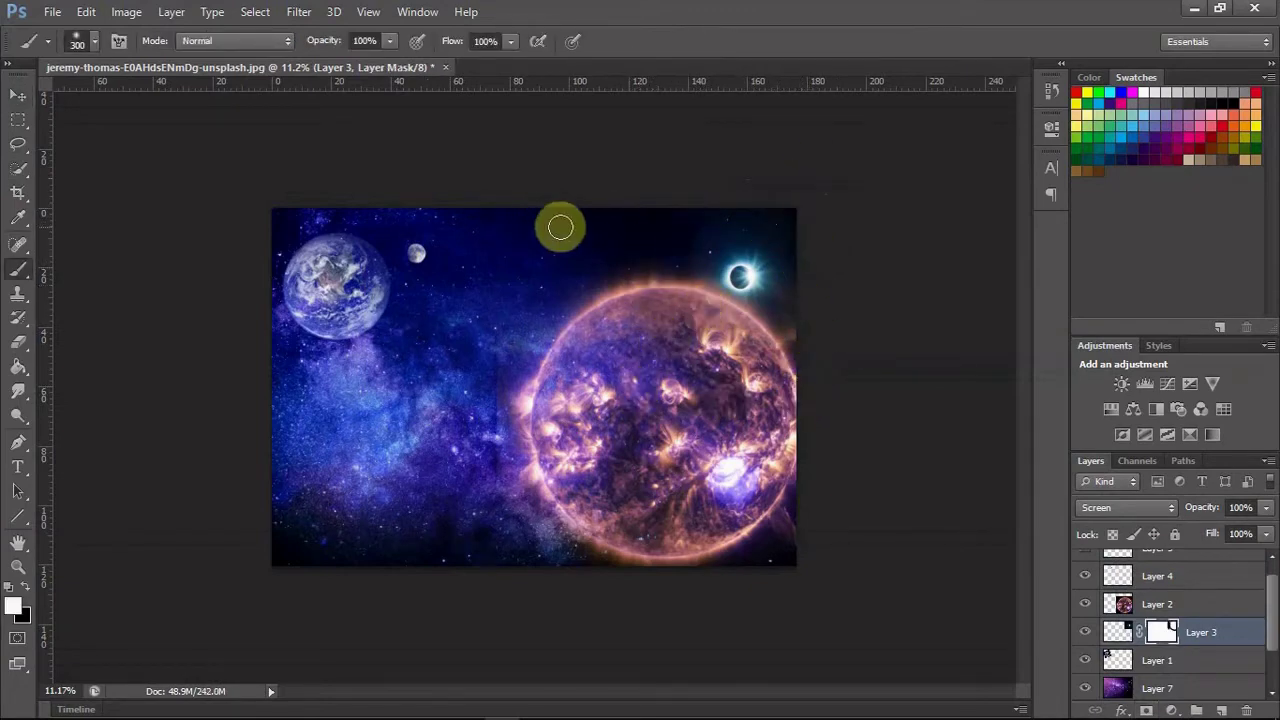
# Show the swirled bubble planet (Layer 5) and move it to the lower left.
pyautogui.press('v')
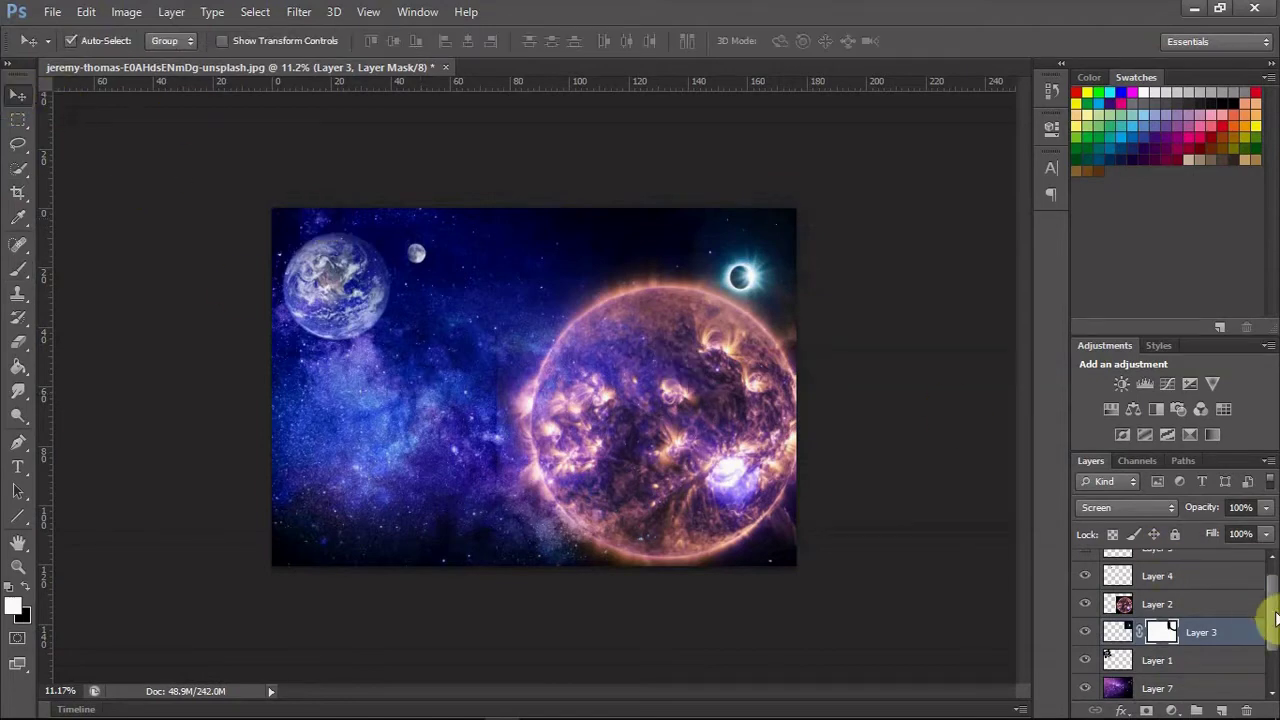
pyautogui.scroll(1, 1275, 620)
pyautogui.click(1085, 563)
pyautogui.click(1150, 563)
pyautogui.moveTo(594, 343); pyautogui.dragTo(399, 508)
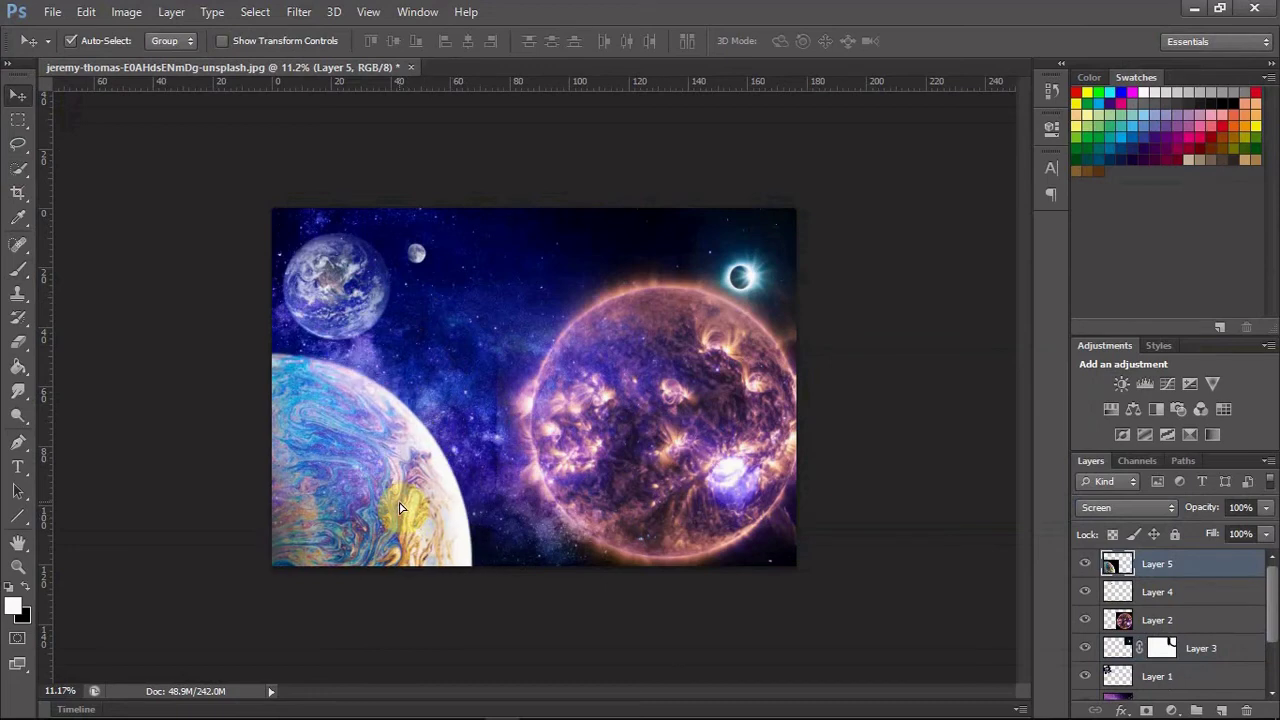
# Scale the sun and eclipse layers together to about 70% and move them up-right.
pyautogui.click(651, 437)
pyautogui.hotkey('ctrl', 't')
pyautogui.moveTo(503, 266); pyautogui.dragTo(543, 300)
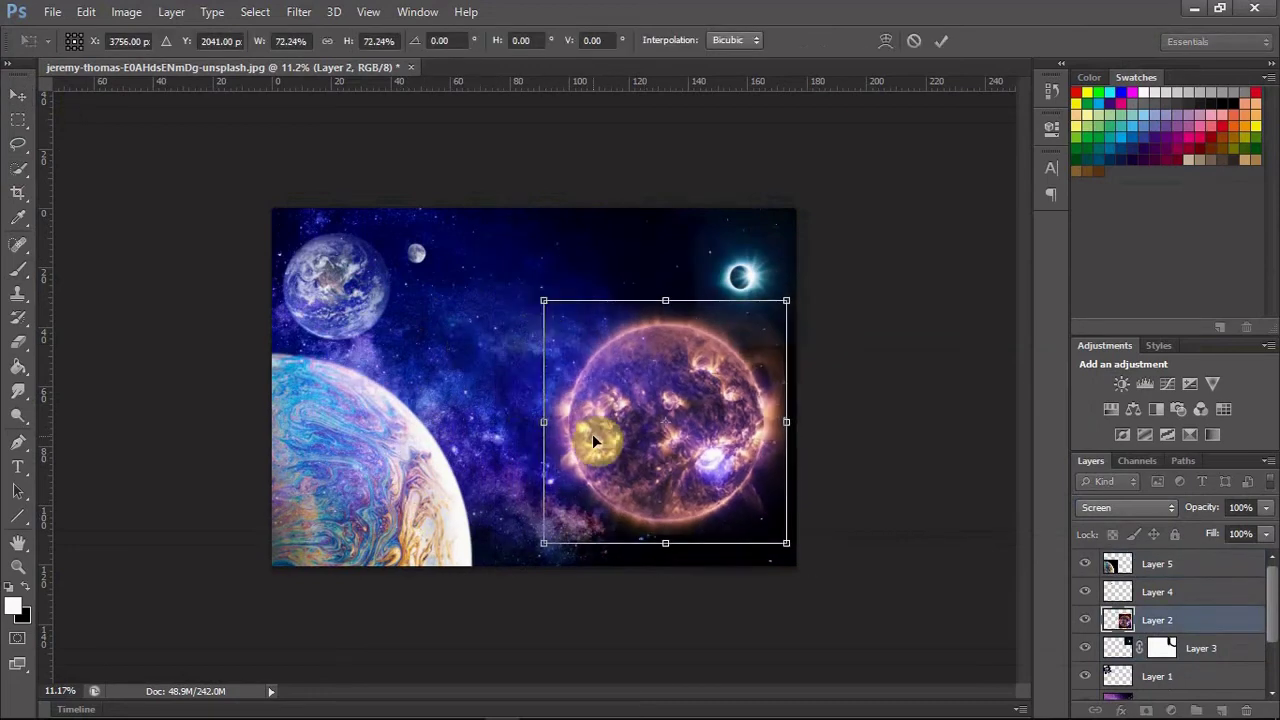
pyautogui.press('Escape')
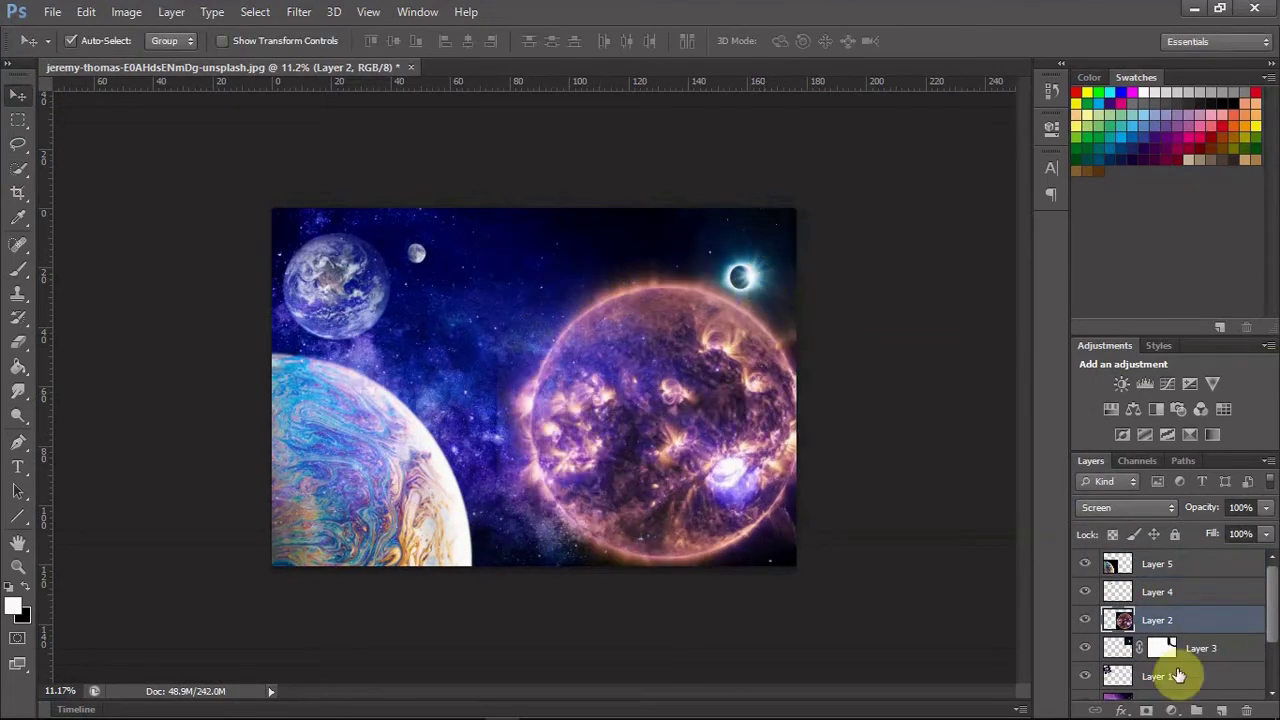
pyautogui.click(1116, 650)
pyautogui.keyDown('ctrl'); pyautogui.click(1198, 627); pyautogui.keyUp('ctrl')
pyautogui.hotkey('ctrl', 't')
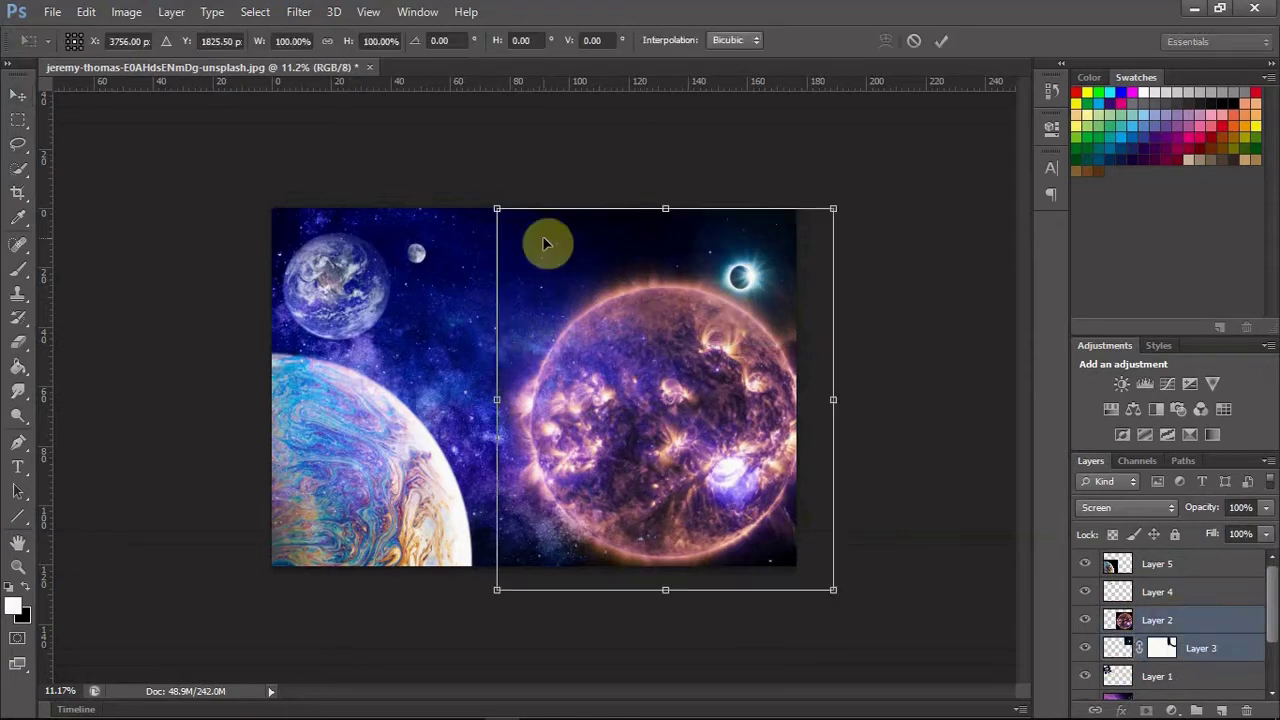
pyautogui.moveTo(497, 207); pyautogui.dragTo(547, 266)
pyautogui.moveTo(602, 386); pyautogui.dragTo(668, 363)
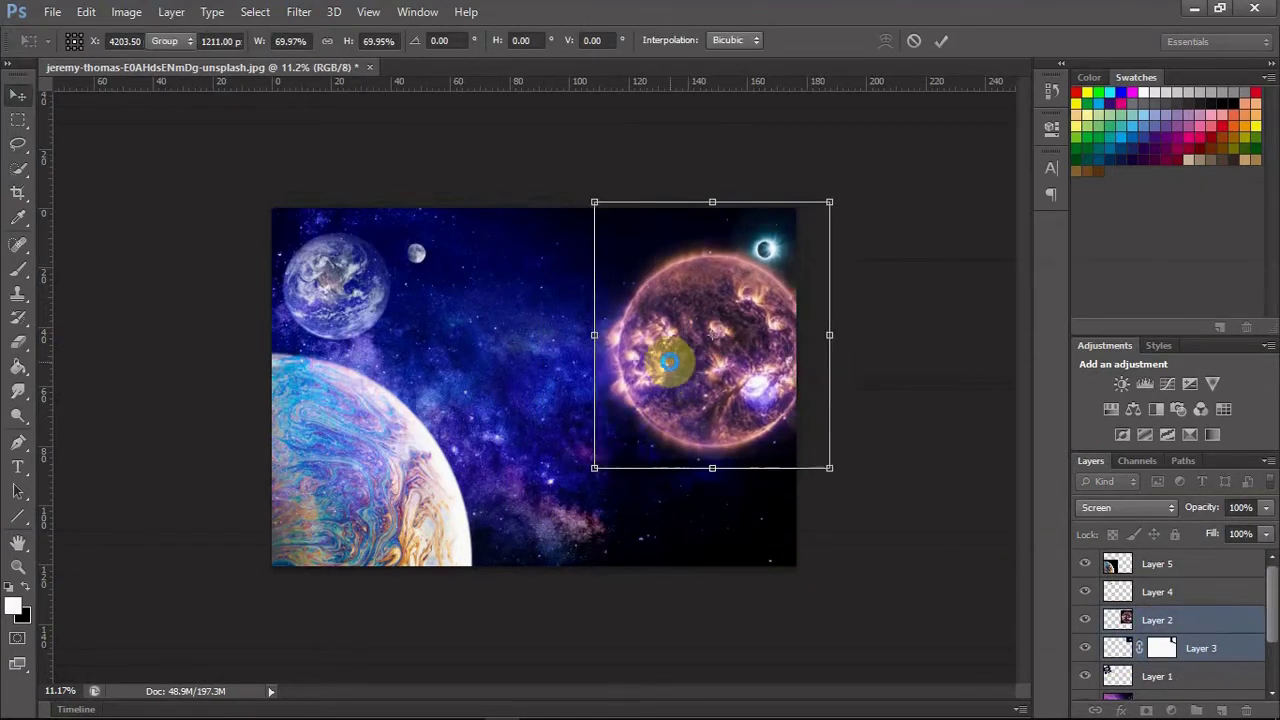
pyautogui.press('Return')
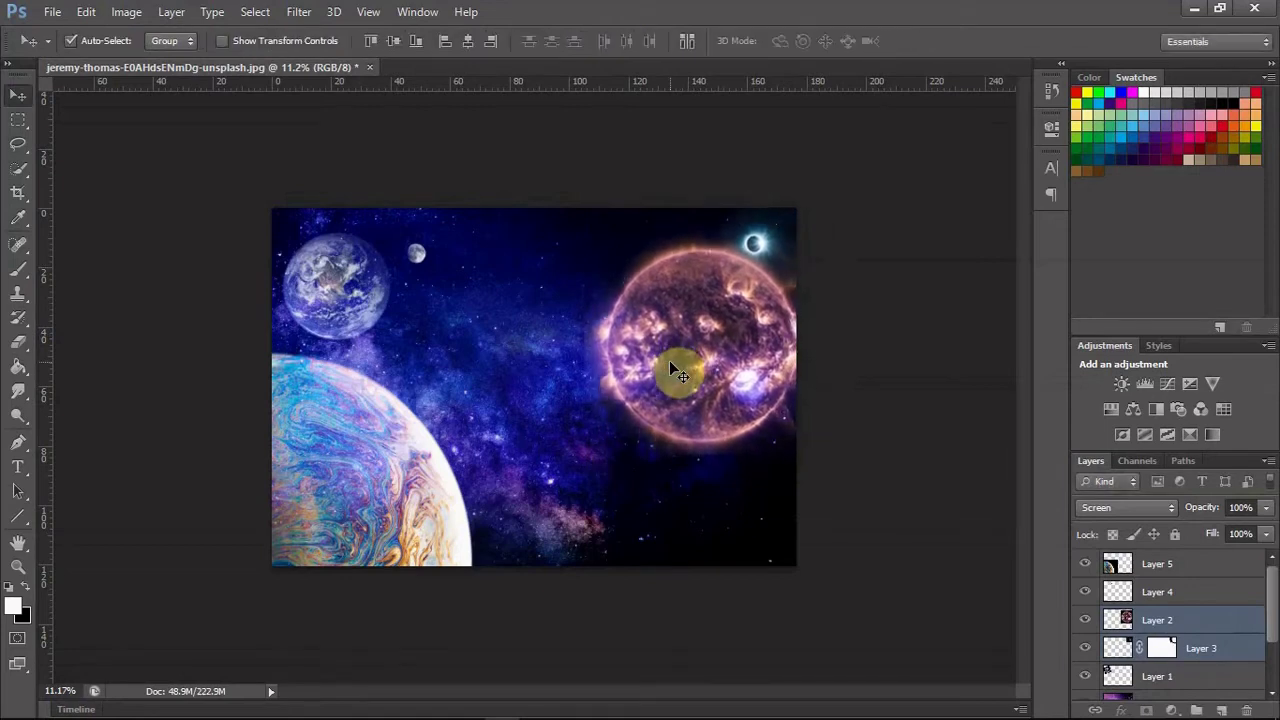
# Duplicate the Earth layer, shrink the copy to about half, and place it lower right.
pyautogui.click(335, 292)
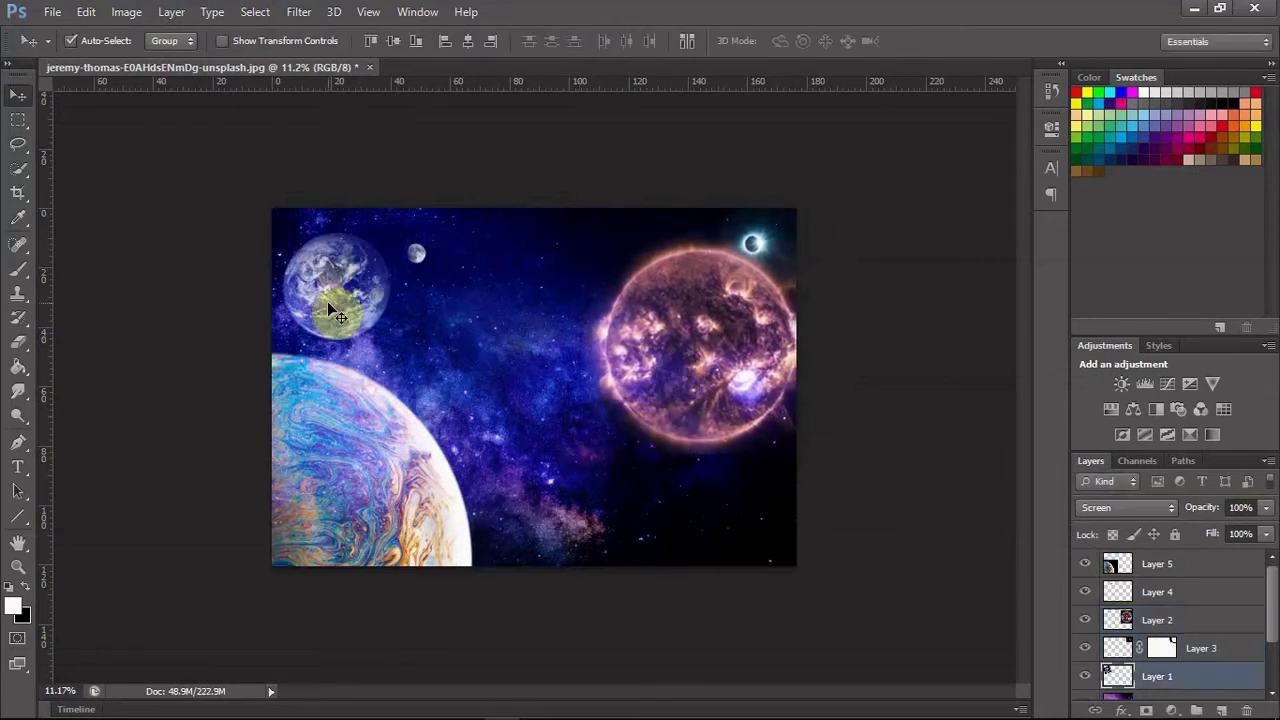
pyautogui.hotkey('ctrl', 'j')
pyautogui.moveTo(358, 282); pyautogui.dragTo(720, 528)
pyautogui.hotkey('ctrl', 't')
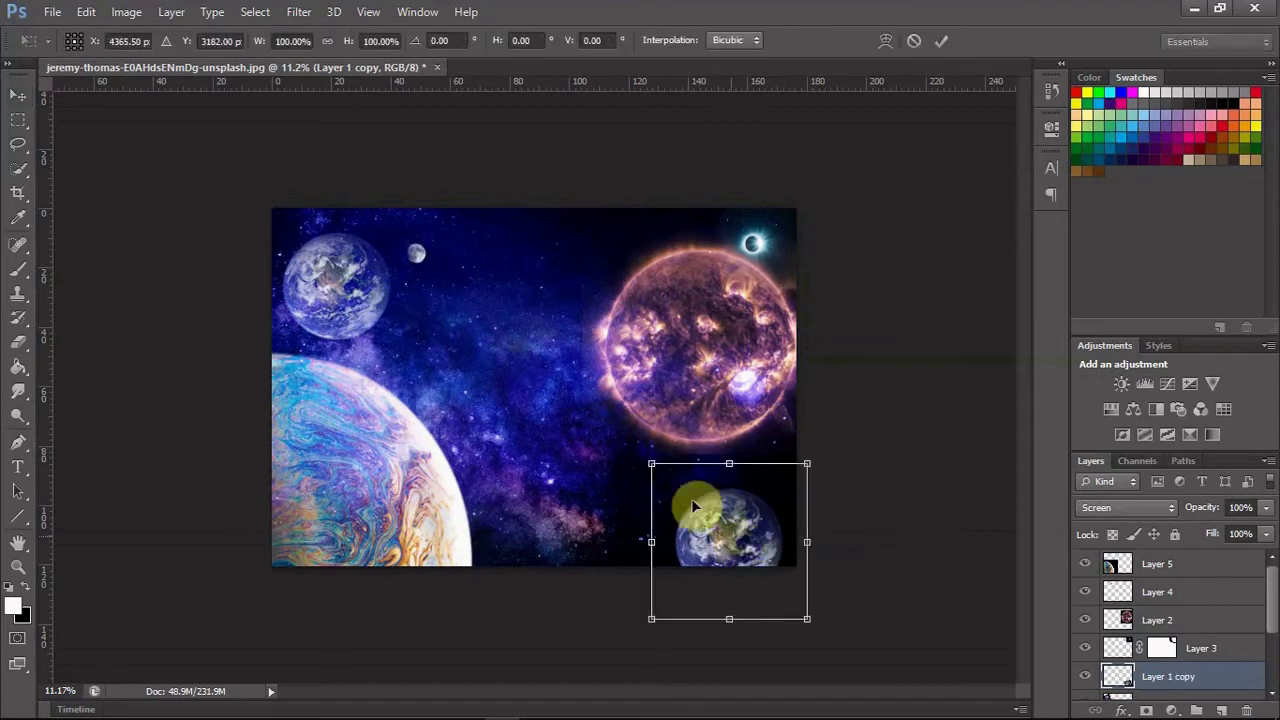
pyautogui.moveTo(657, 463); pyautogui.dragTo(720, 530)
pyautogui.moveTo(766, 581)
pyautogui.mouseDown()
pyautogui.moveTo(735, 553)
pyautogui.moveTo(759, 546)
pyautogui.mouseUp()
pyautogui.press('Return')
# Blend the small Earth copy in Hard Light mode and shrink it slightly more.
pyautogui.click(1127, 507)
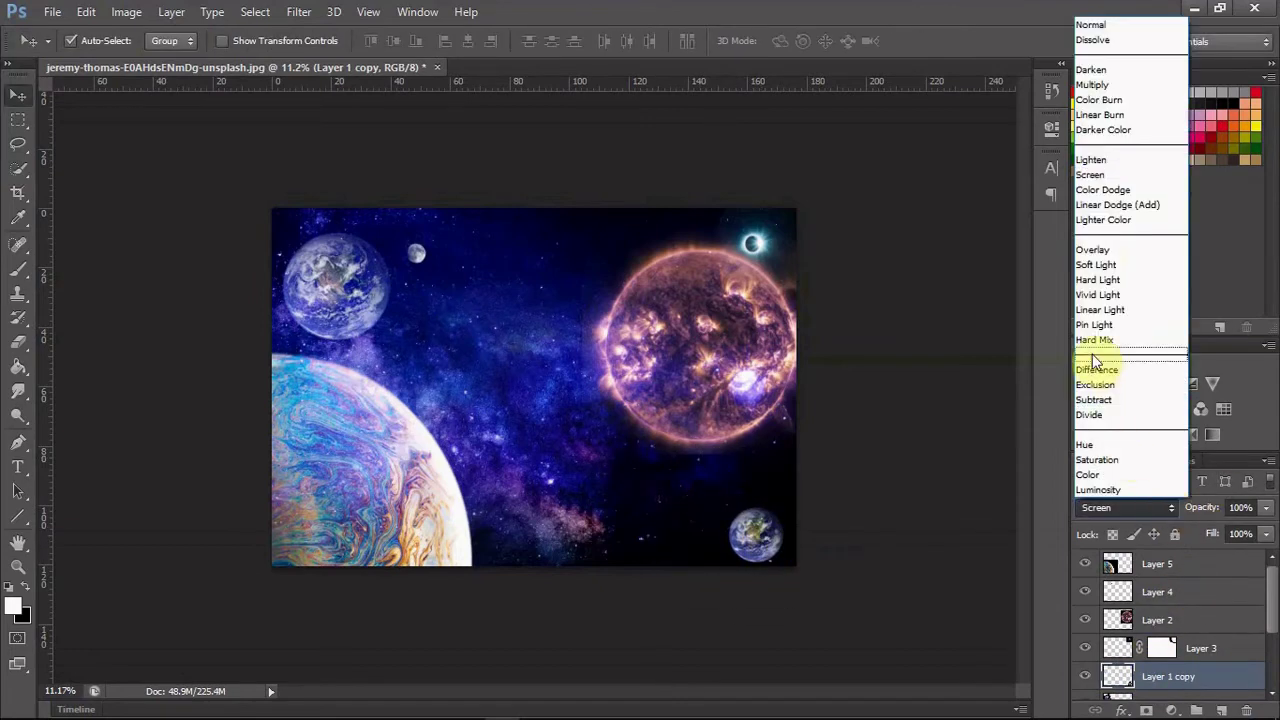
pyautogui.click(1095, 369)
pyautogui.press('Up')
pyautogui.press('Up')
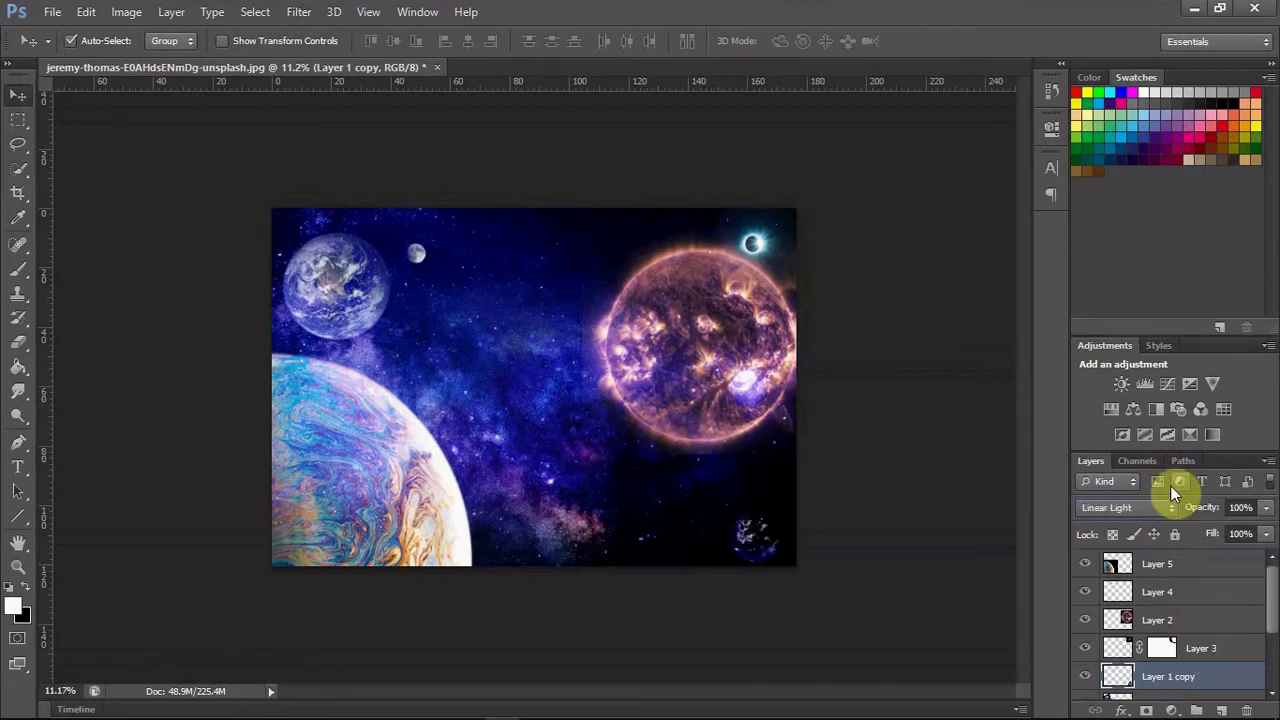
pyautogui.press('Up')
pyautogui.press('Up')
pyautogui.press('Up')
pyautogui.press('Up')
pyautogui.press('Up')
pyautogui.press('Up')
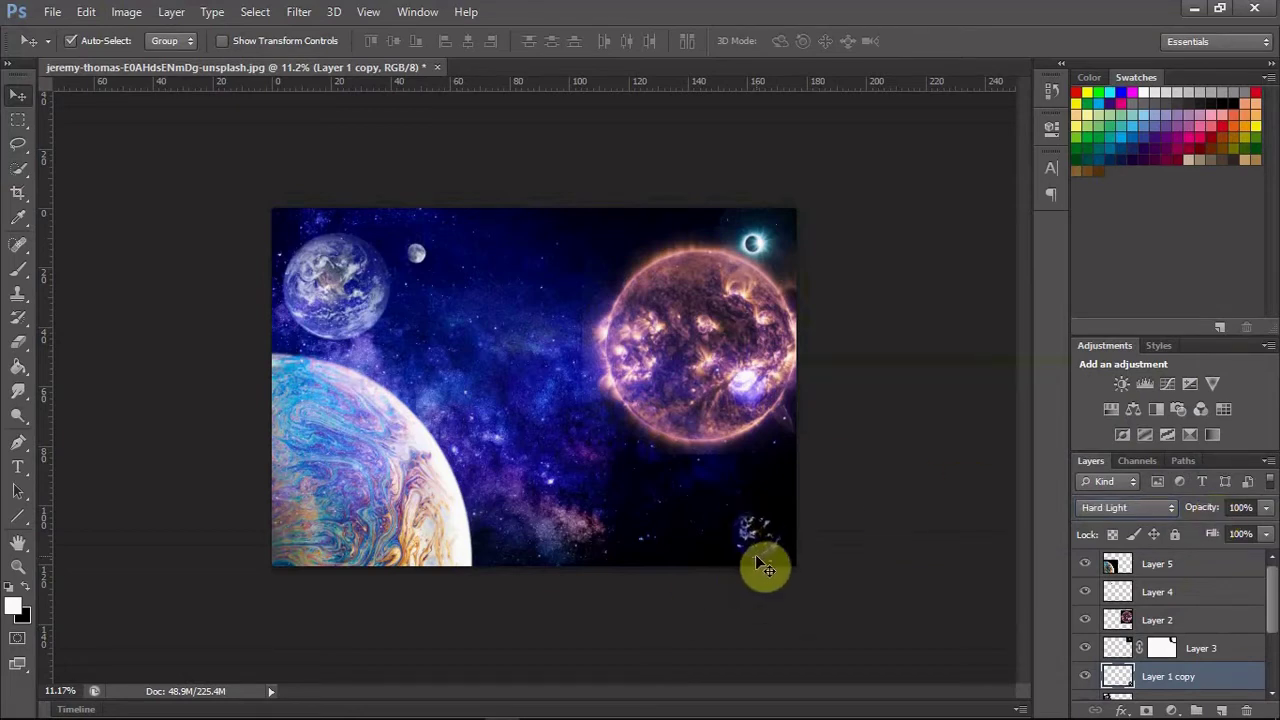
pyautogui.hotkey('ctrl', 't')
pyautogui.moveTo(716, 493); pyautogui.dragTo(734, 507)
pyautogui.press('Return')
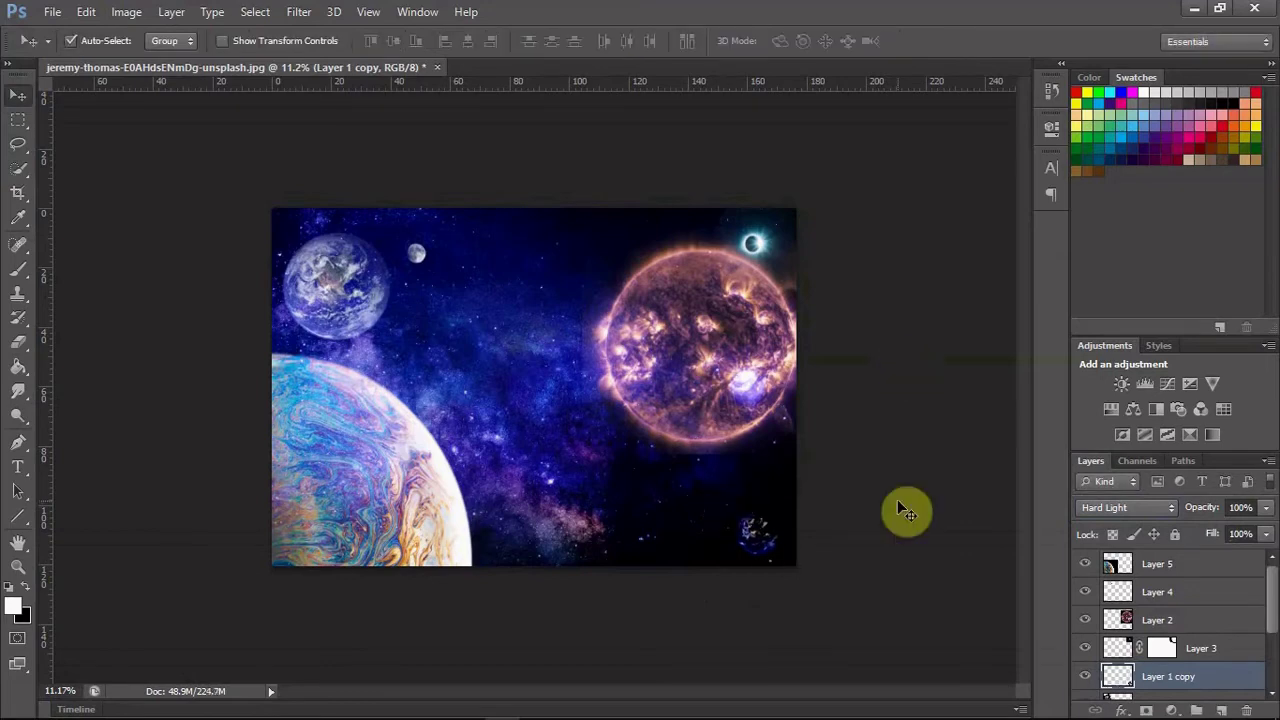
# Try other blend modes on the small Earth, leaving it in Pin Light.
pyautogui.click(1145, 501)
pyautogui.scroll(-8, 1135, 492)
pyautogui.scroll(1, 1135, 492)
pyautogui.scroll(1, 1135, 492)
pyautogui.scroll(2, 1135, 492)
pyautogui.scroll(1, 1135, 492)
# Open bryan-goff-we1ky8_ZTHg-unsplash.jpg and convert its background into a normal layer.
pyautogui.click(52, 11)
pyautogui.click(74, 49)
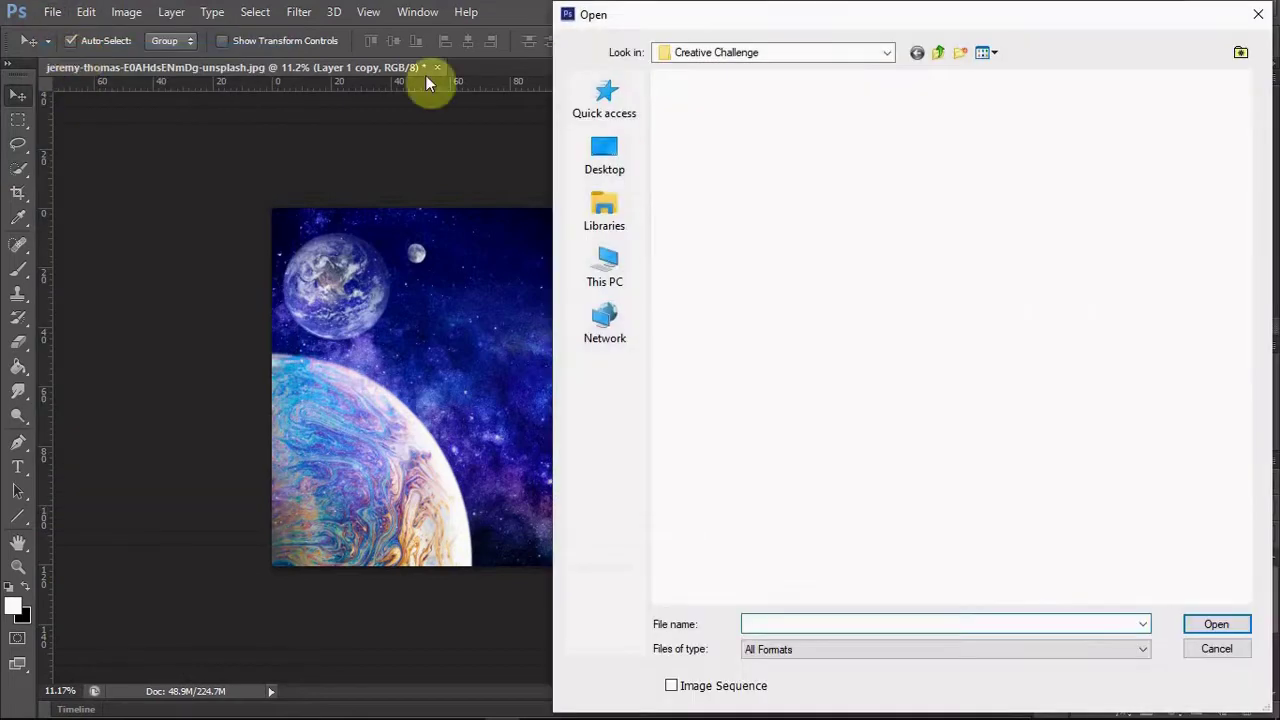
pyautogui.doubleClick(1018, 272)
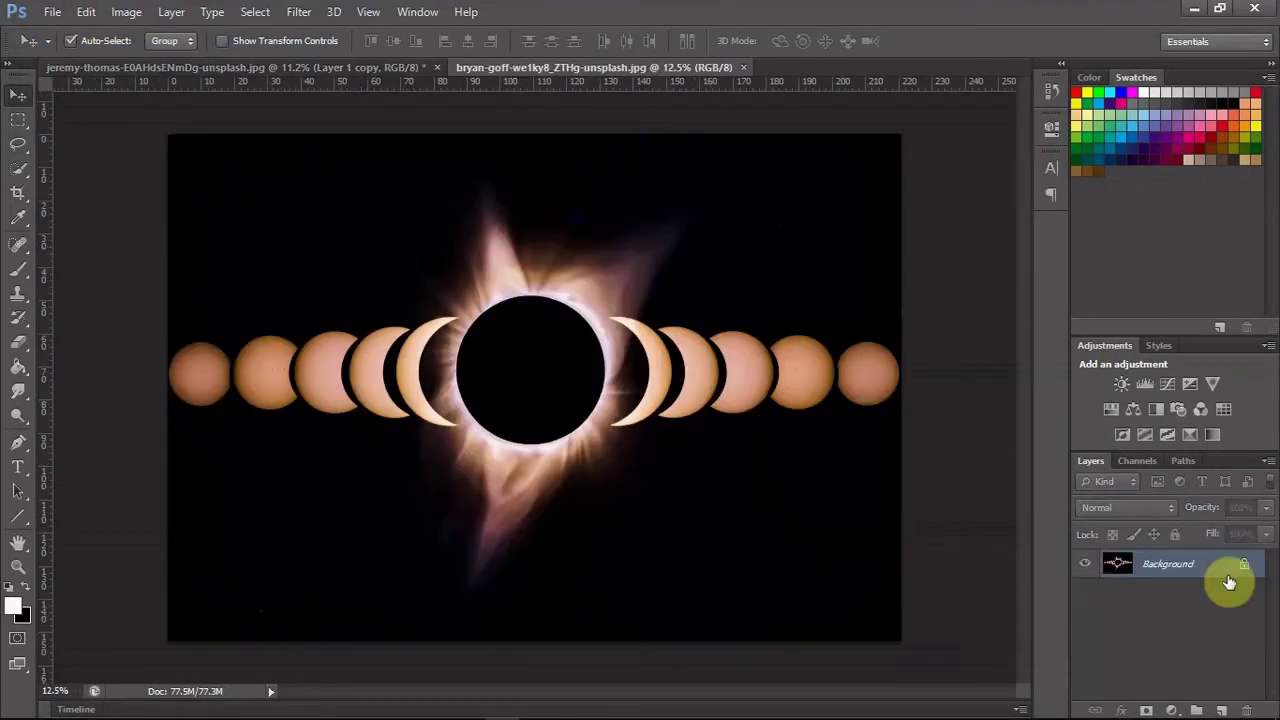
pyautogui.doubleClick(1200, 566)
# Bring the eclipse photo into the composite as Layer 8, centred and blended in Screen mode.
pyautogui.press('Return')
pyautogui.moveTo(500, 300); pyautogui.dragTo(521, 352)
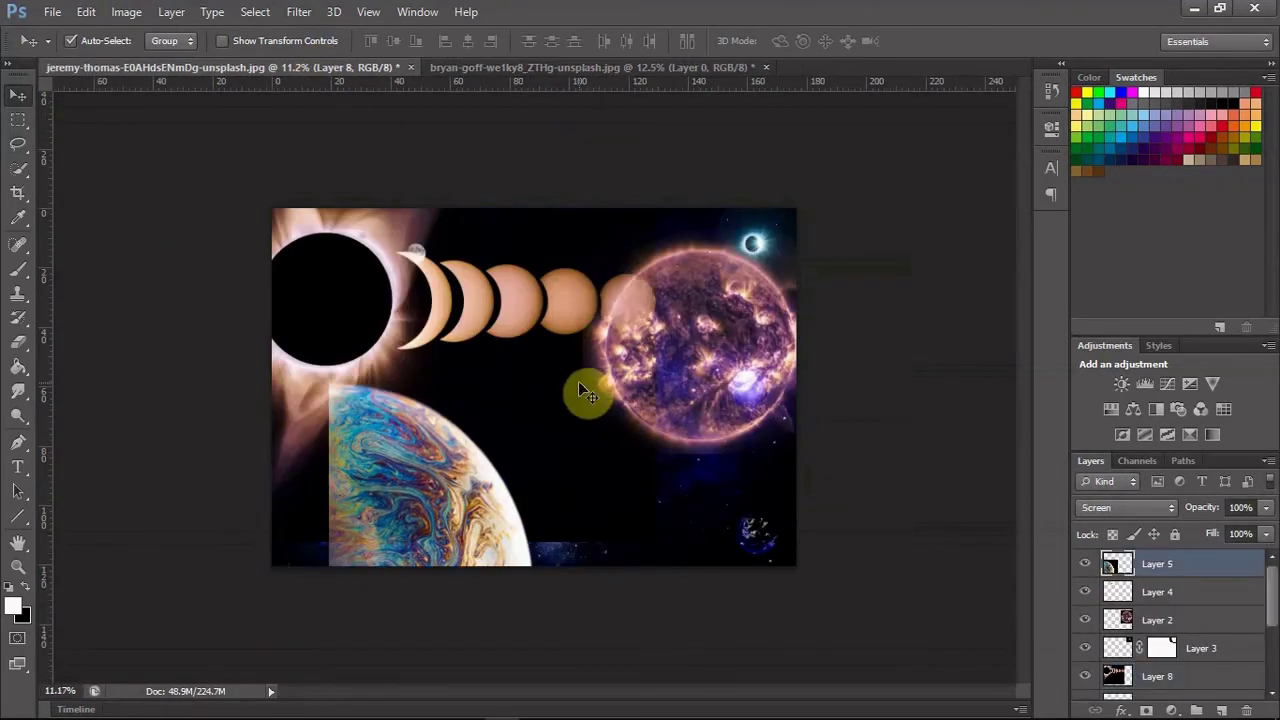
pyautogui.moveTo(508, 286); pyautogui.dragTo(715, 310)
pyautogui.click(1155, 507)
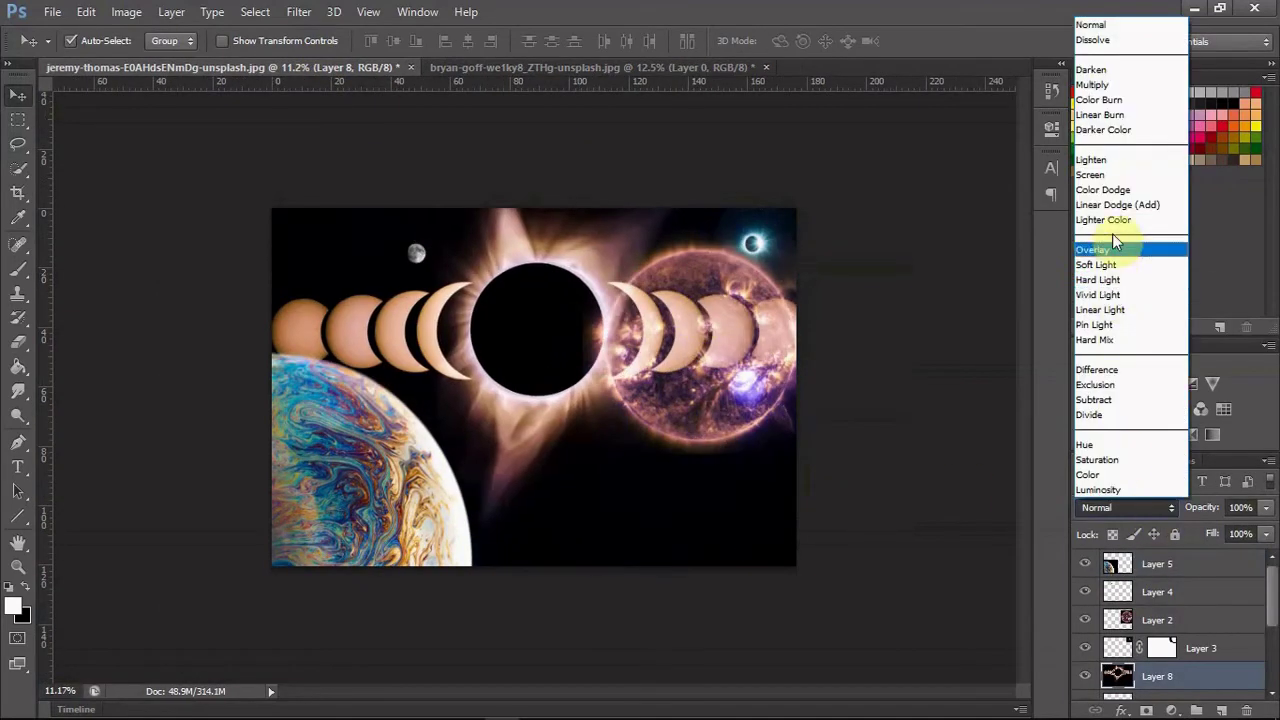
pyautogui.click(1110, 182)
# Rotate the eclipse image about 30° and shrink it to about 26% in the lower right.
pyautogui.hotkey('ctrl', 't')
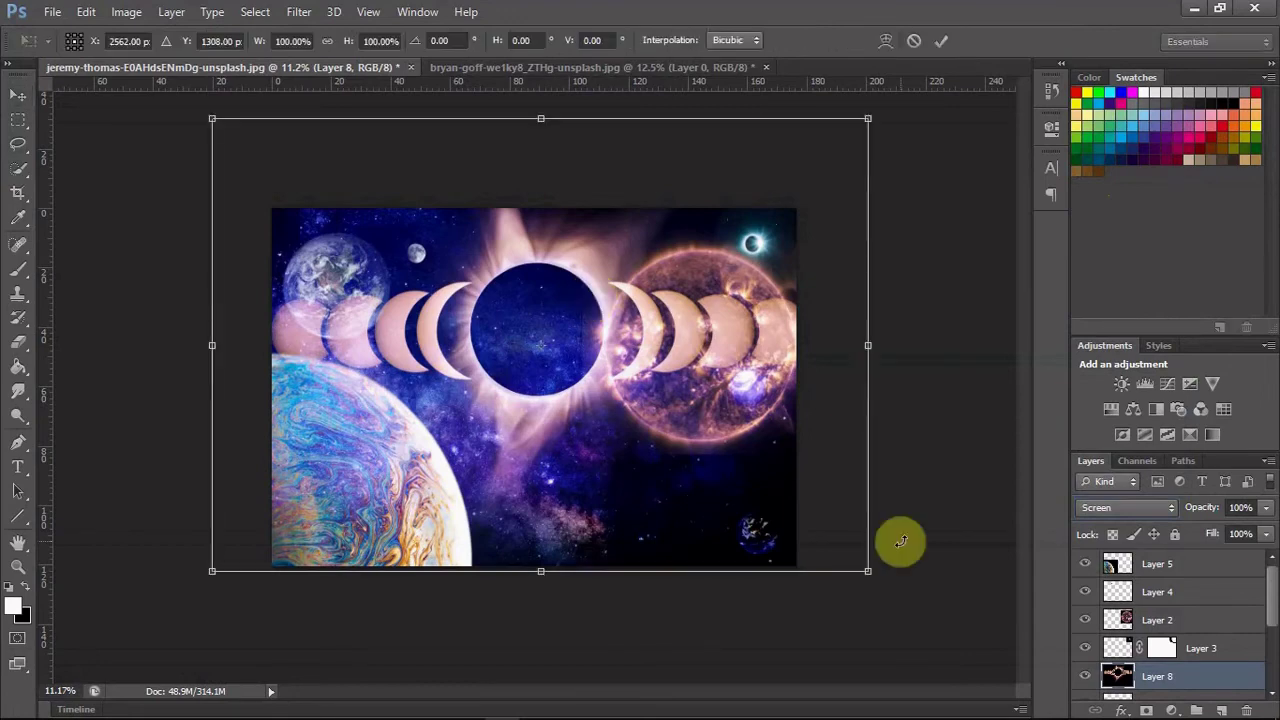
pyautogui.moveTo(900, 543); pyautogui.dragTo(743, 705)
pyautogui.moveTo(673, 460)
pyautogui.mouseDown()
pyautogui.moveTo(672, 482)
pyautogui.moveTo(909, 629)
pyautogui.mouseUp()
pyautogui.hotkey('ctrl', '-')
pyautogui.moveTo(735, 665)
pyautogui.mouseDown()
pyautogui.moveTo(660, 566)
pyautogui.moveTo(677, 469)
pyautogui.mouseUp()
pyautogui.hotkey('ctrl', '+')
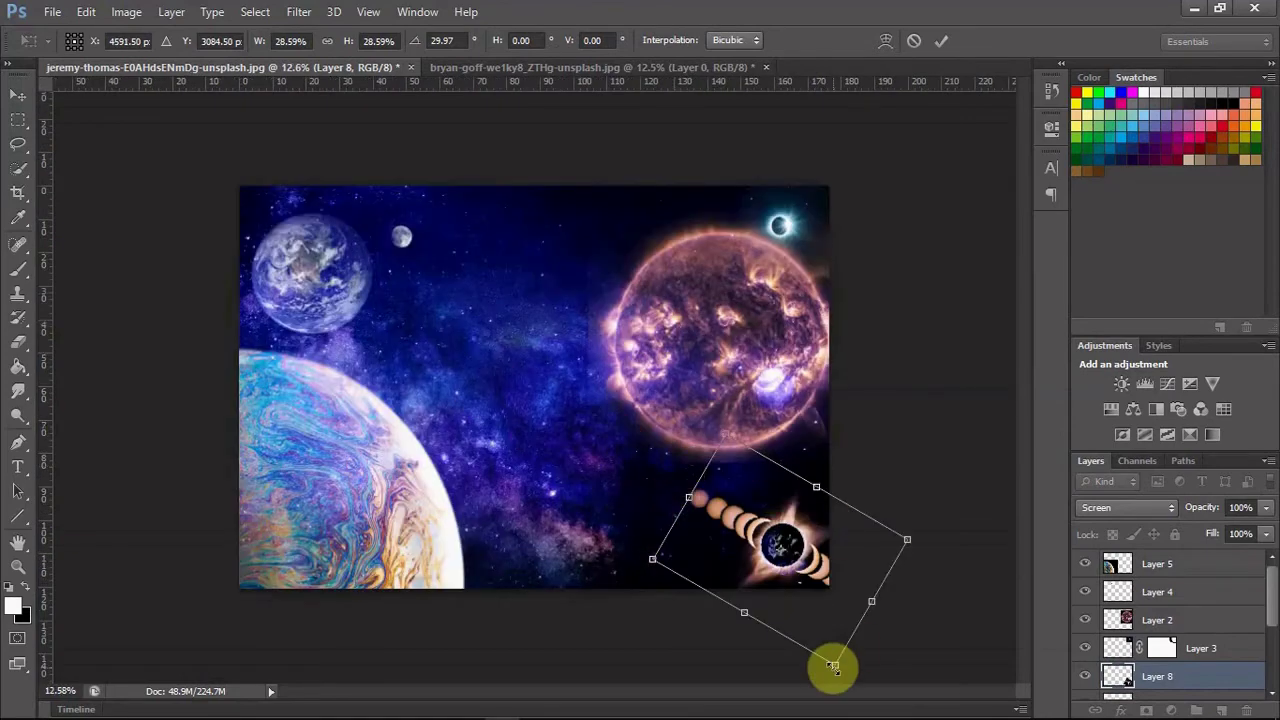
pyautogui.moveTo(833, 664); pyautogui.dragTo(829, 652)
pyautogui.moveTo(800, 540); pyautogui.dragTo(806, 552)
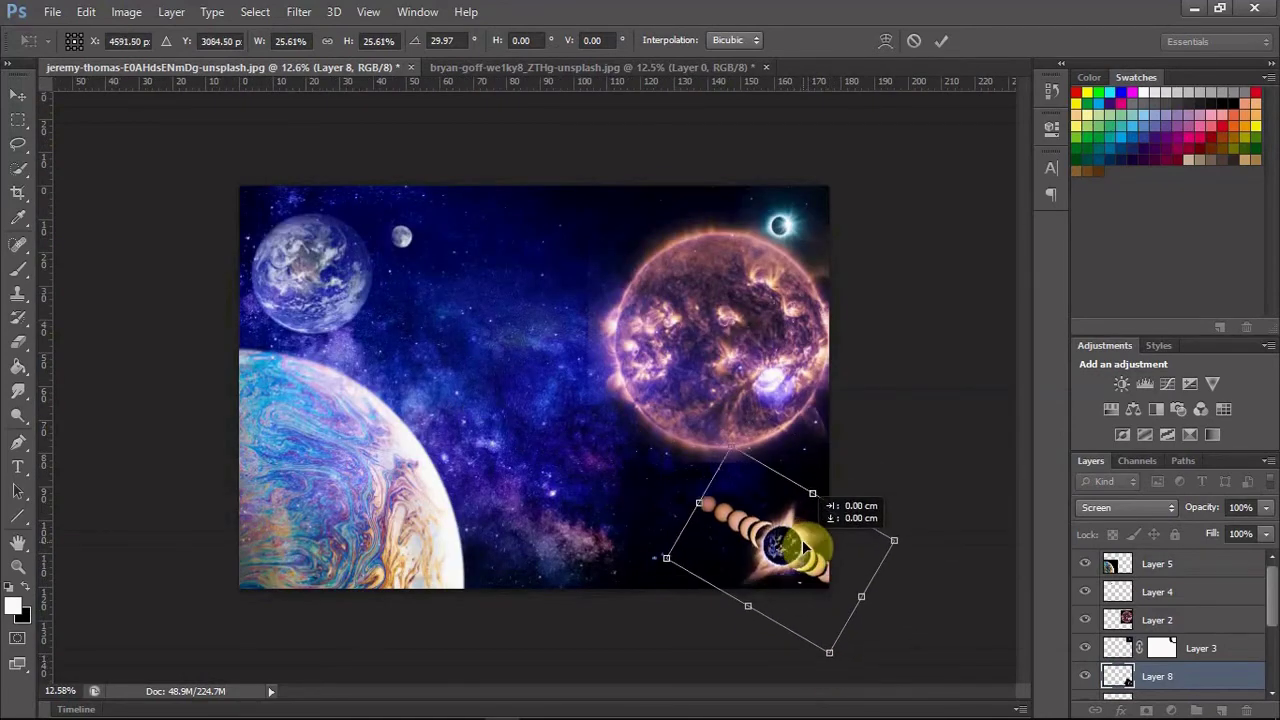
pyautogui.press('Return')
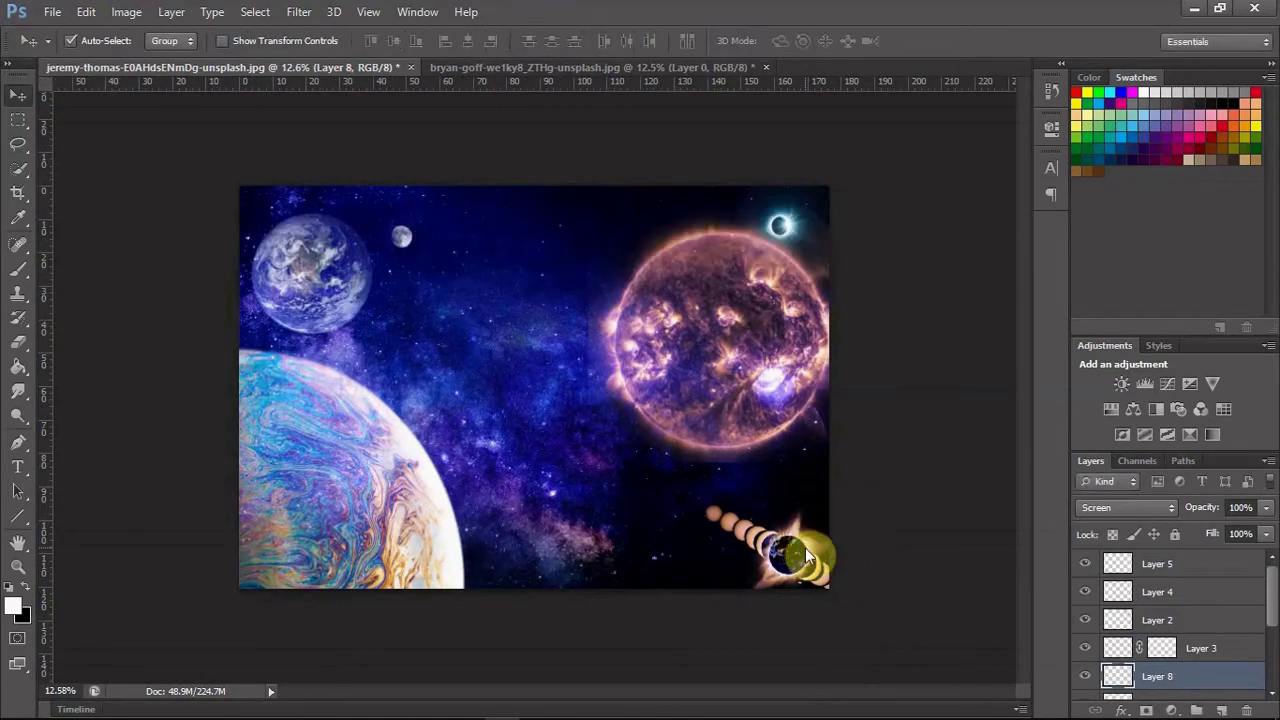
pyautogui.hotkey('ctrl', 't')
# Warp the eclipse trail into a curve toward the lower left and add a layer mask.
pyautogui.rightClick(788, 595)
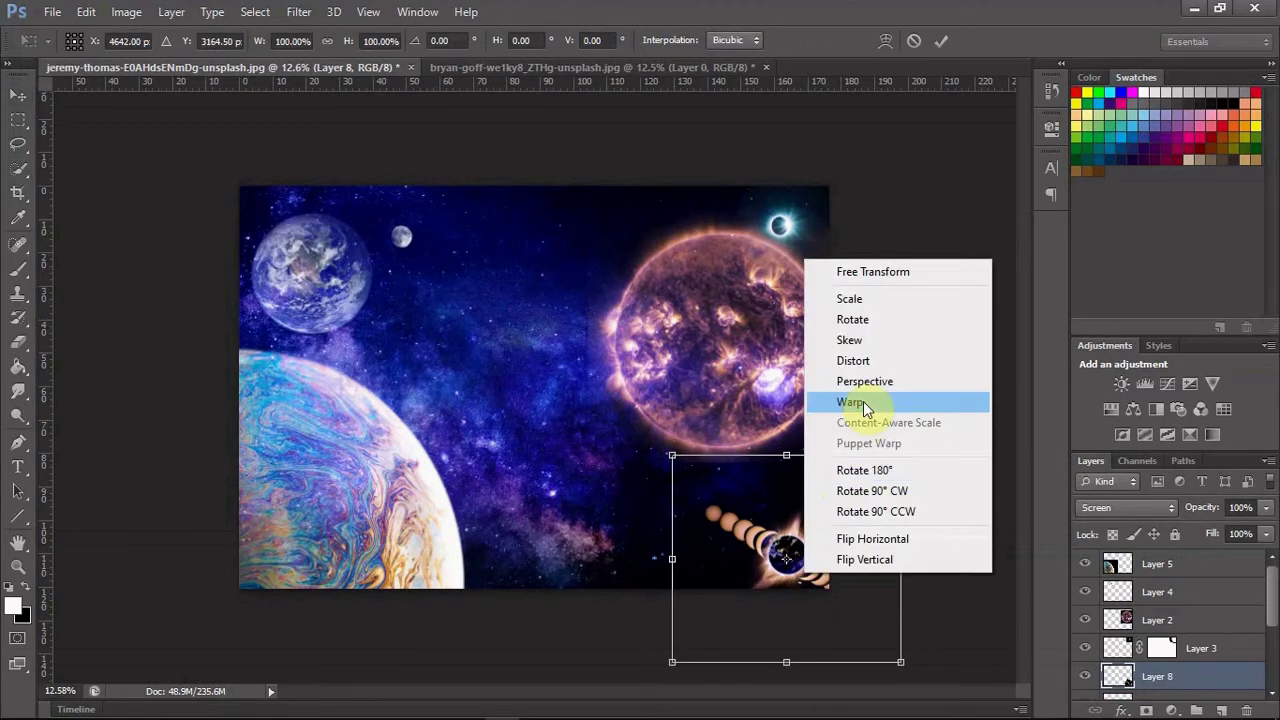
pyautogui.click(855, 403)
pyautogui.moveTo(791, 475)
pyautogui.mouseDown()
pyautogui.moveTo(745, 471)
pyautogui.moveTo(615, 517)
pyautogui.mouseUp()
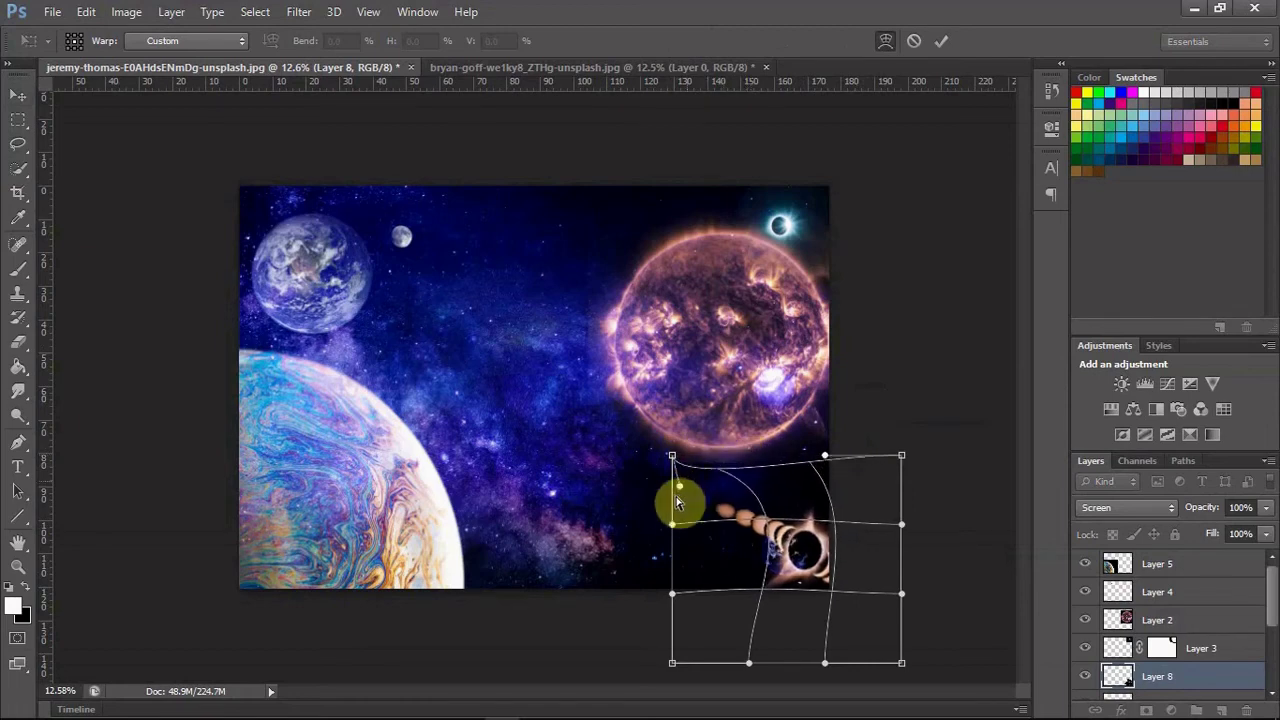
pyautogui.moveTo(818, 588); pyautogui.dragTo(703, 630)
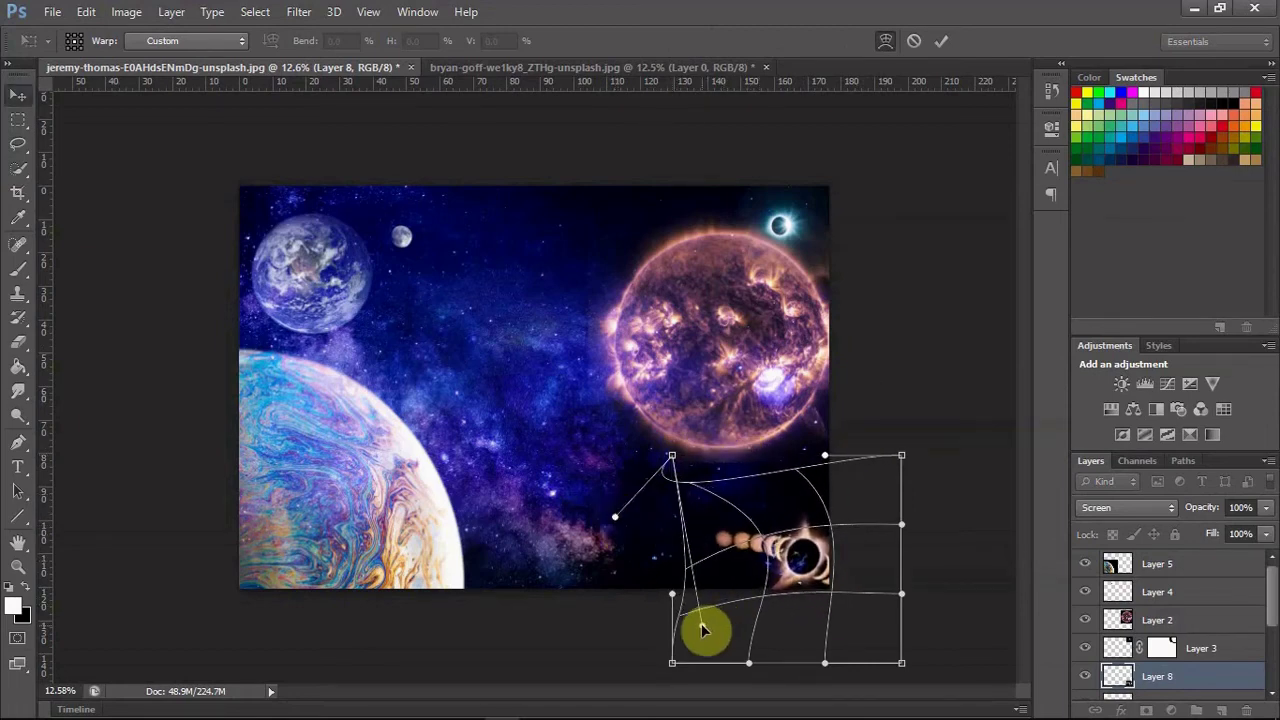
pyautogui.press('Return')
pyautogui.click(1146, 709)
pyautogui.press('b')
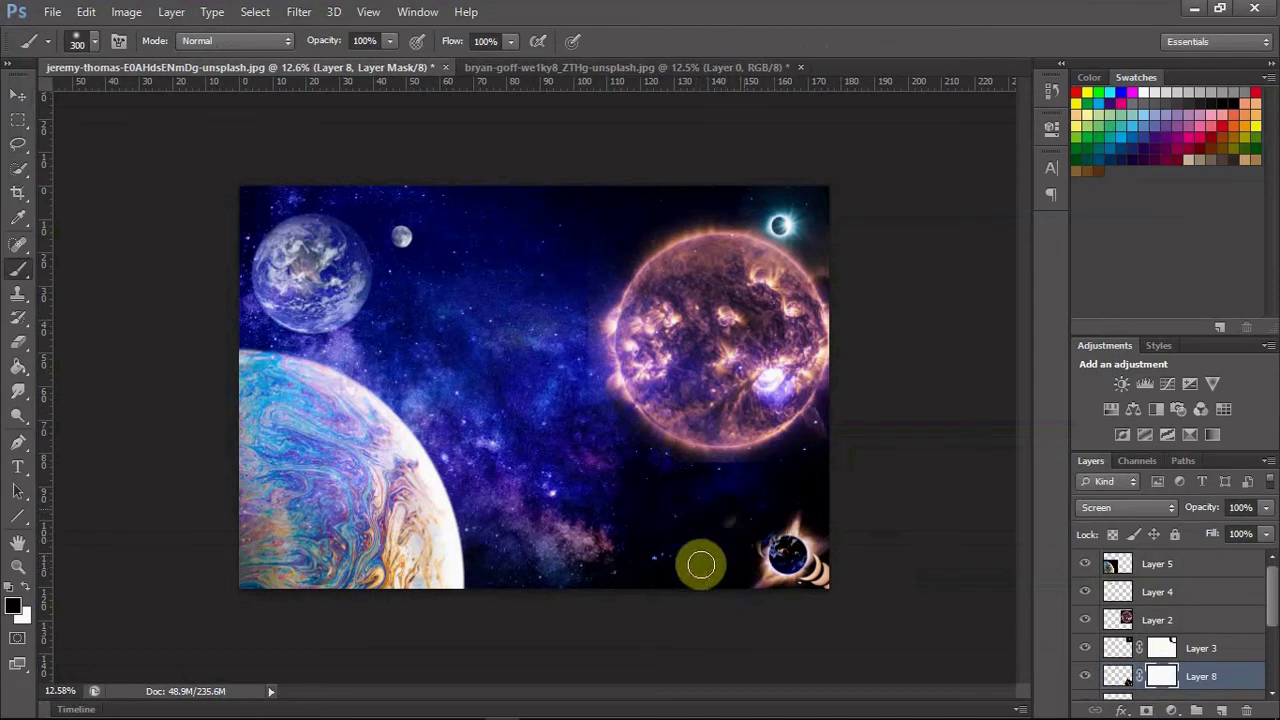
# Nudge the eclipse image slightly up and left.
pyautogui.press('v')
pyautogui.moveTo(815, 551); pyautogui.dragTo(811, 547)
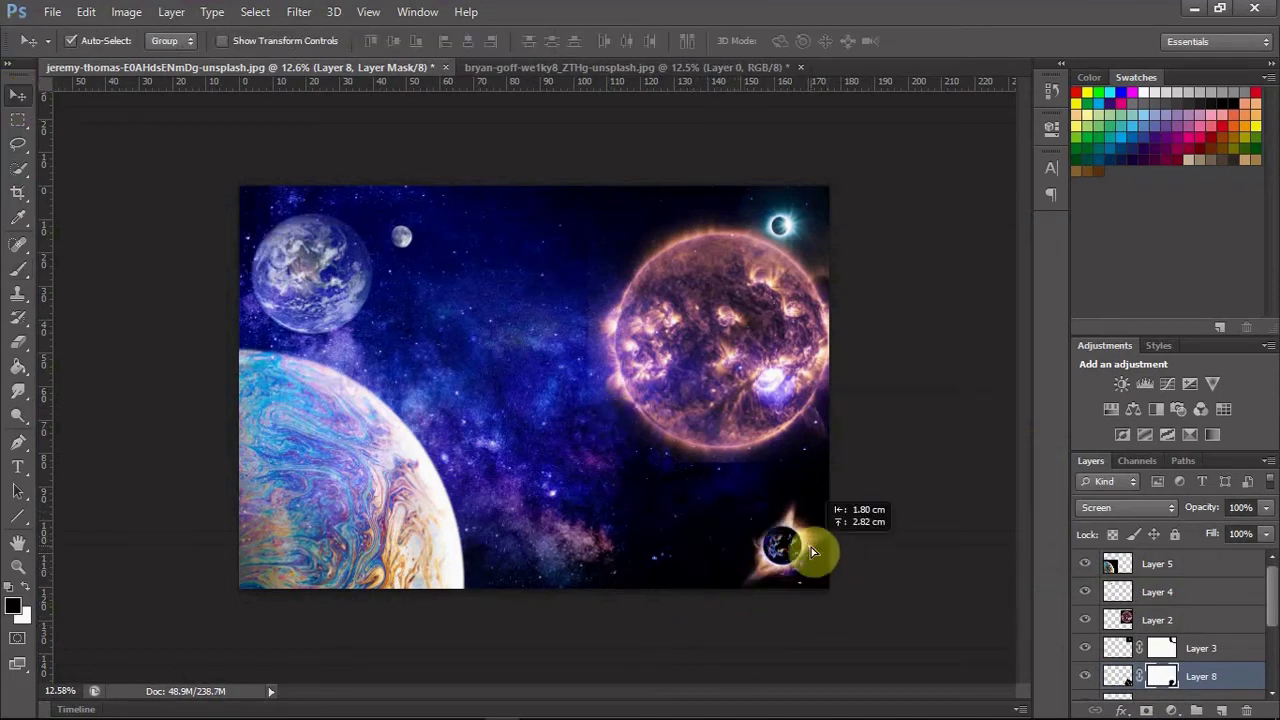
pyautogui.scroll(-3, 1143, 590)
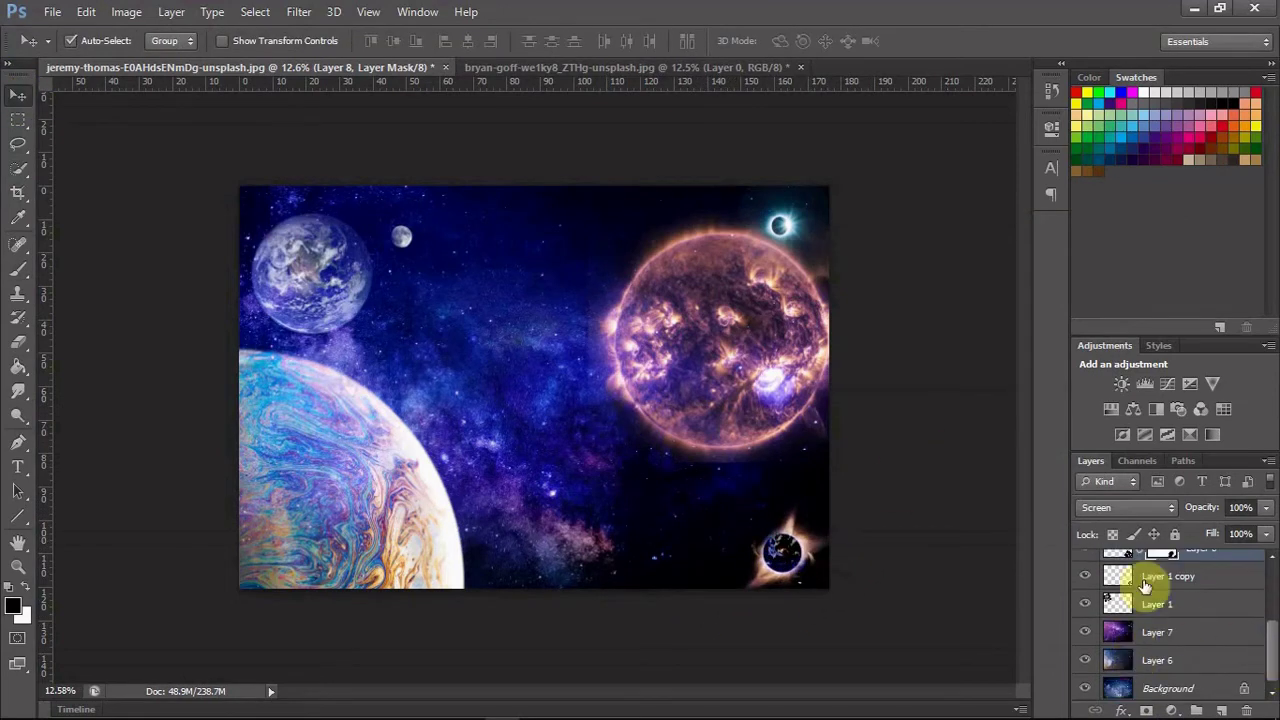
pyautogui.scroll(2, 1190, 620)
# Shrink the small Earth (Layer 1 copy) to about 75%.
pyautogui.click(1120, 670)
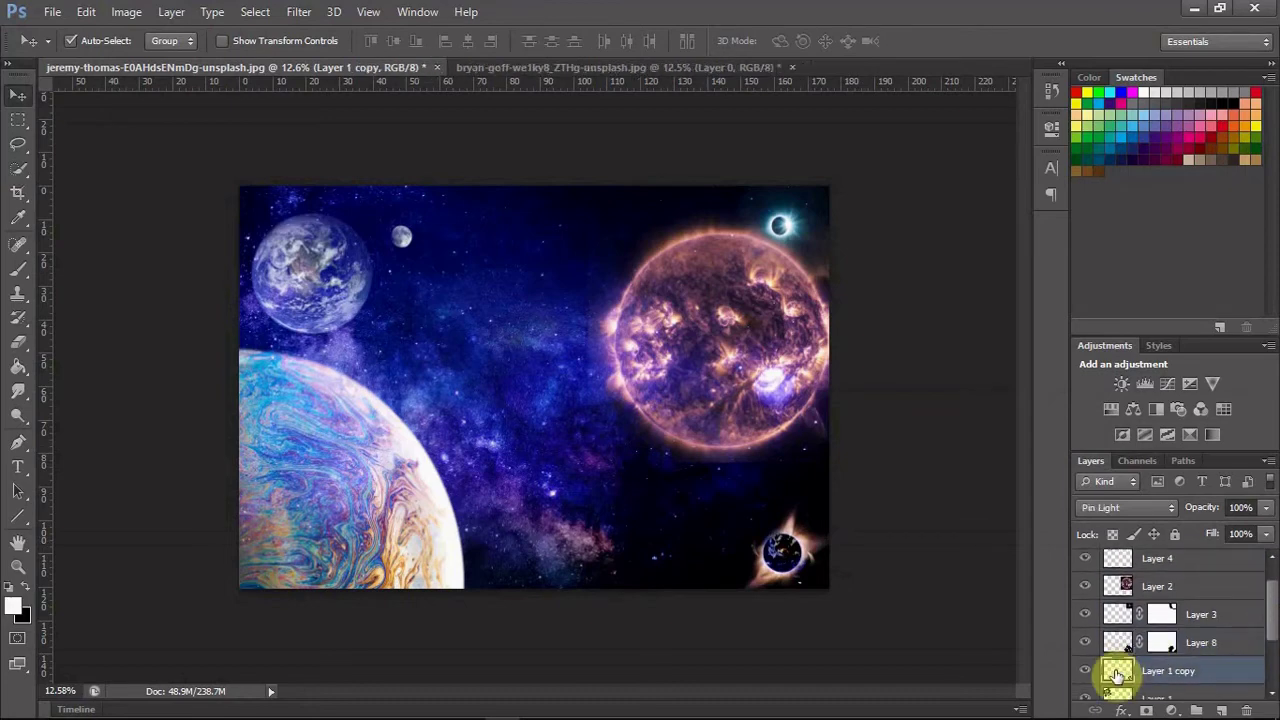
pyautogui.hotkey('ctrl', 't')
pyautogui.moveTo(827, 589); pyautogui.dragTo(817, 580)
pyautogui.moveTo(748, 513); pyautogui.dragTo(754, 518)
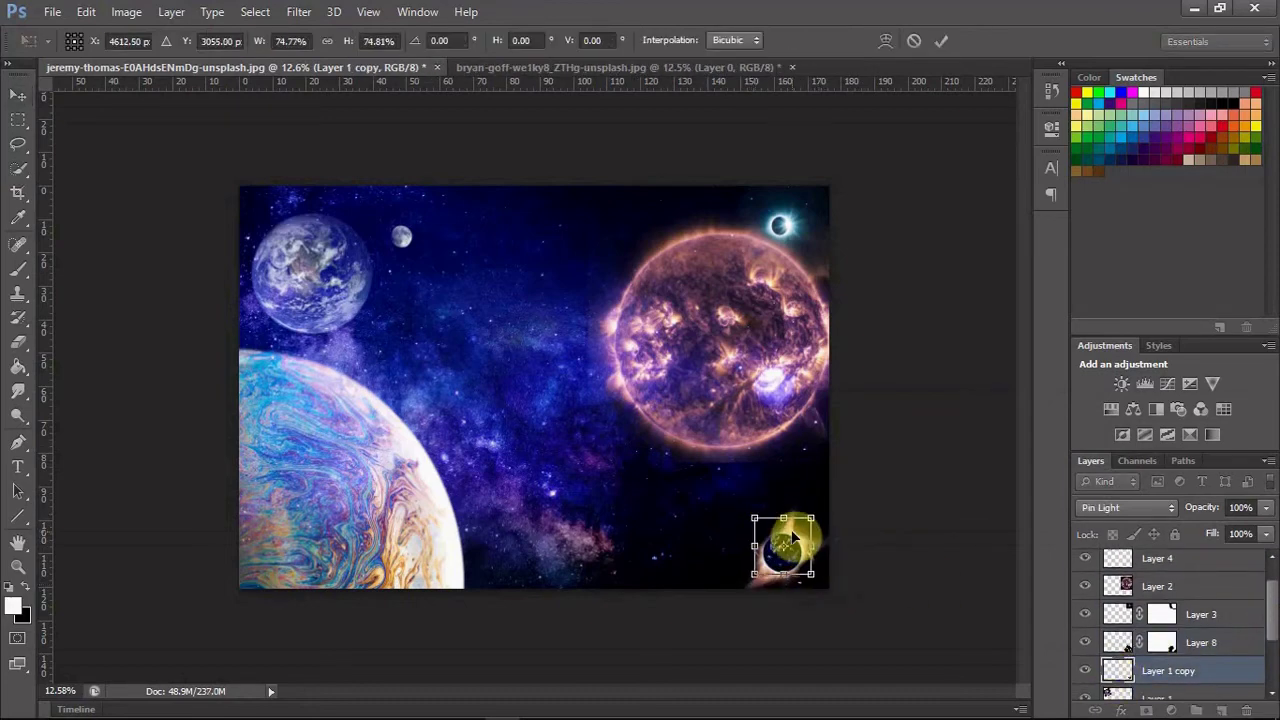
pyautogui.press('Return')
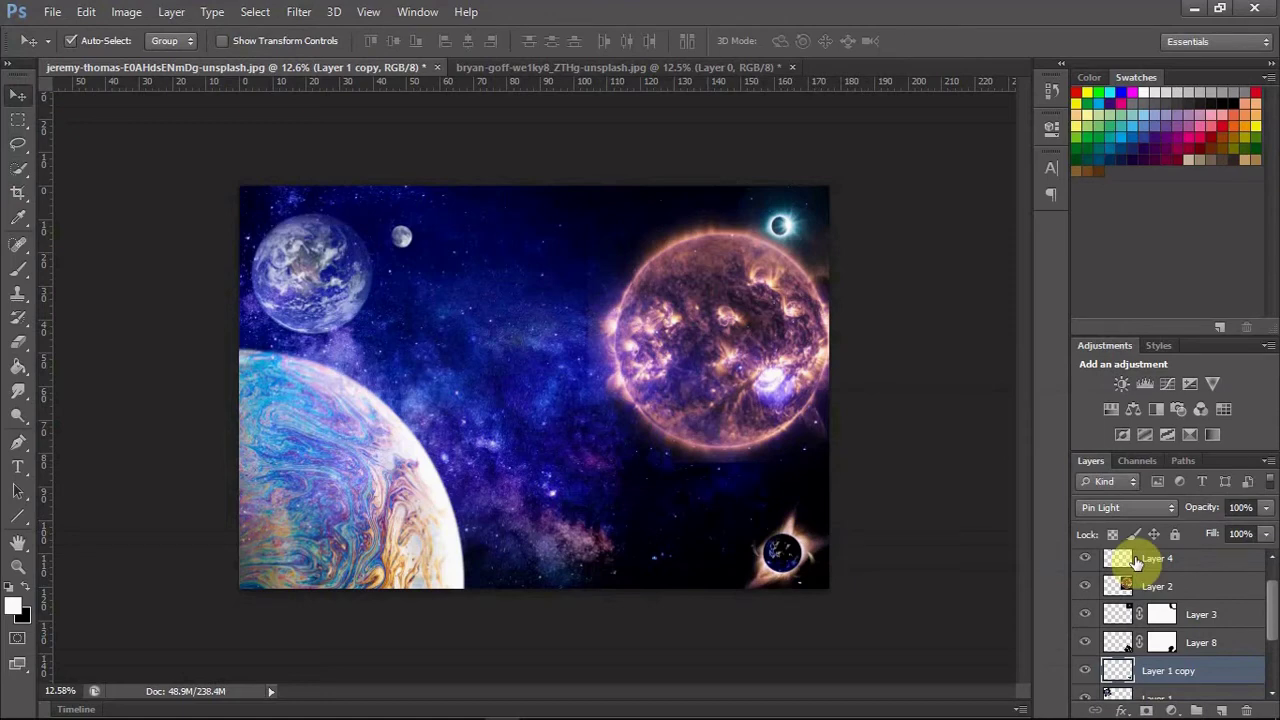
# Reposition the small Earth beside the sun's right edge, temporarily hiding the eclipse layer.
pyautogui.click(1086, 671)
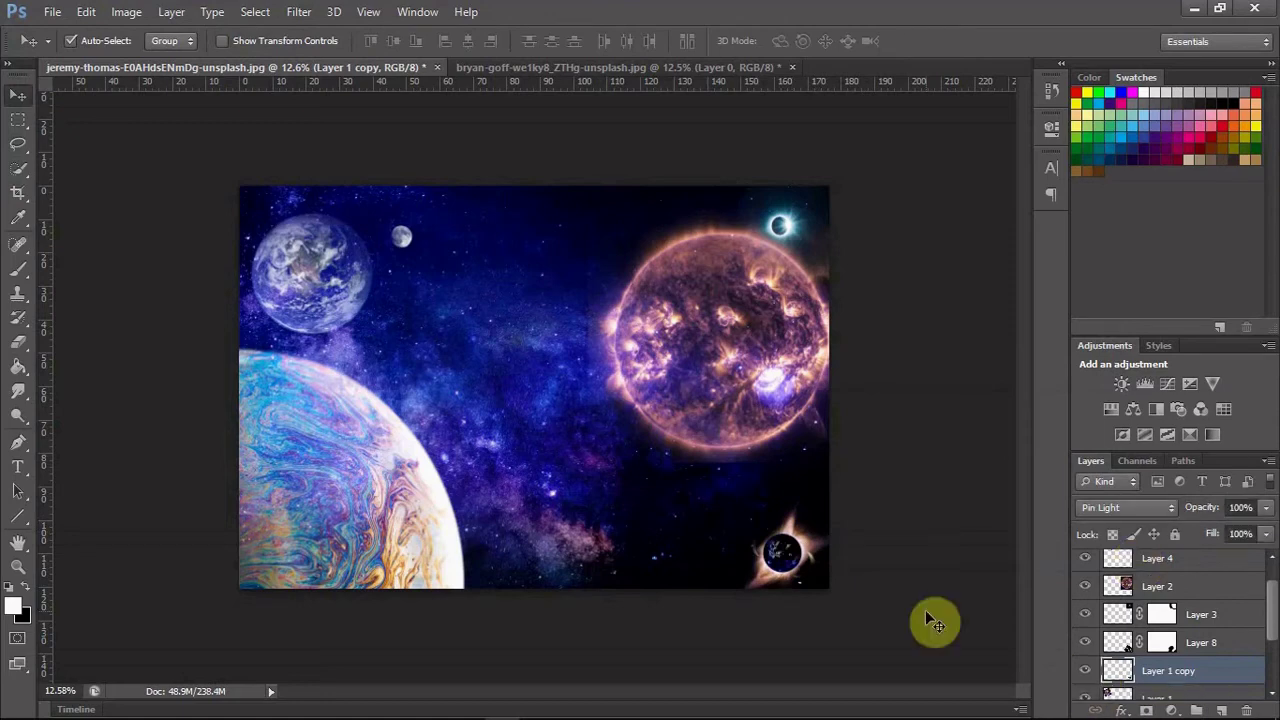
pyautogui.click(783, 540)
pyautogui.click(1087, 672)
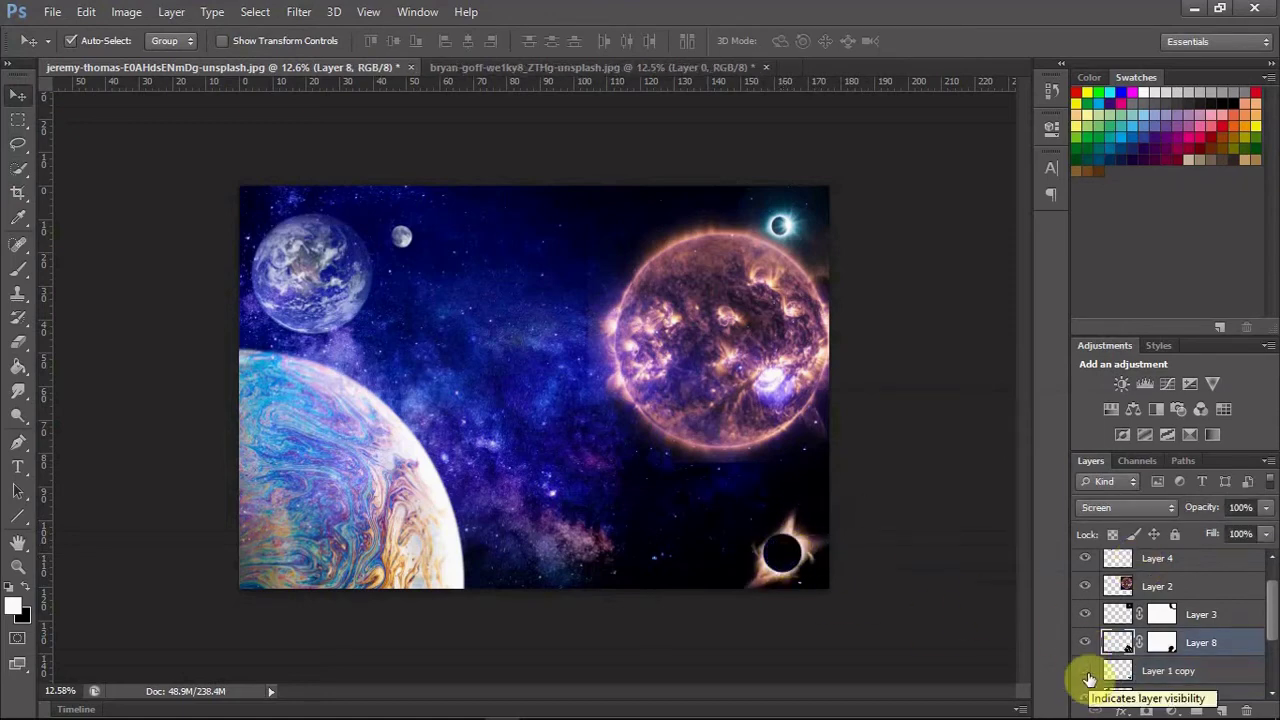
pyautogui.click(1086, 642)
pyautogui.moveTo(783, 550)
pyautogui.mouseDown()
pyautogui.moveTo(571, 294)
pyautogui.moveTo(606, 251)
pyautogui.mouseUp()
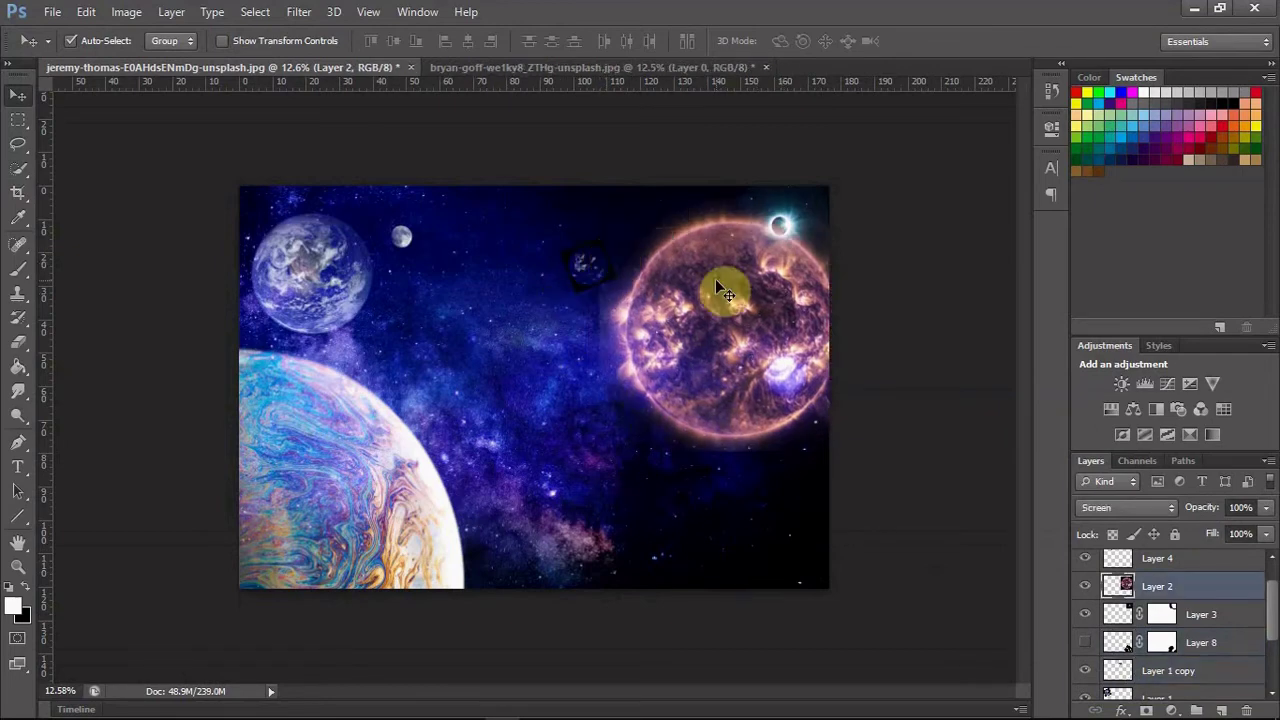
pyautogui.moveTo(715, 287); pyautogui.dragTo(705, 297)
pyautogui.moveTo(612, 280); pyautogui.dragTo(714, 573)
pyautogui.hotkey('ctrl', 't')
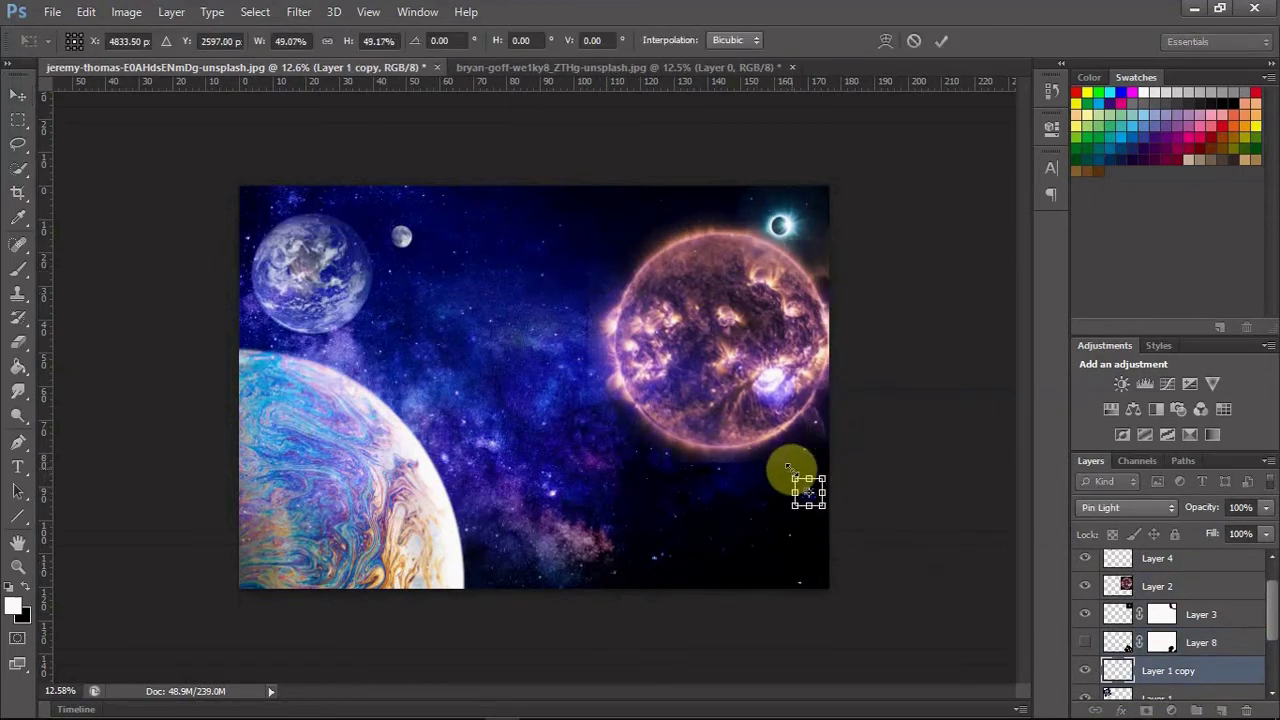
pyautogui.press('Return')
# Show the eclipse again, enlarge it slightly and rotate it about 15 degrees.
pyautogui.click(1086, 642)
pyautogui.click(800, 567)
pyautogui.hotkey('ctrl', 't')
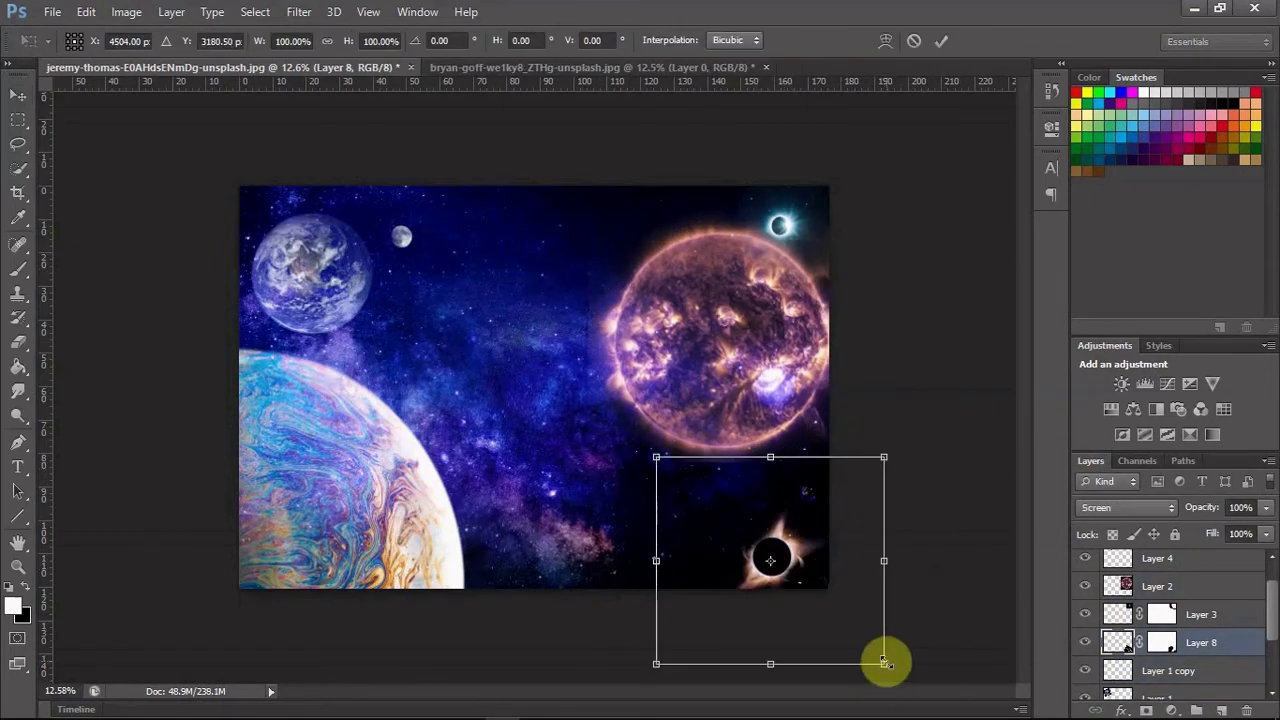
pyautogui.moveTo(886, 657); pyautogui.dragTo(900, 666)
pyautogui.press('Return')
pyautogui.hotkey('ctrl', 't')
pyautogui.moveTo(868, 600)
pyautogui.mouseDown()
pyautogui.moveTo(906, 671)
pyautogui.moveTo(831, 586)
pyautogui.moveTo(831, 557)
pyautogui.mouseUp()
pyautogui.press('Return')
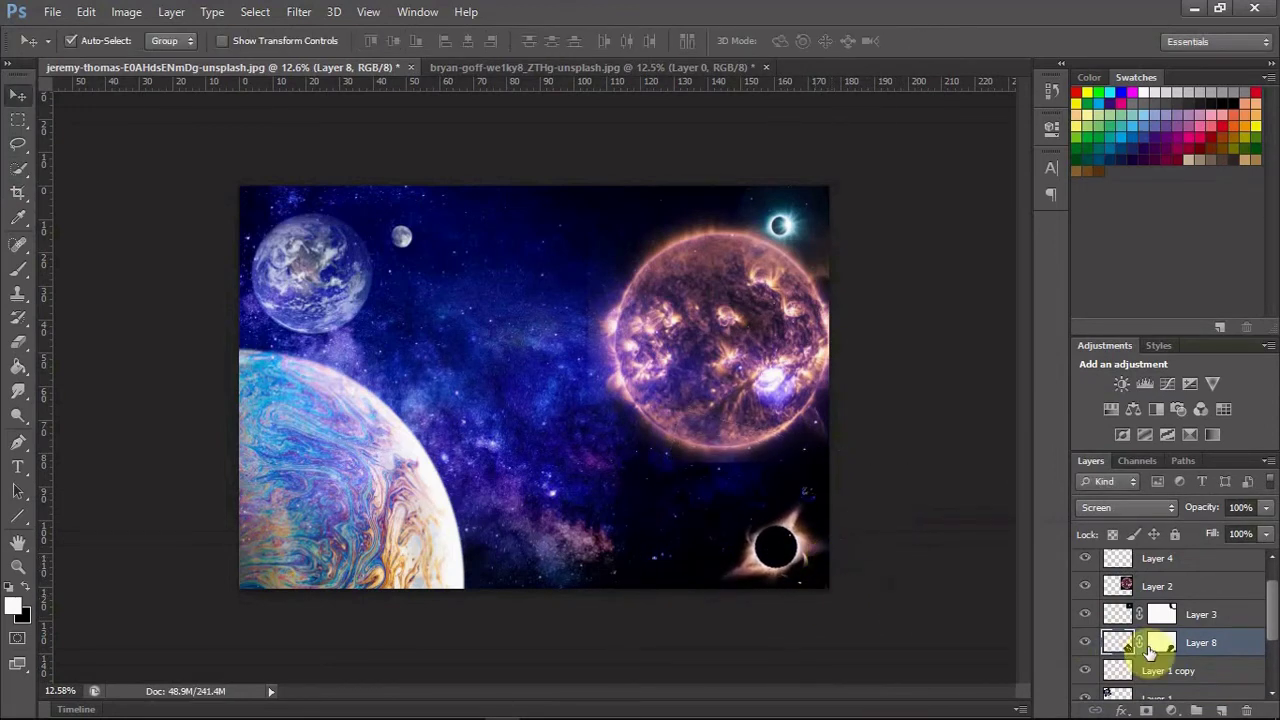
# Set black as the brush colour for the eclipse mask, then reselect the small Earth layer.
pyautogui.press('b')
pyautogui.press('x')
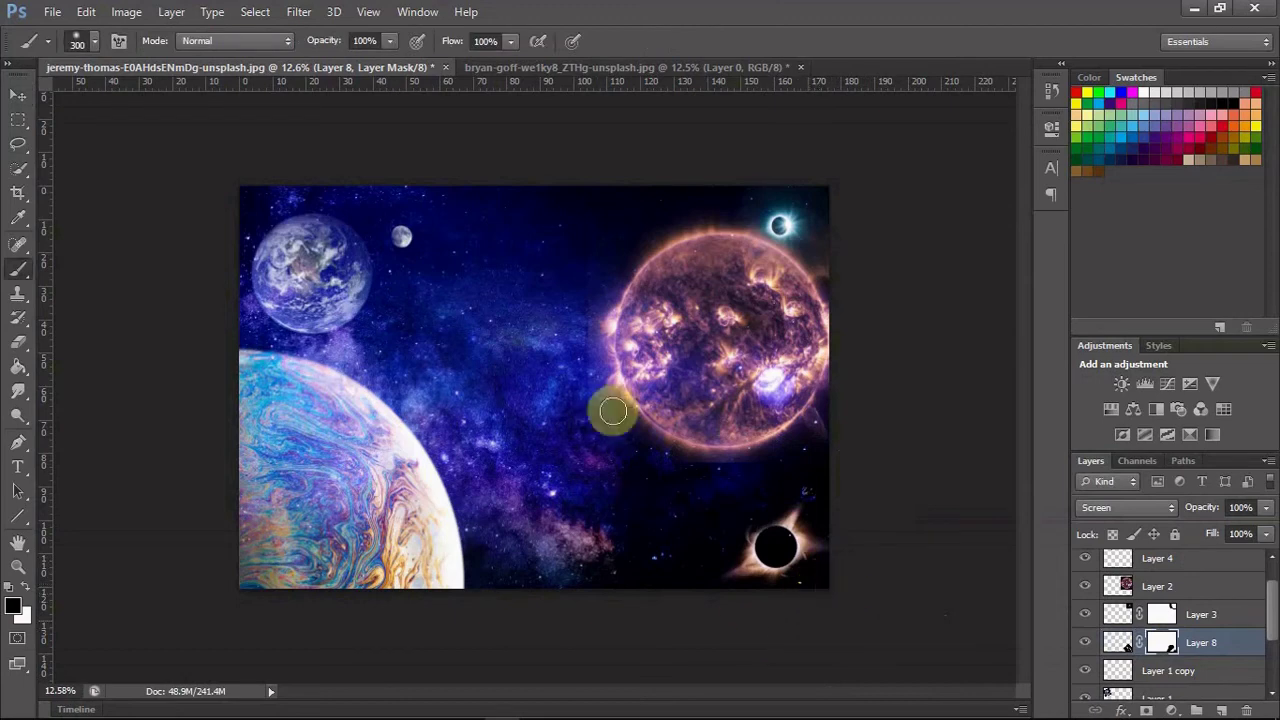
pyautogui.click(18, 94)
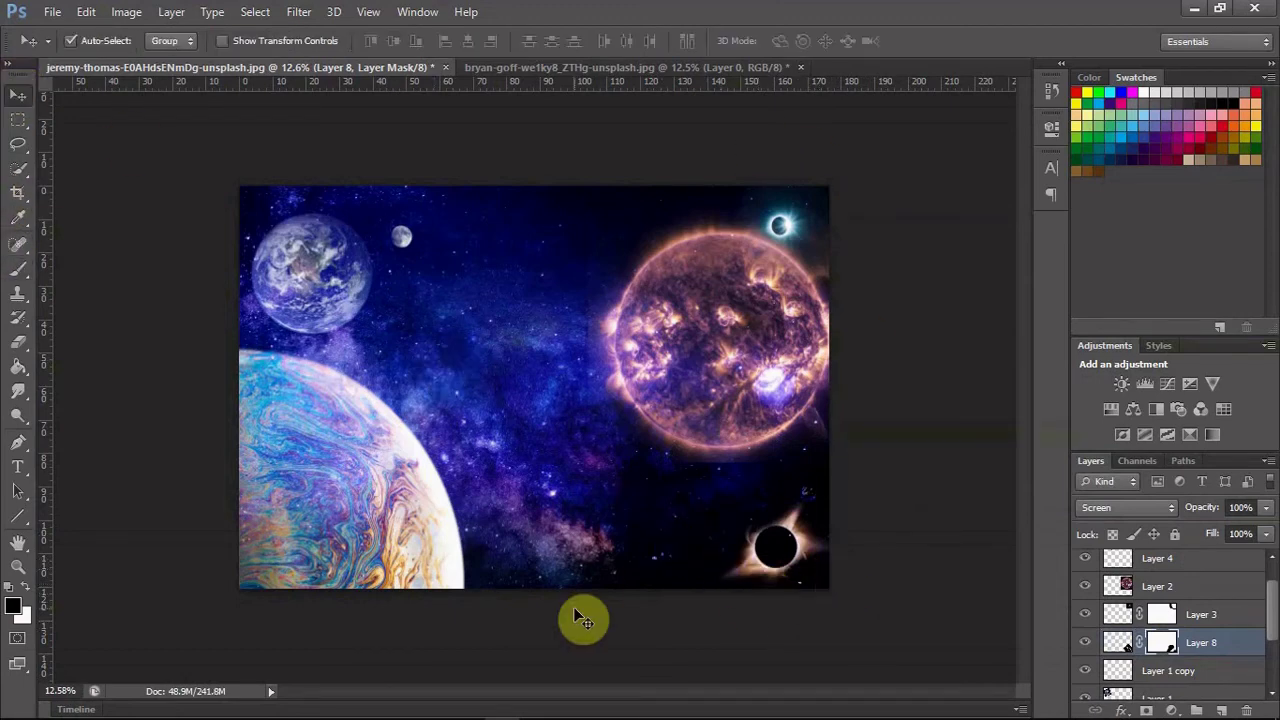
pyautogui.click(1114, 671)
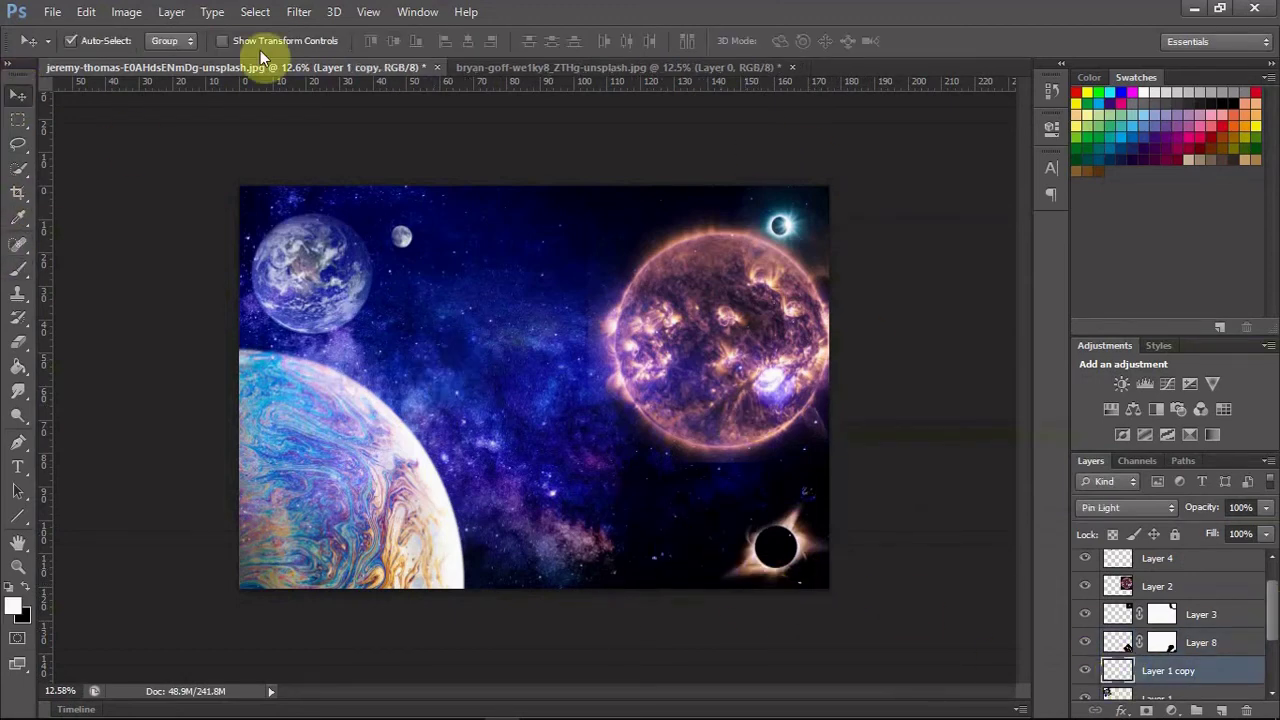
pyautogui.click(126, 12)
# Set the small Earth's Hue/Saturation hue to -180.
pyautogui.click(410, 160)
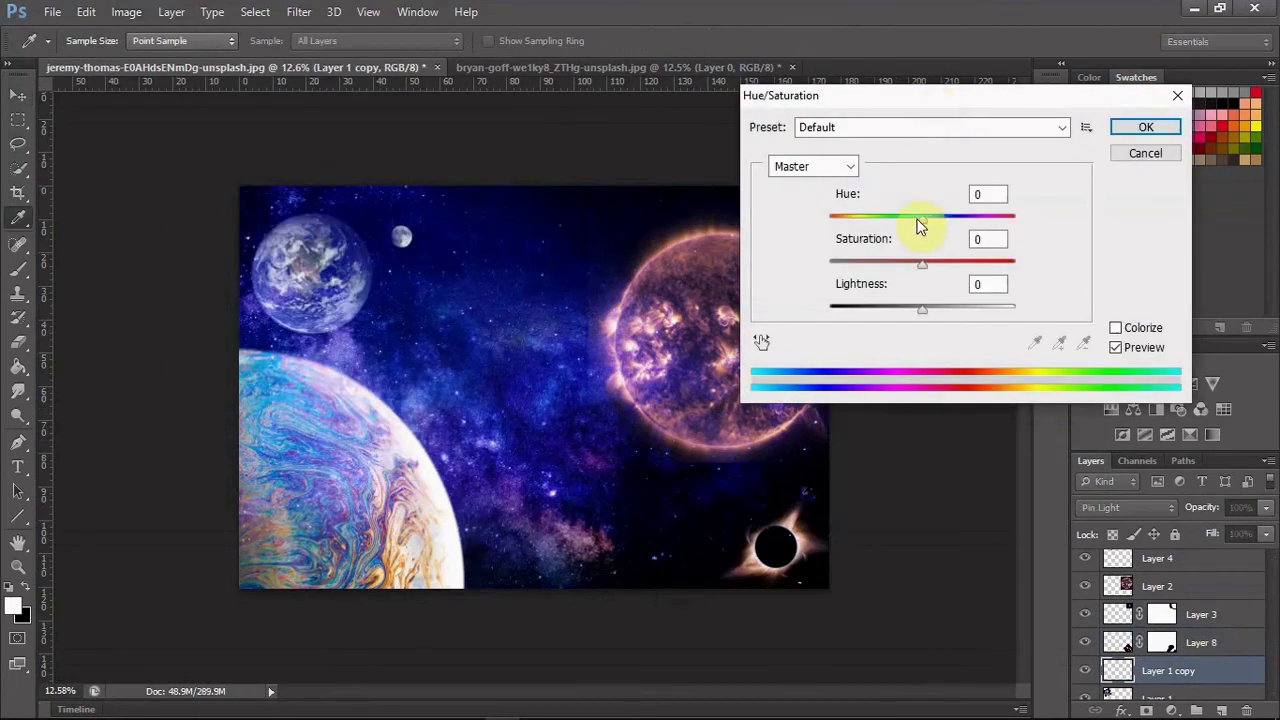
pyautogui.moveTo(922, 217)
pyautogui.mouseDown()
pyautogui.moveTo(822, 220)
pyautogui.moveTo(1023, 229)
pyautogui.moveTo(831, 220)
pyautogui.mouseUp()
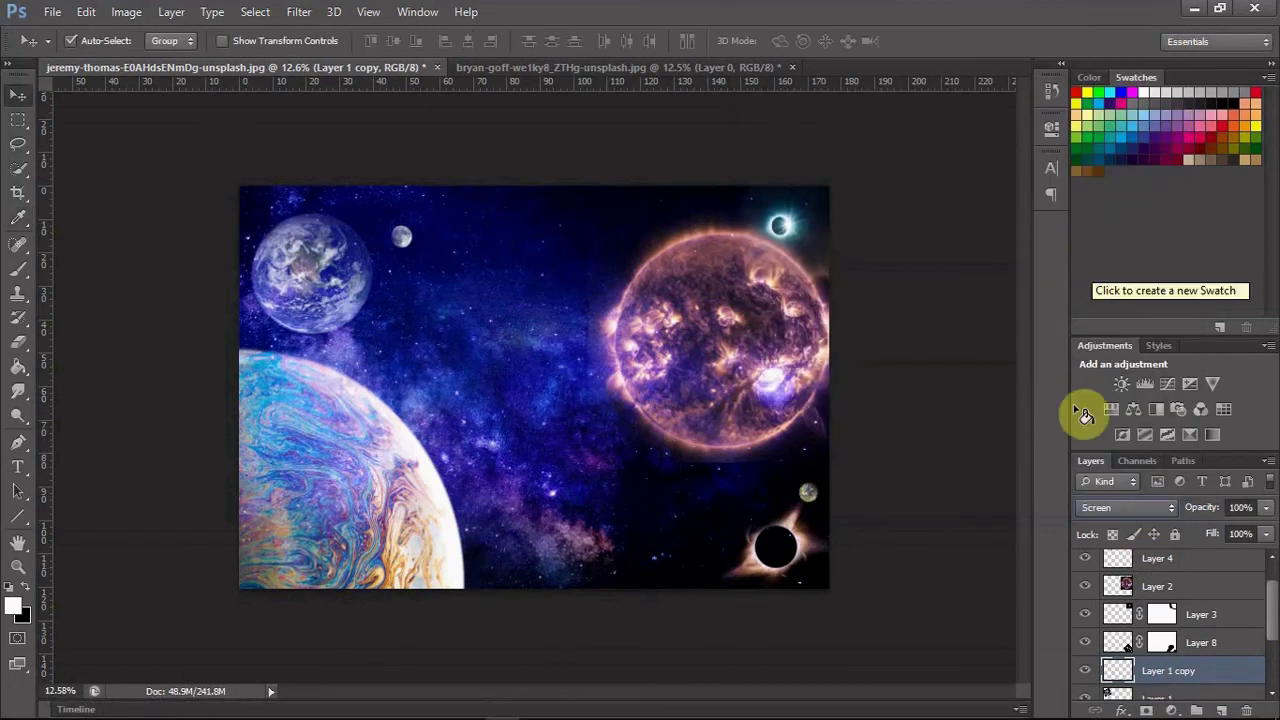
# Add a layer mask to the sun (Layer 2) and paint black over its lower and left edges.
pyautogui.press('Up')
pyautogui.press('Up')
pyautogui.press('Up')
pyautogui.click(1157, 586)
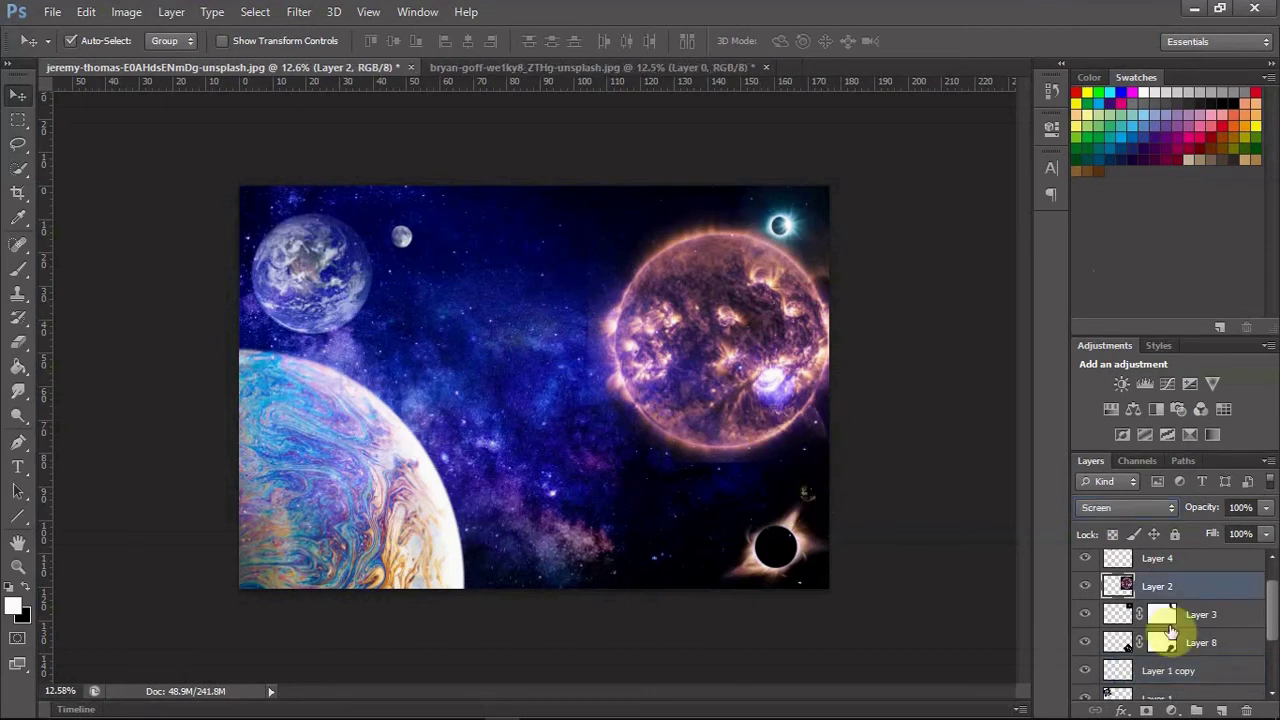
pyautogui.click(1147, 710)
pyautogui.press('b')
pyautogui.press('x')
pyautogui.moveTo(770, 475)
pyautogui.mouseDown()
pyautogui.moveTo(671, 463)
pyautogui.moveTo(584, 483)
pyautogui.moveTo(594, 257)
pyautogui.moveTo(589, 417)
pyautogui.mouseUp()
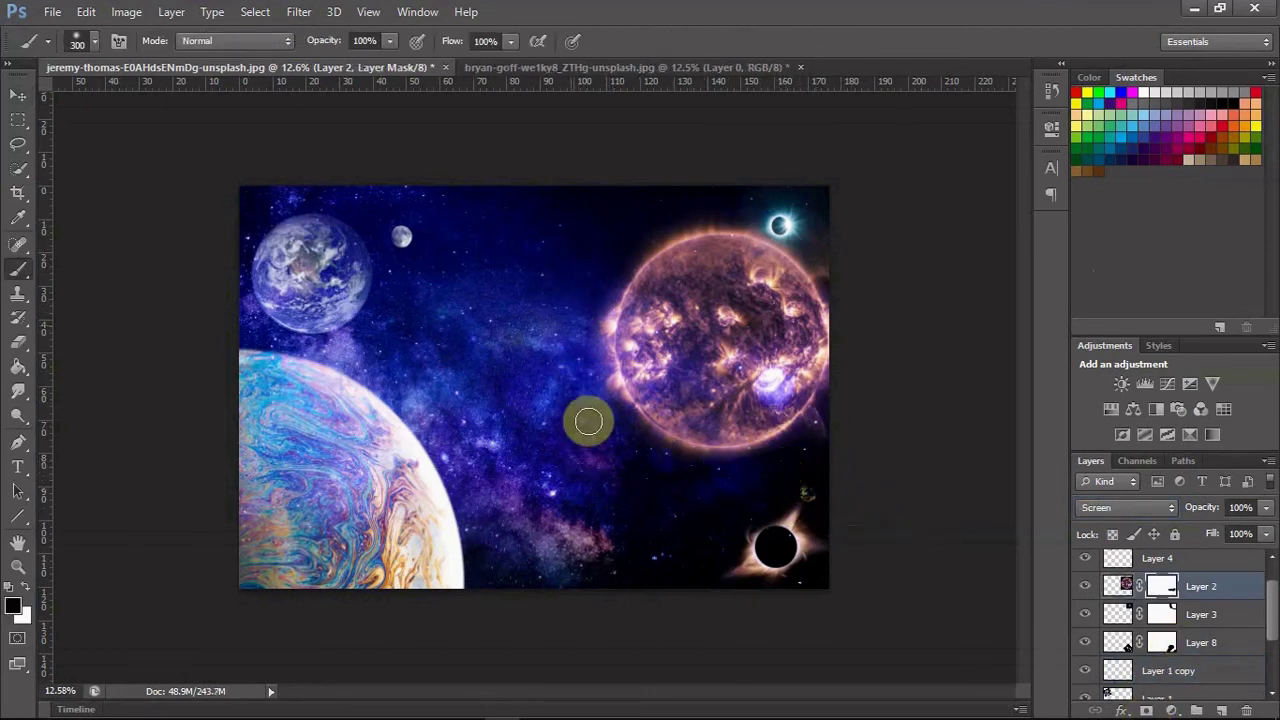
pyautogui.click(18, 95)
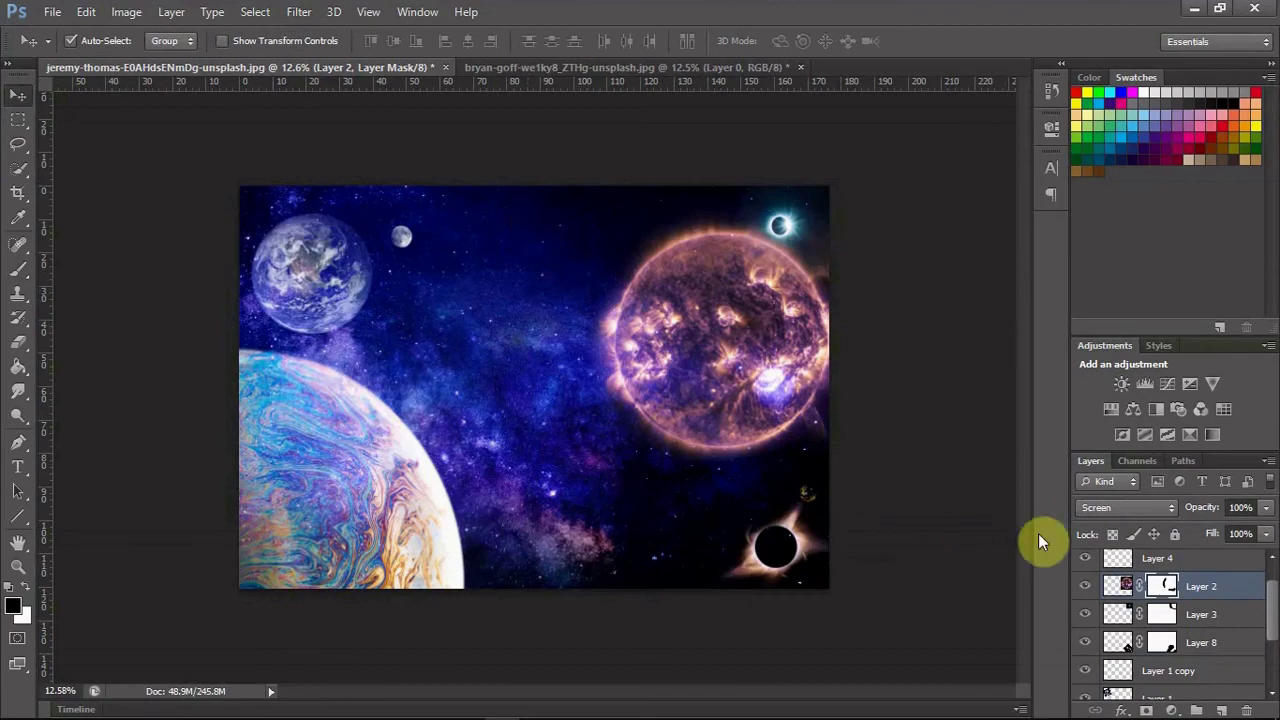